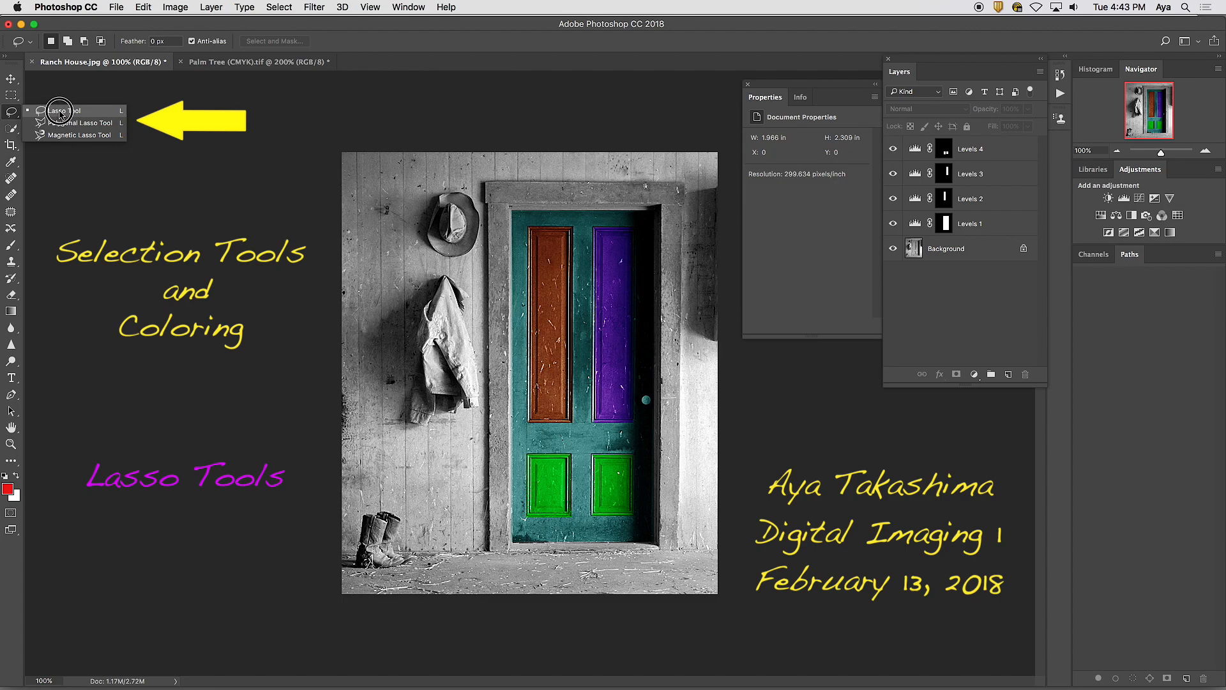
# Switch from the Lasso tool to the Polygonal Lasso tool.
pyautogui.click(13, 114)
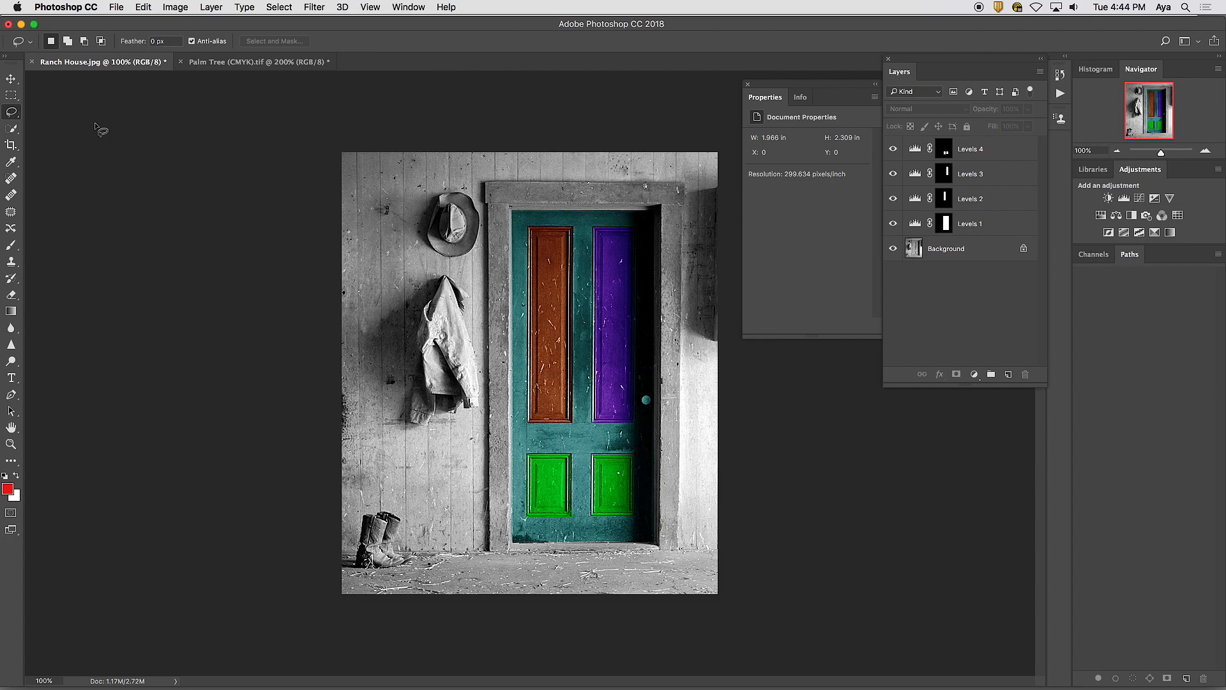
pyautogui.click(13, 112)
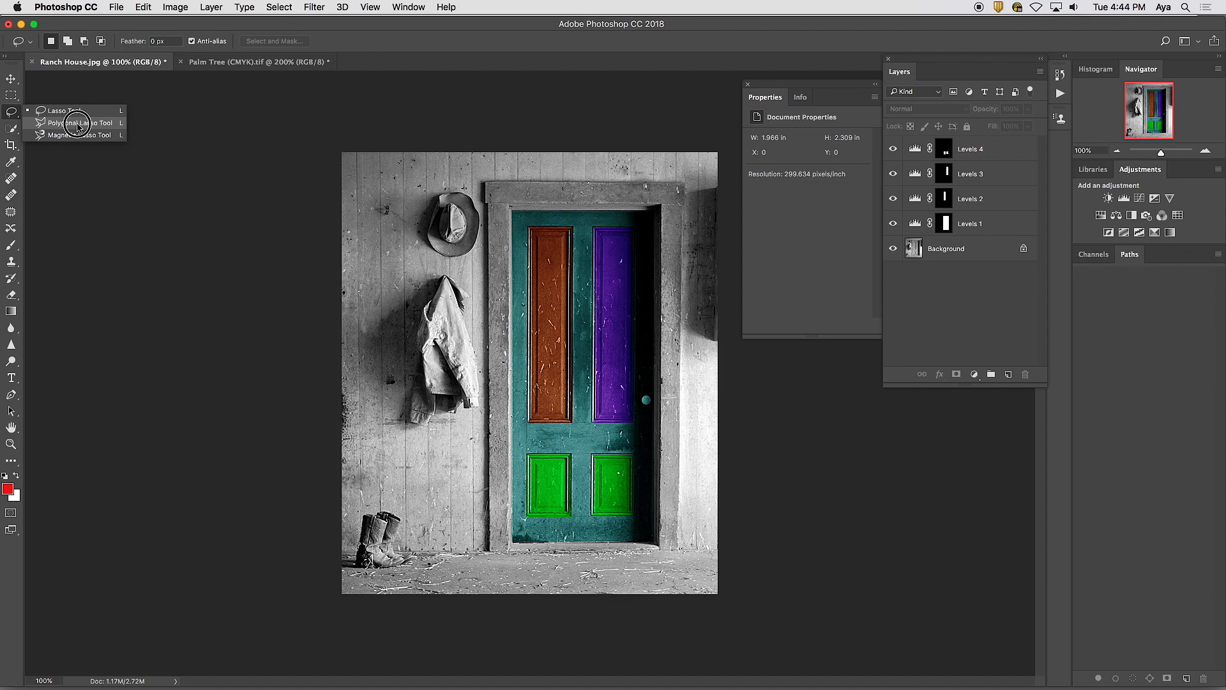
pyautogui.click(77, 124)
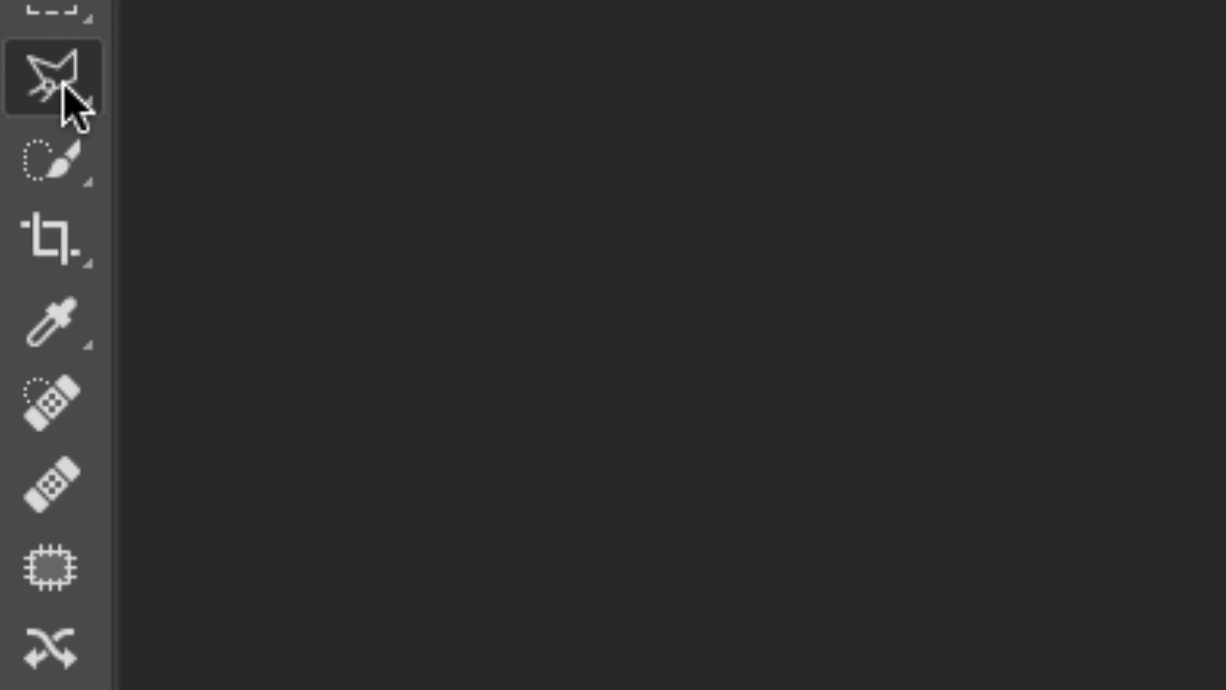
pyautogui.rightClick(61, 88)
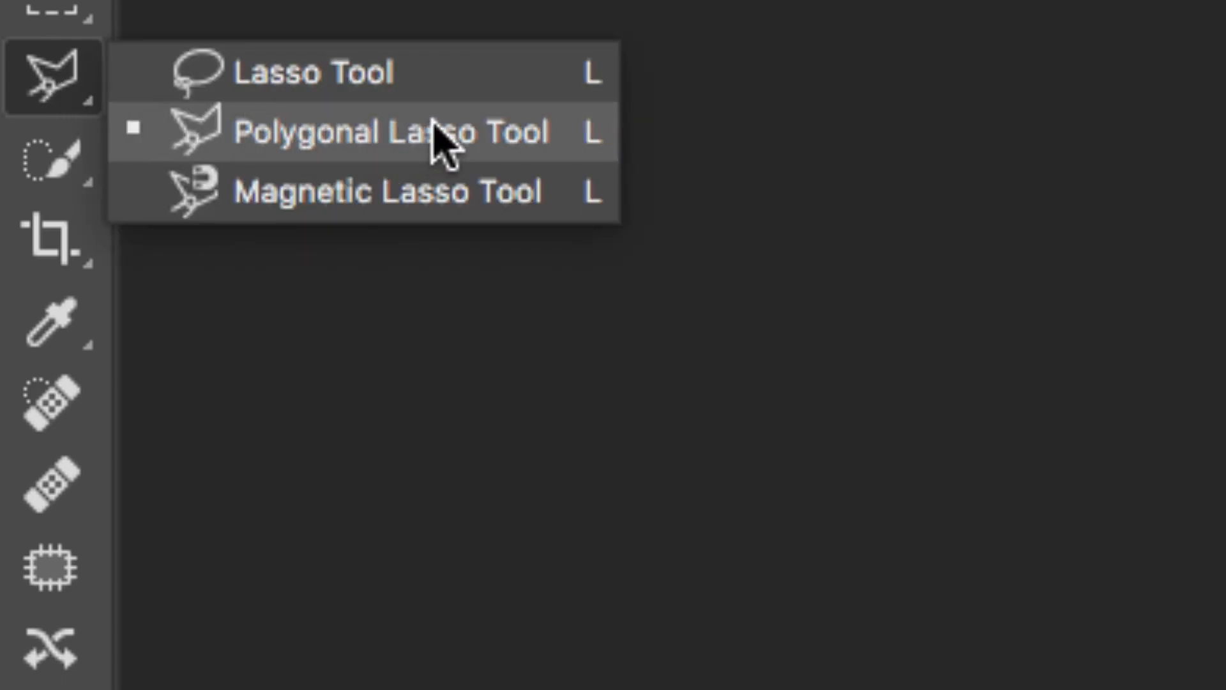
pyautogui.click(546, 122)
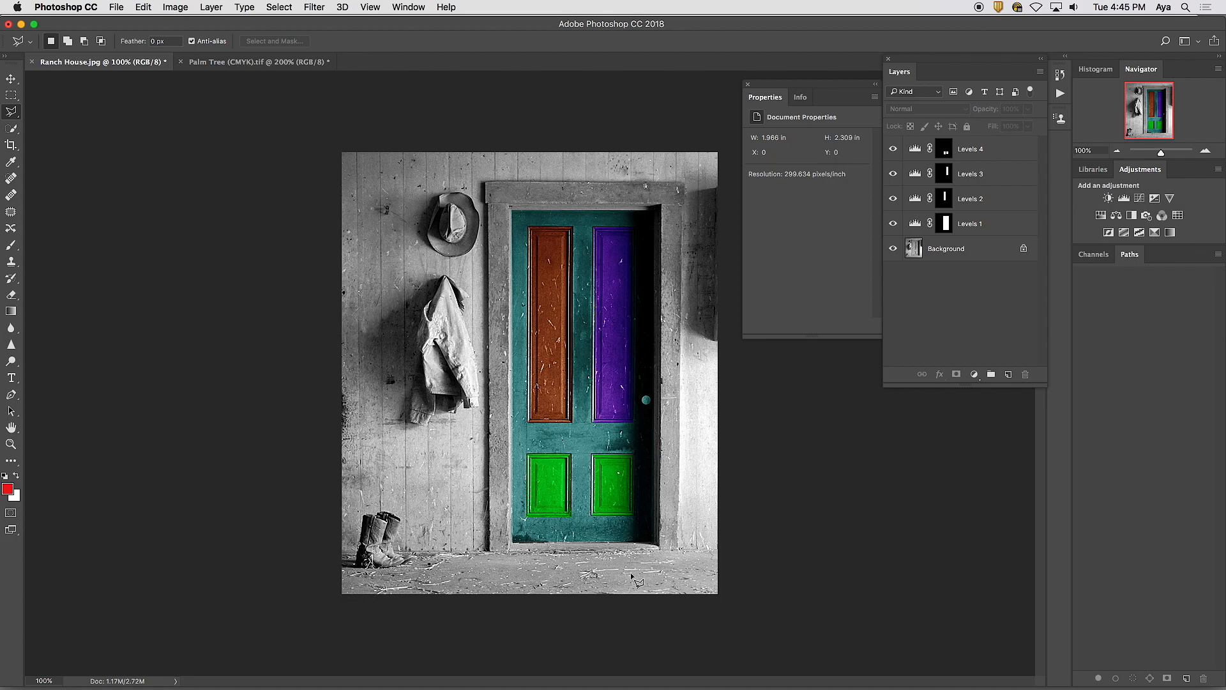
# Trace the door frame's outer edge with the Polygonal Lasso from its lower-left corner over the top to its lower-right corner.
pyautogui.click(490, 551)
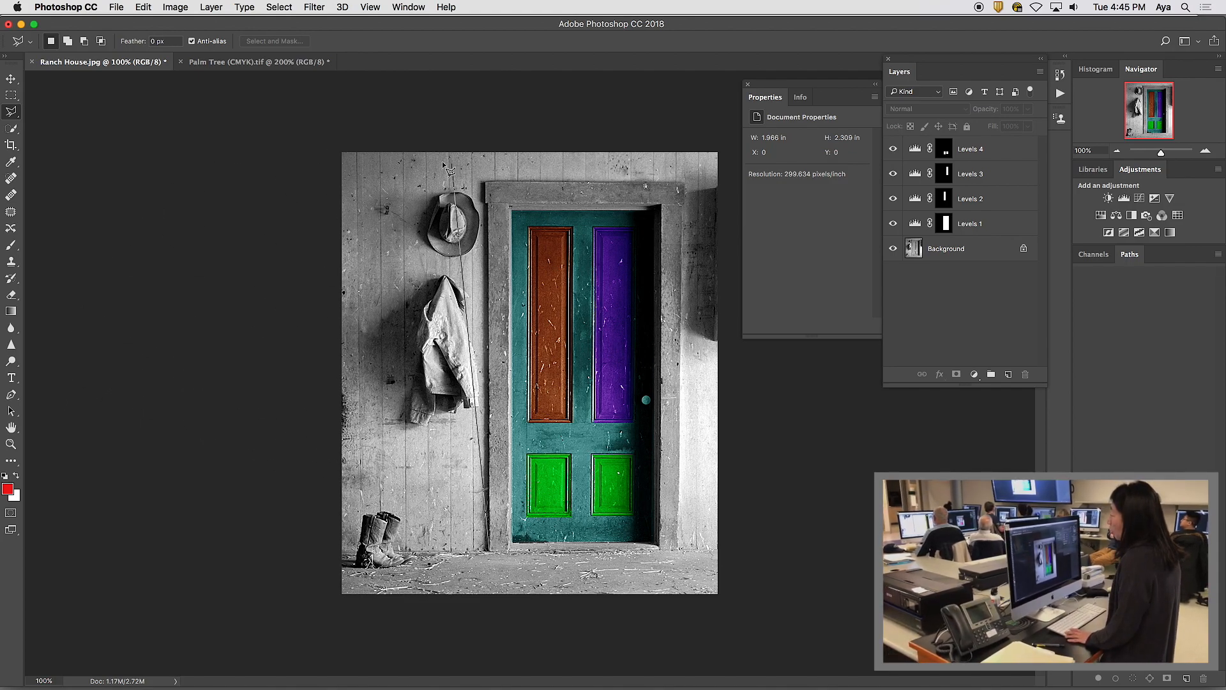
pyautogui.press('Escape')
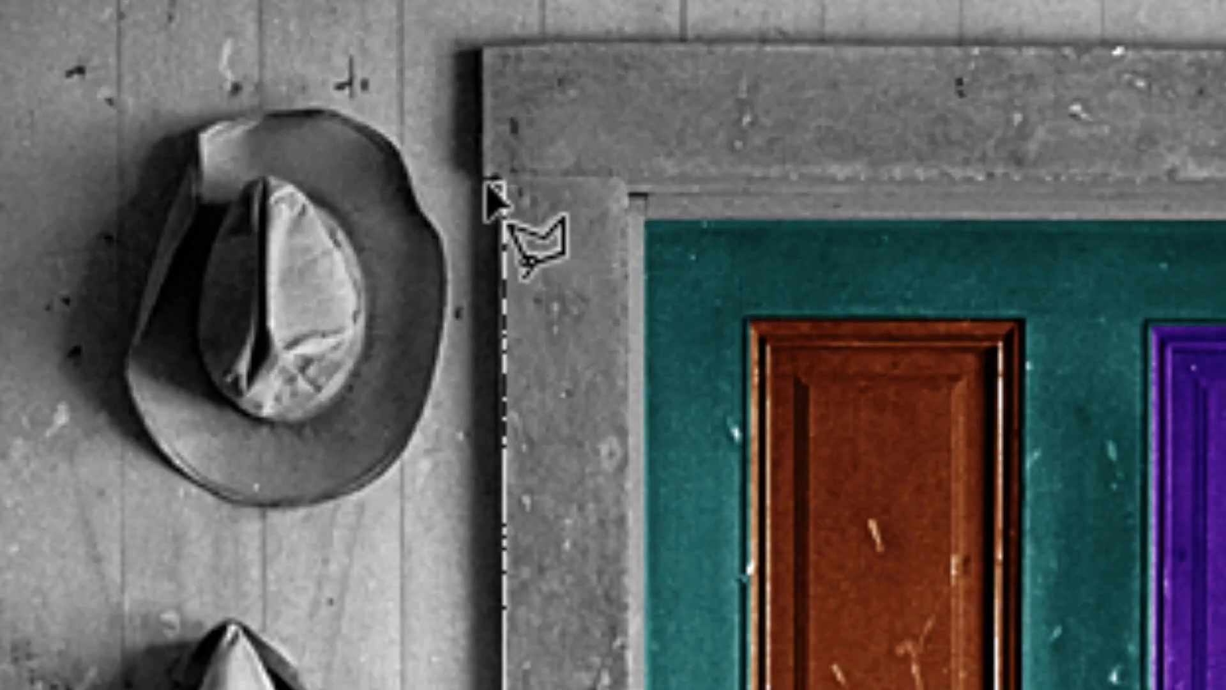
pyautogui.click(488, 182)
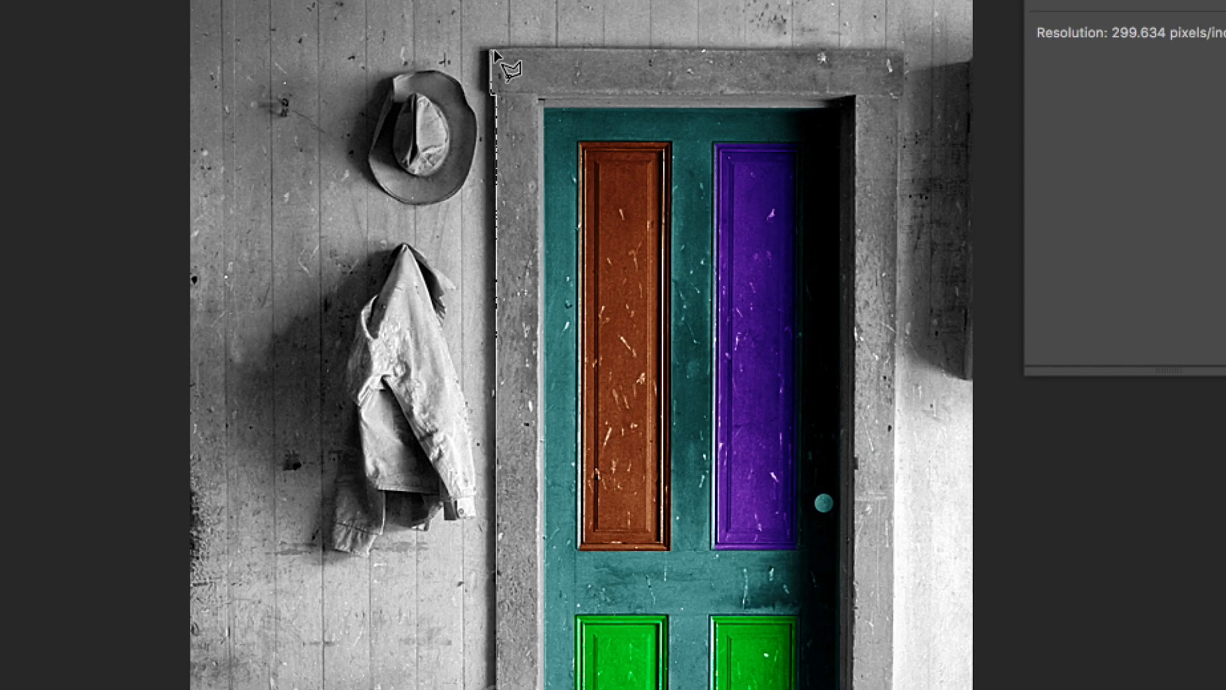
pyautogui.click(491, 51)
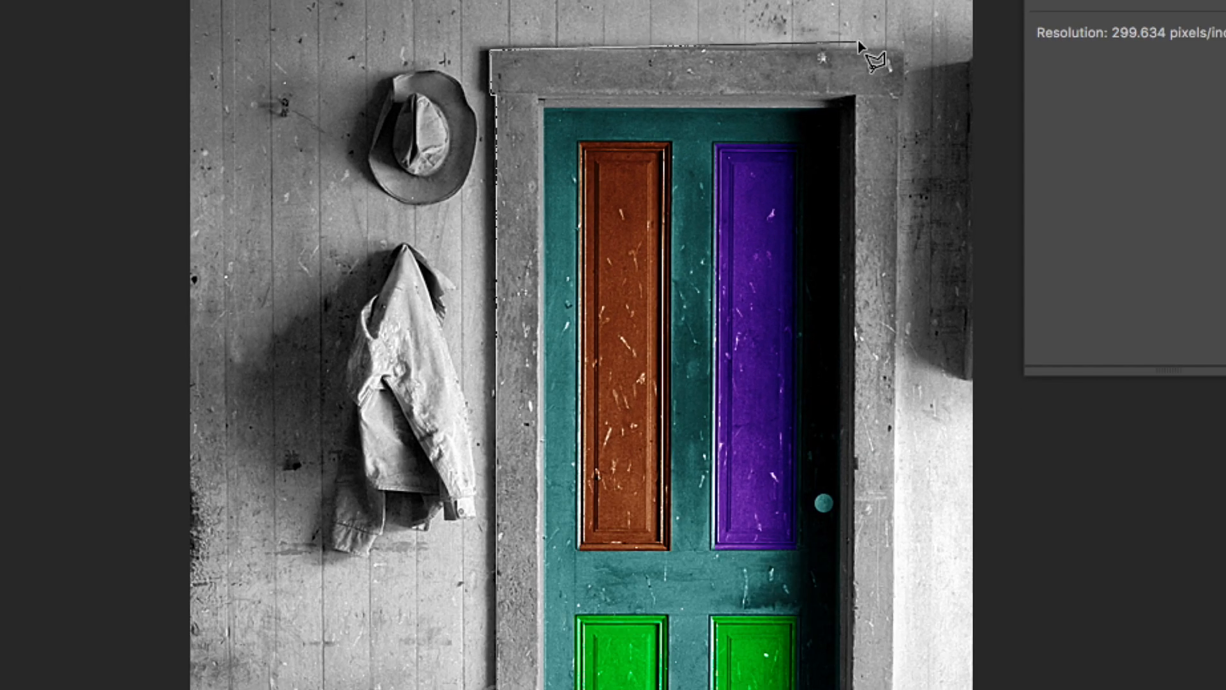
pyautogui.click(902, 51)
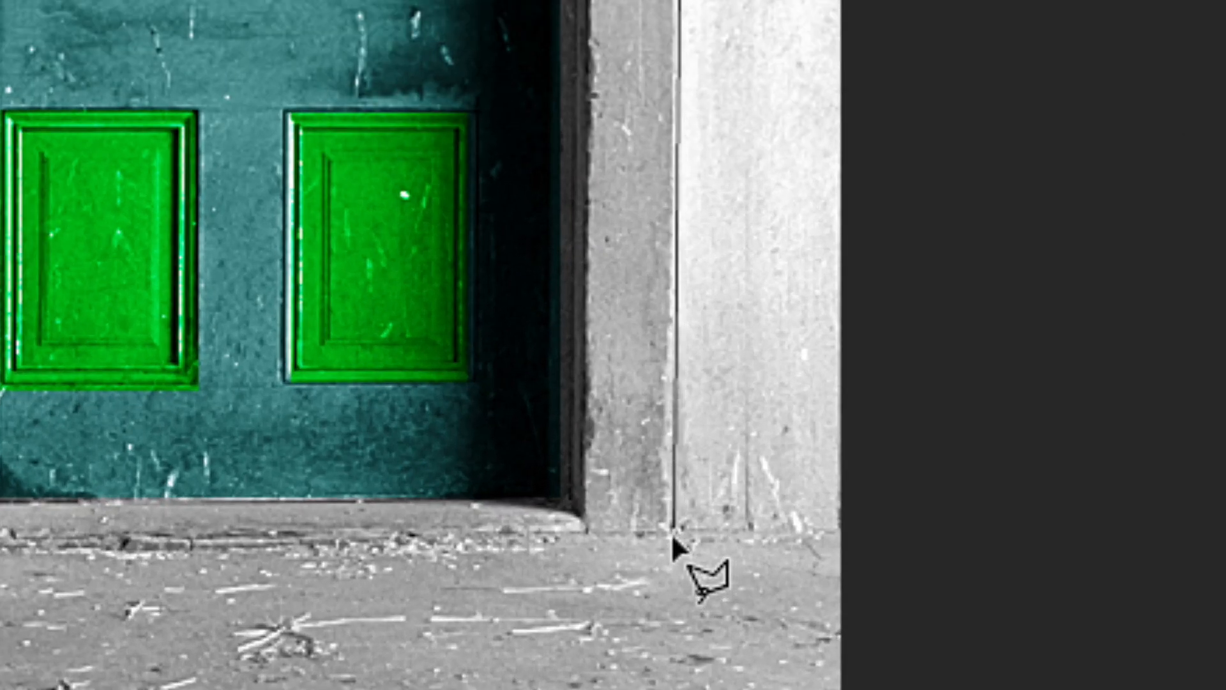
pyautogui.click(671, 533)
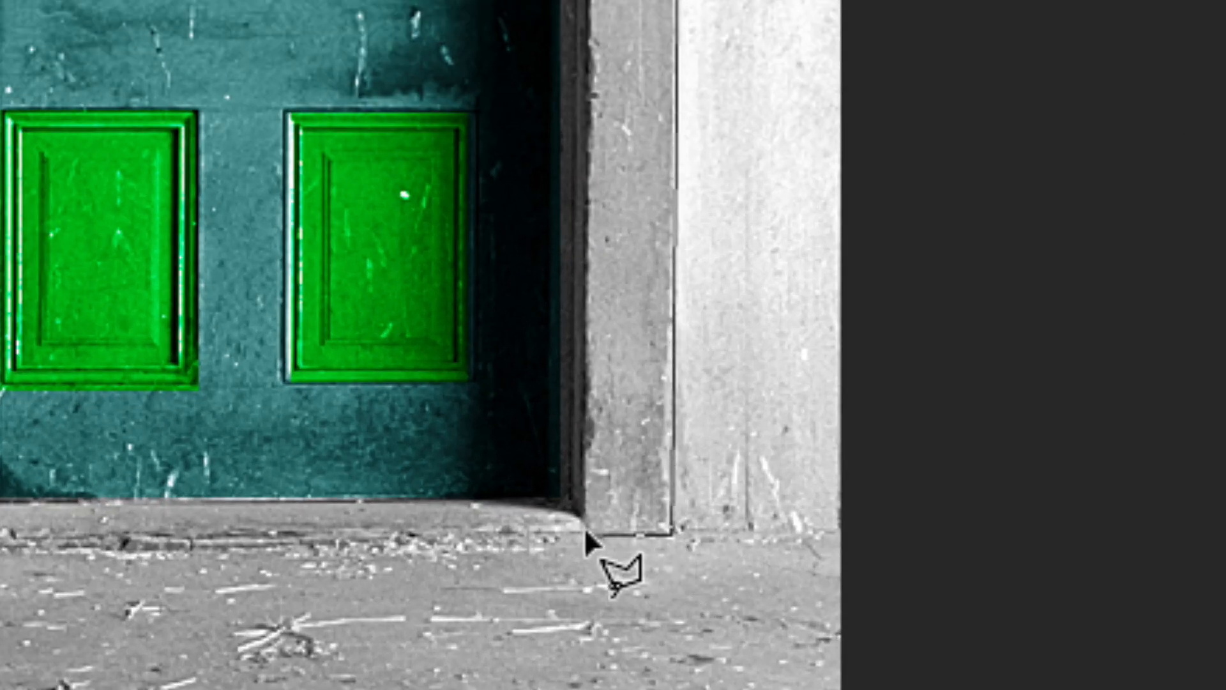
# Trace the door frame's inner edge around the door opening and close the selection at the frame's lower-left corner.
pyautogui.click(564, 507)
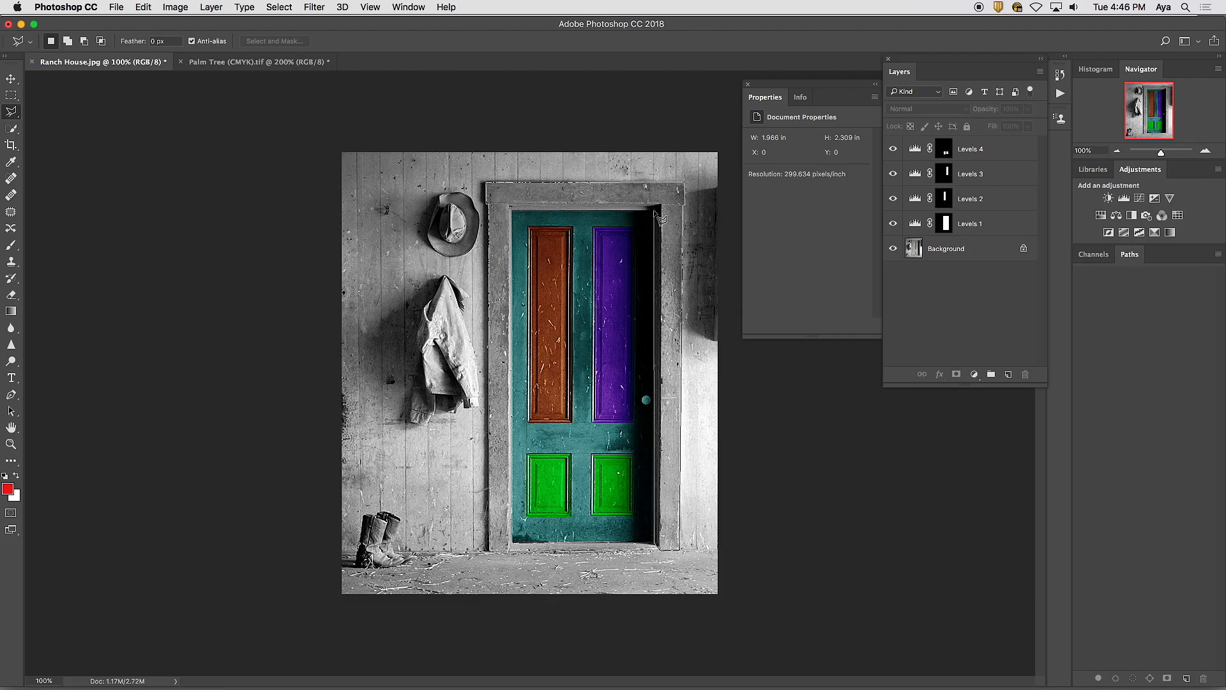
pyautogui.click(654, 214)
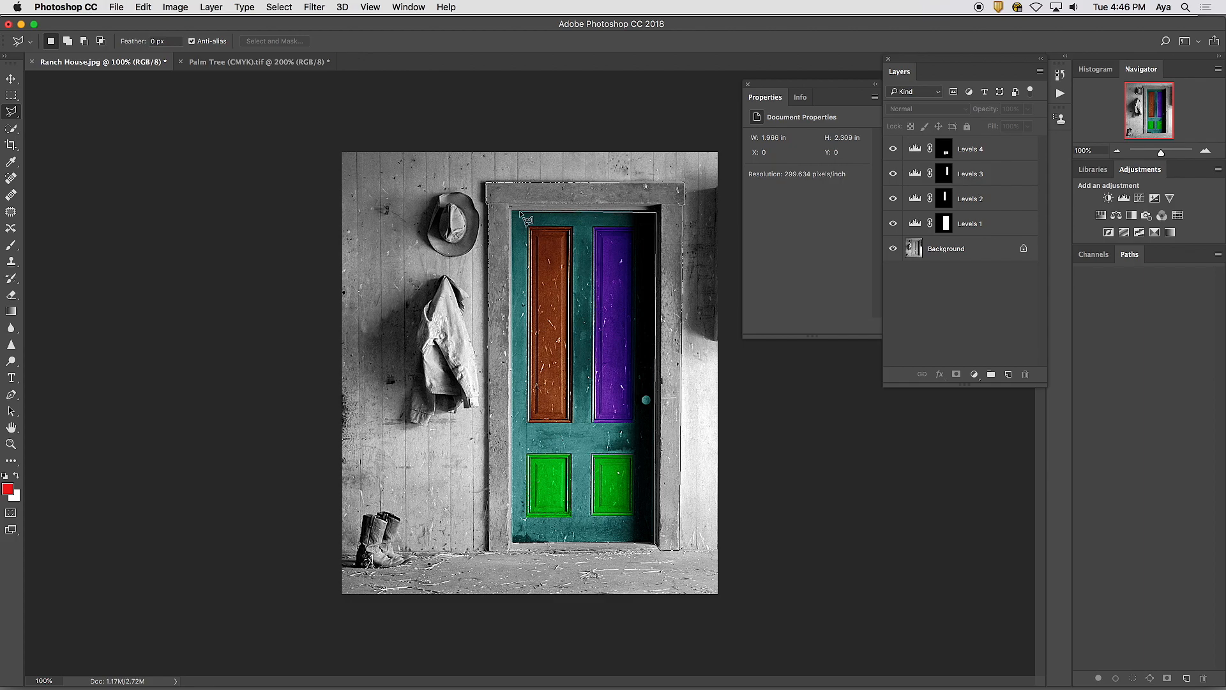
pyautogui.click(512, 211)
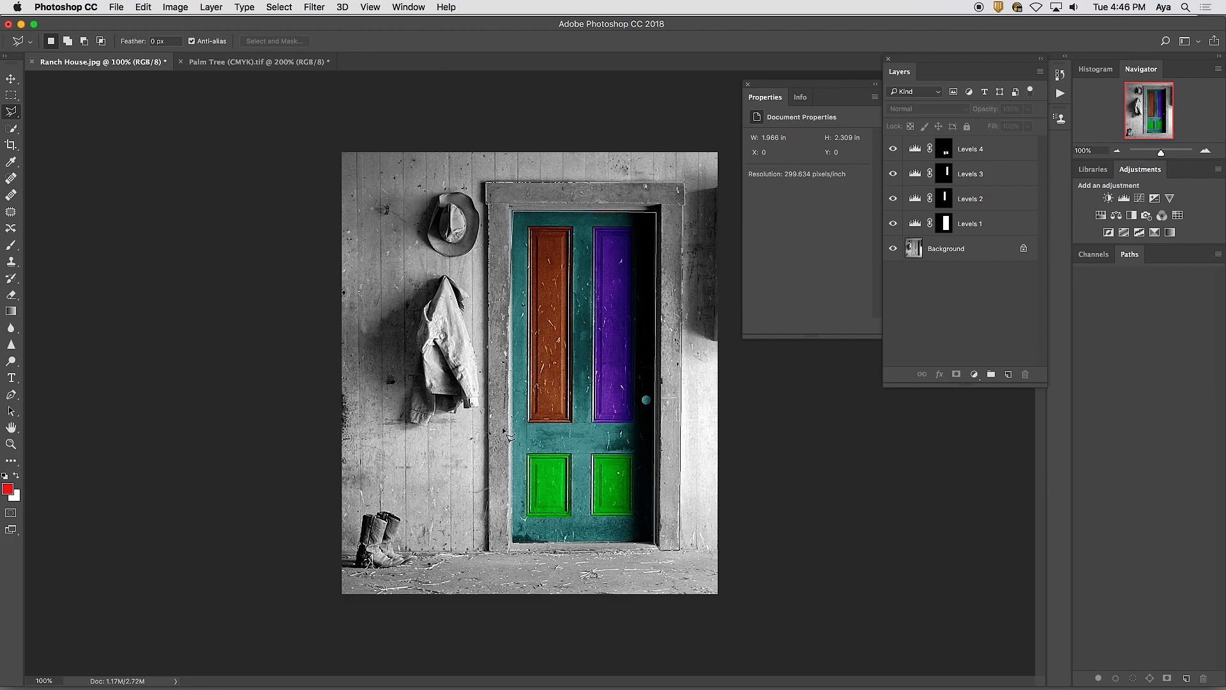
pyautogui.click(509, 552)
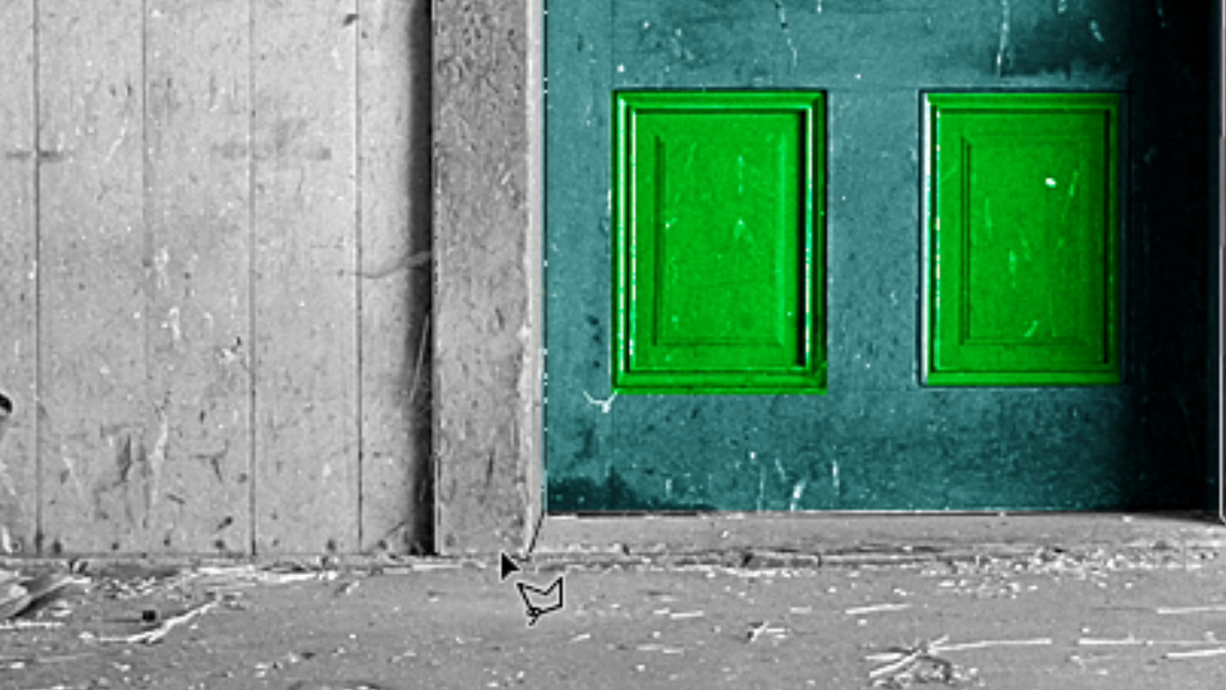
pyautogui.click(435, 555)
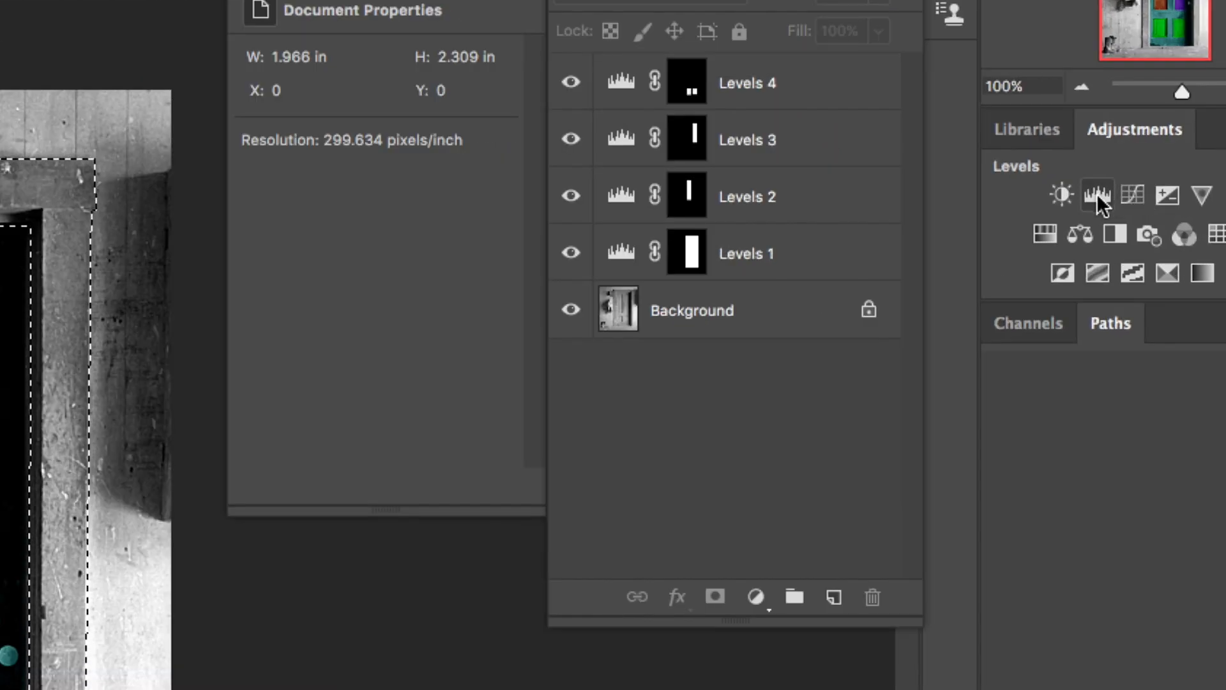
# Add a Curves adjustment for the selected door frame and darken its RGB midtones to input 124, output 81.
pyautogui.click(1140, 203)
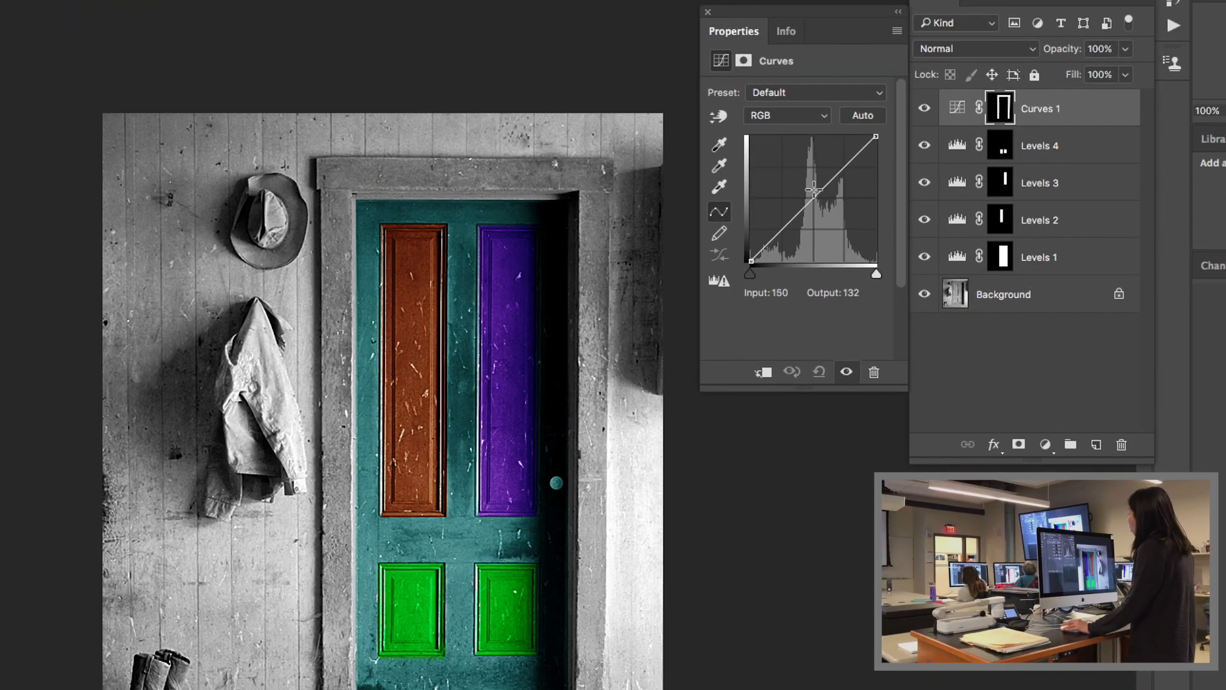
pyautogui.moveTo(814, 198)
pyautogui.mouseDown()
pyautogui.moveTo(812, 182)
pyautogui.moveTo(817, 231)
pyautogui.moveTo(816, 169)
pyautogui.moveTo(813, 216)
pyautogui.mouseUp()
pyautogui.moveTo(813, 223); pyautogui.dragTo(812, 221)
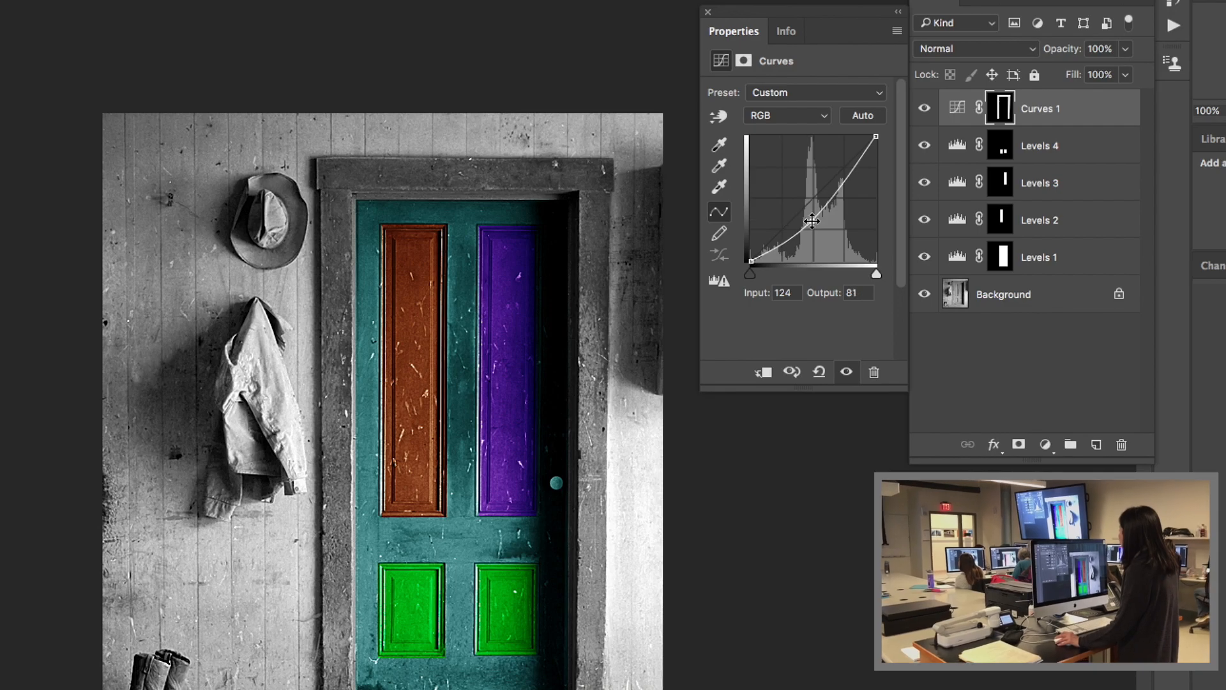
# Tint the door frame red by raising the Red channel's midtones and setting the Green channel's curve to input 122, output 107.
pyautogui.click(794, 121)
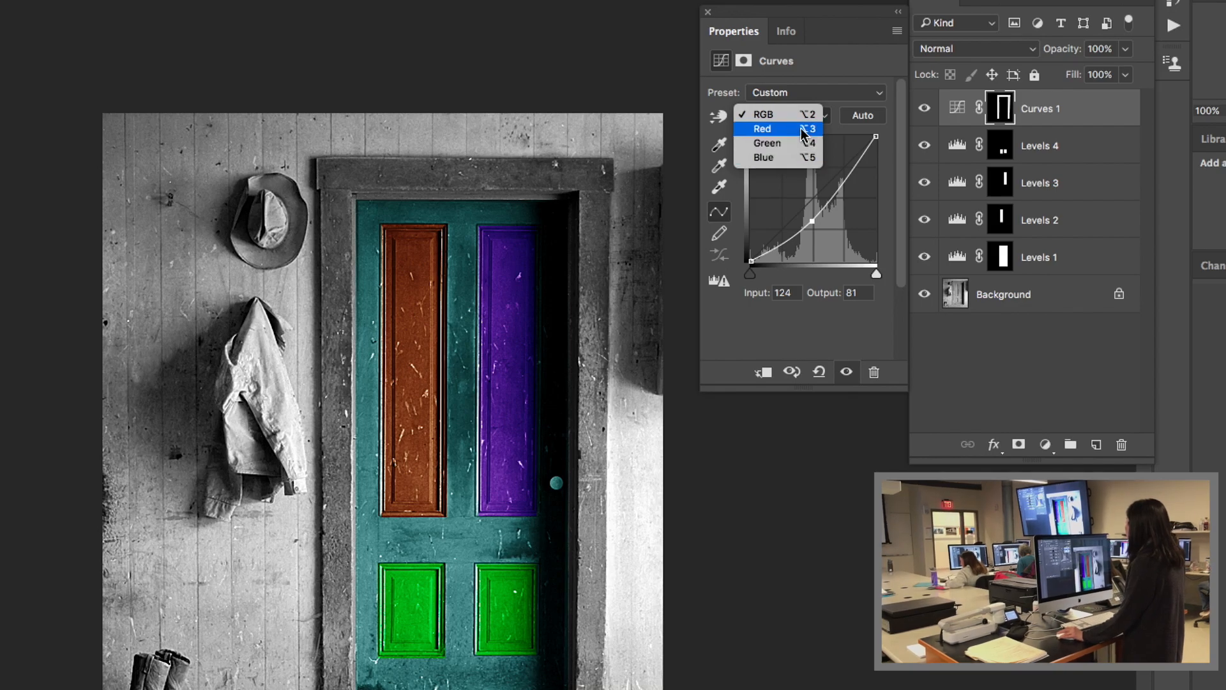
pyautogui.click(804, 131)
pyautogui.moveTo(821, 201)
pyautogui.mouseDown()
pyautogui.moveTo(815, 166)
pyautogui.moveTo(810, 209)
pyautogui.mouseUp()
pyautogui.click(801, 122)
pyautogui.click(801, 127)
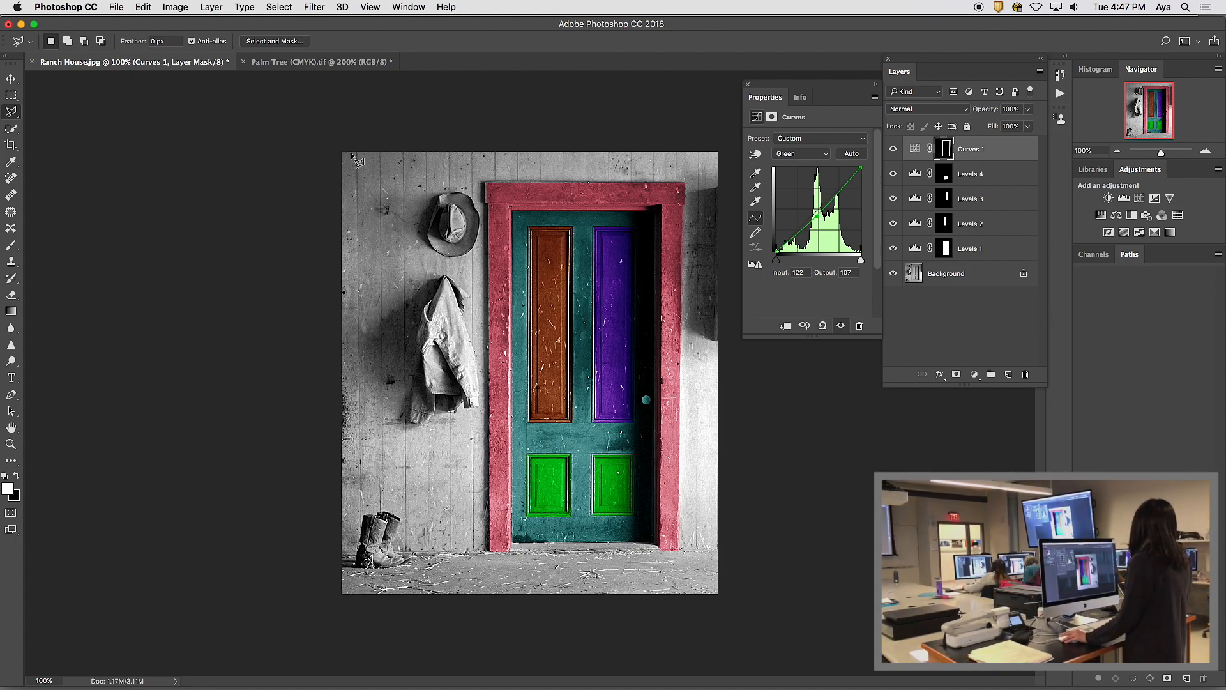
# Keep the Polygonal Lasso tool selected and delete the Curves 1 adjustment layer.
pyautogui.click(18, 117)
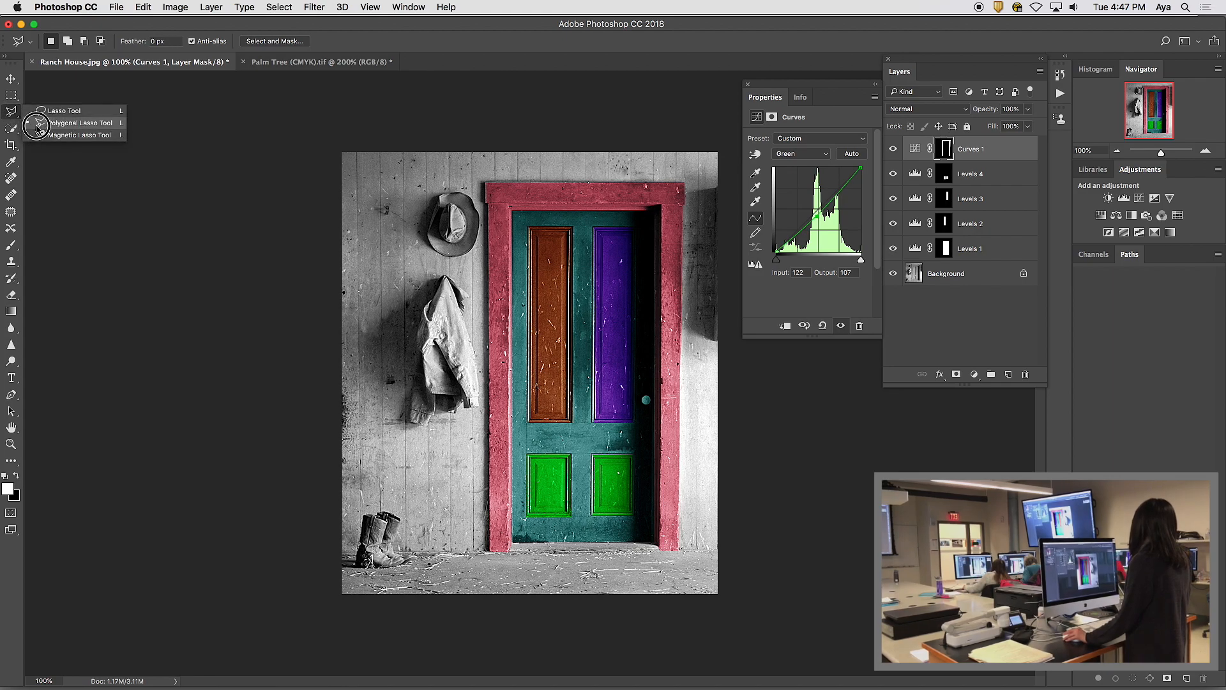
pyautogui.click(37, 124)
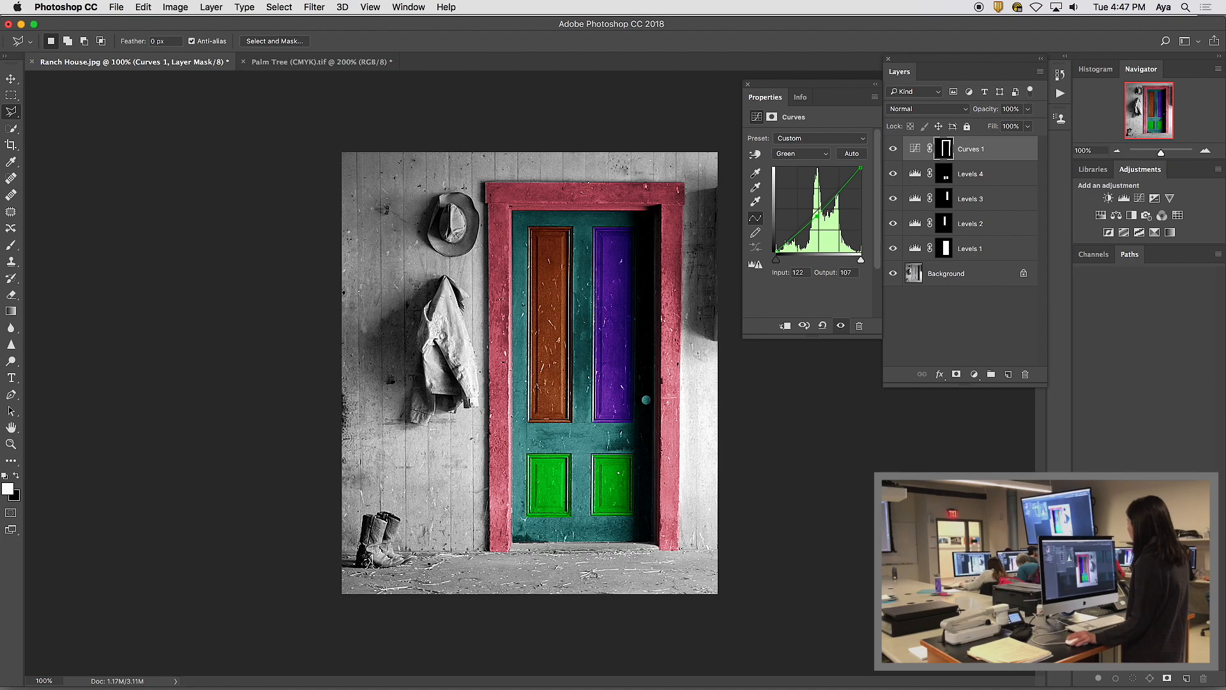
pyautogui.moveTo(985, 159); pyautogui.dragTo(1025, 375)
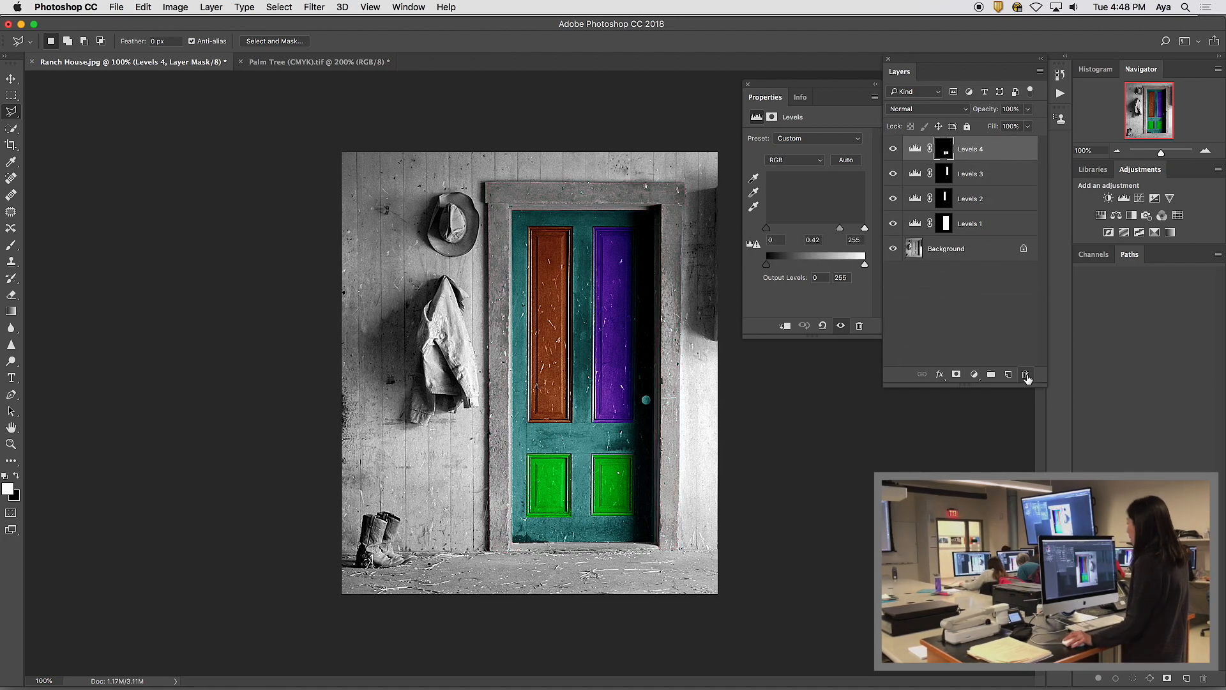
# Start a new Polygonal Lasso outline at the door frame's lower-left corner and trace its outer left side up to the top-left corner.
pyautogui.click(490, 551)
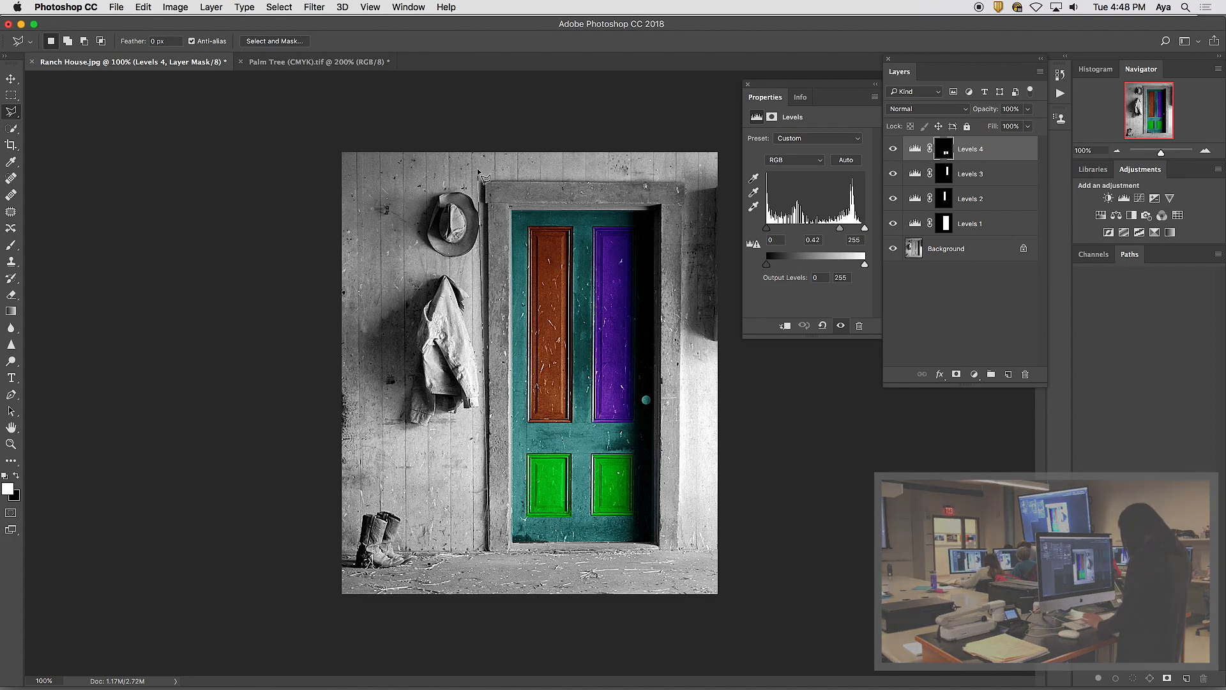
pyautogui.press('super+plus')
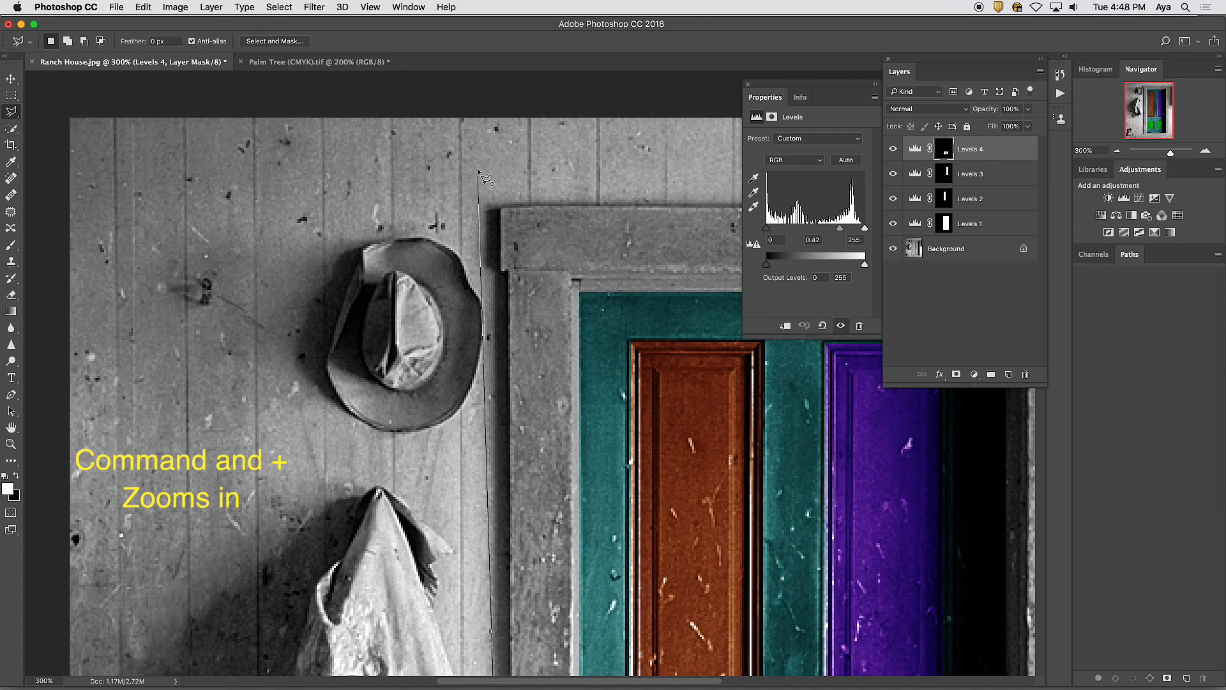
pyautogui.press('super+minus')
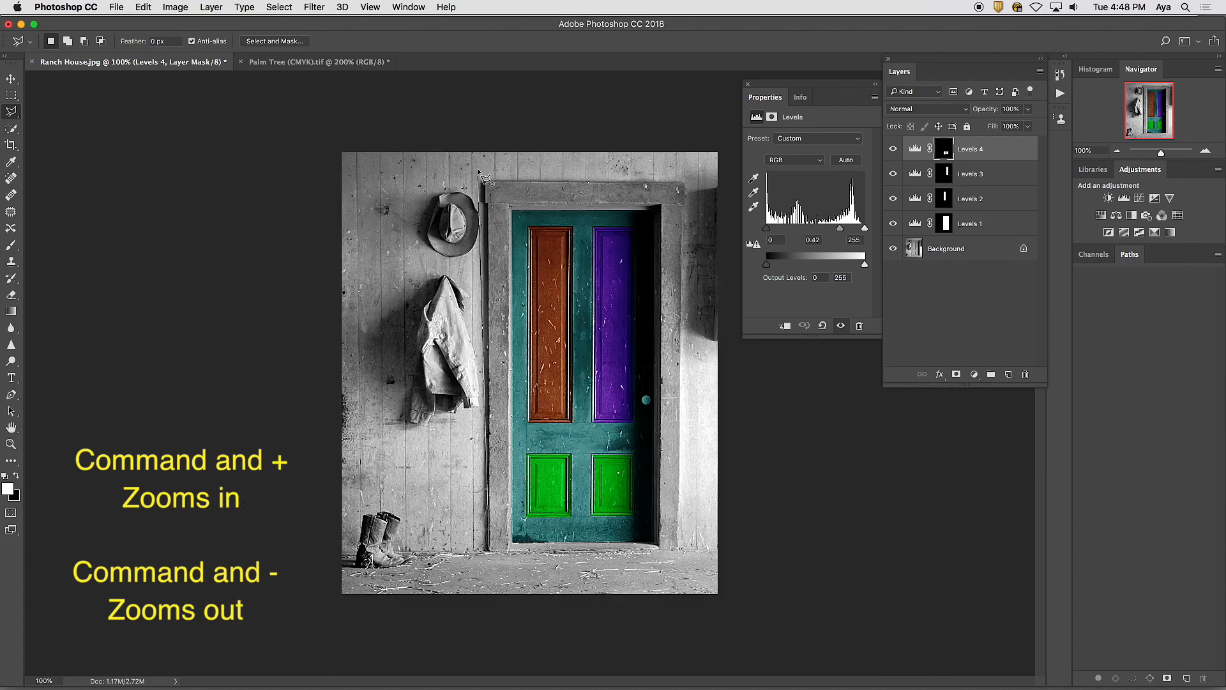
pyautogui.press('super+plus')
pyautogui.press('super+plus')
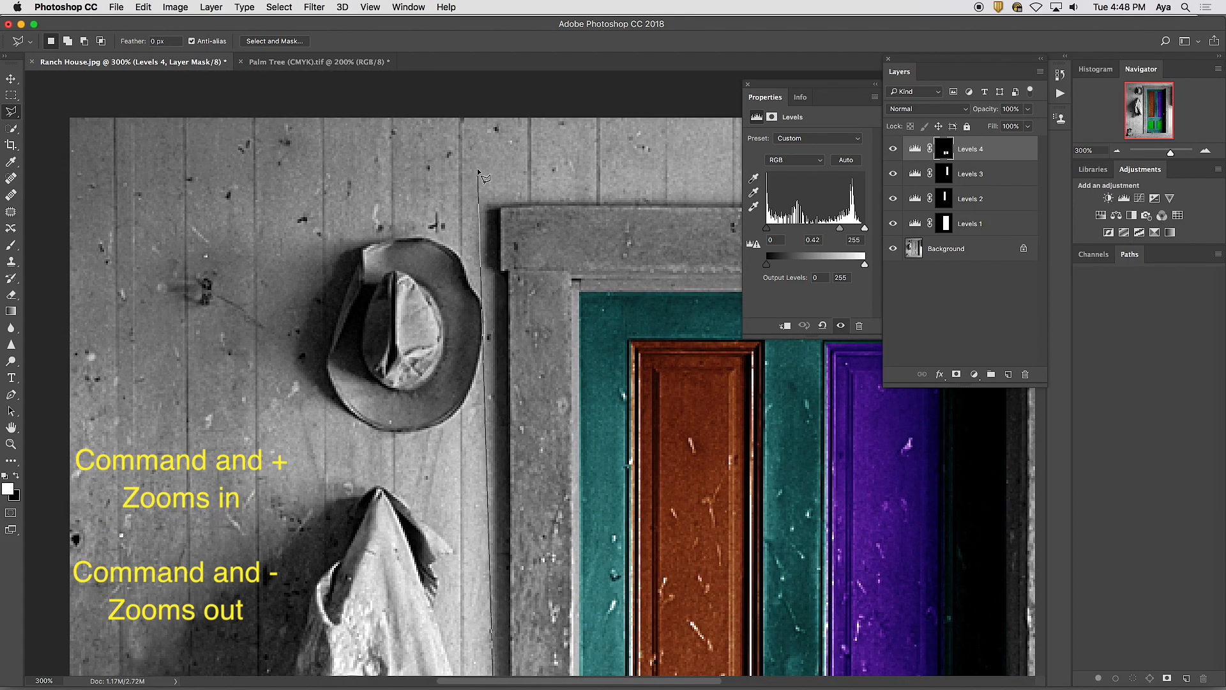
pyautogui.moveTo(524, 227)
pyautogui.mouseDown()
pyautogui.moveTo(526, 159)
pyautogui.moveTo(511, 249)
pyautogui.mouseUp()
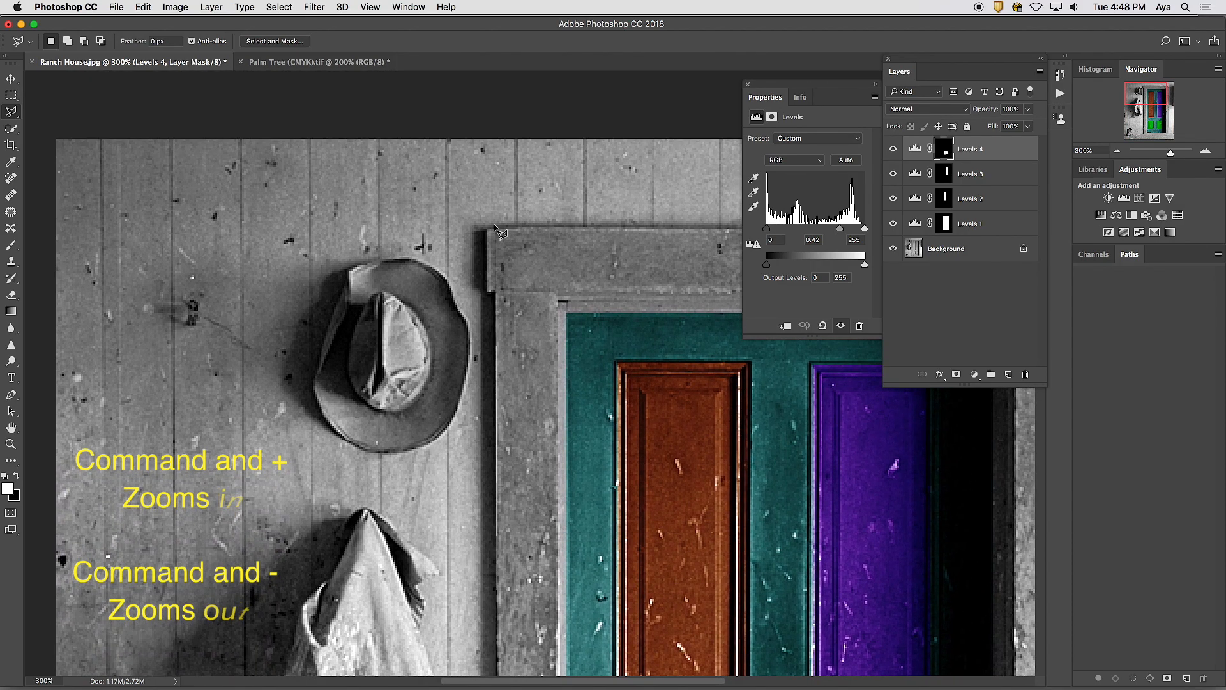
pyautogui.press('space')
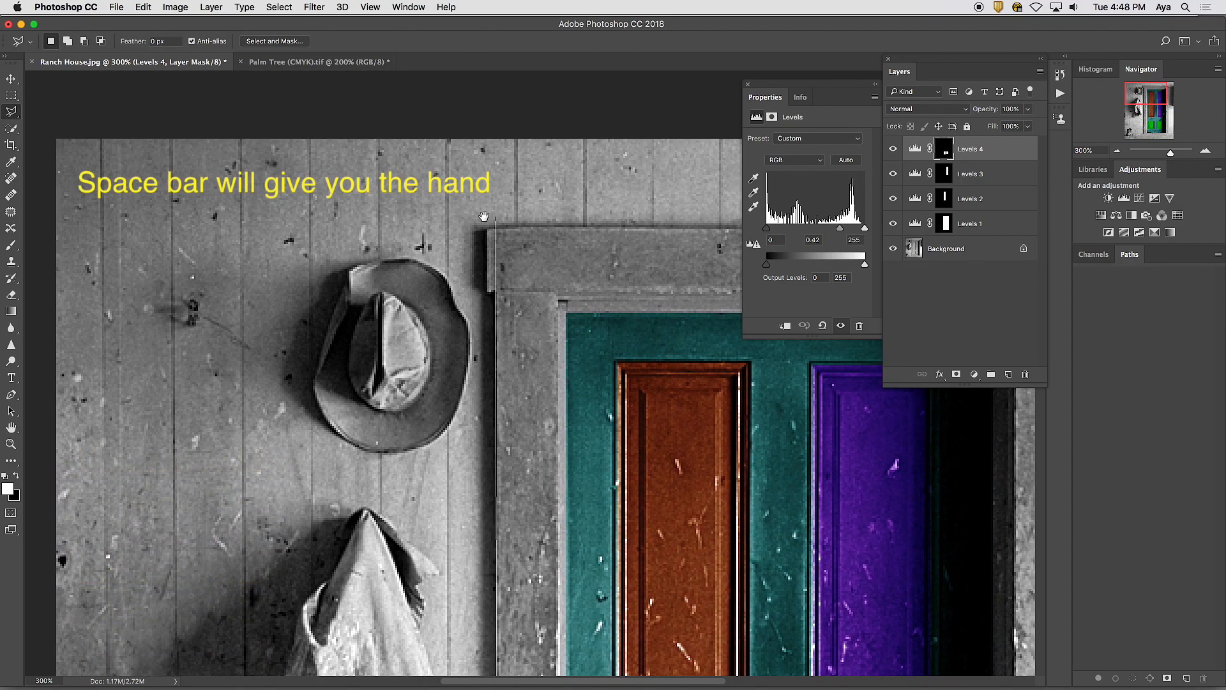
pyautogui.moveTo(460, 224)
pyautogui.mouseDown()
pyautogui.moveTo(458, 96)
pyautogui.moveTo(440, 174)
pyautogui.mouseUp()
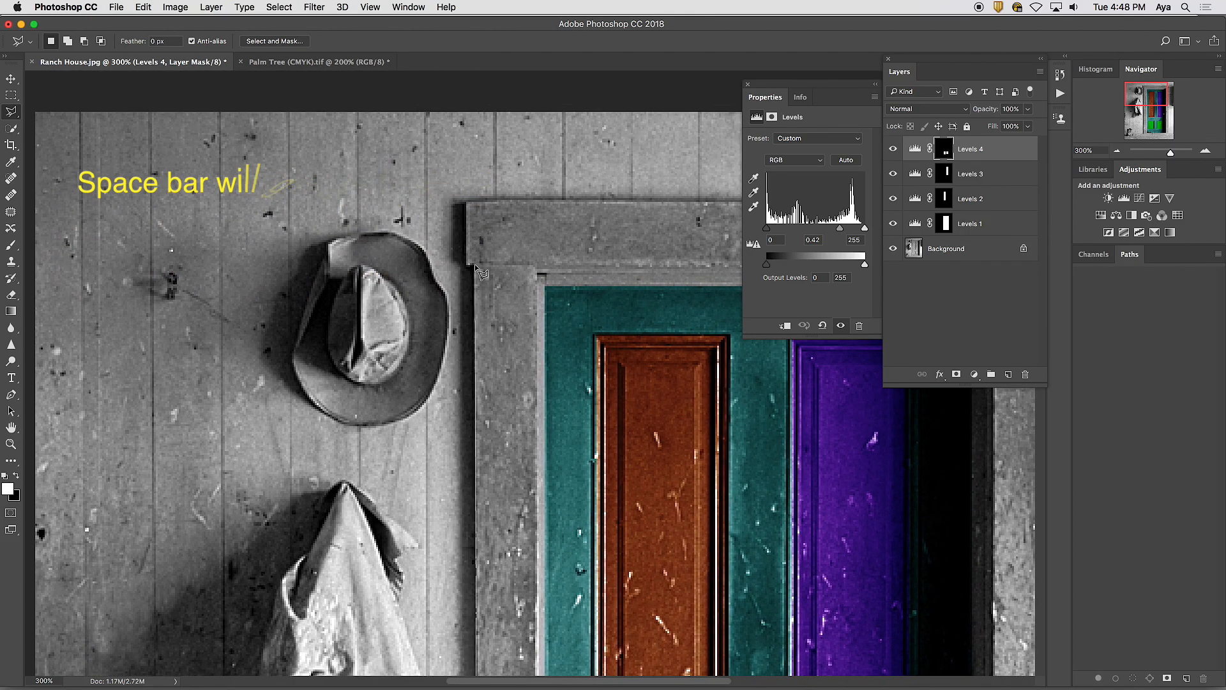
pyautogui.click(468, 265)
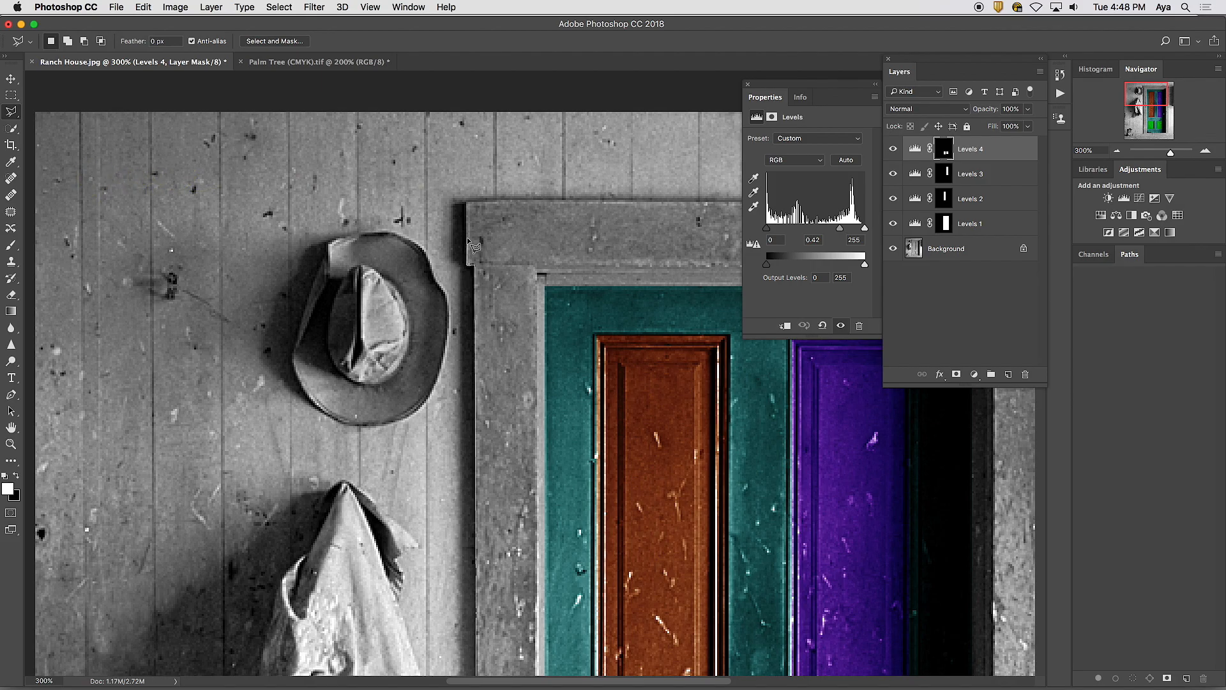
pyautogui.click(466, 199)
# Continue the lasso outline along the frame's top edge, down its outer right side and across the foot of the right post.
pyautogui.press('space')
pyautogui.moveTo(527, 210); pyautogui.dragTo(117, 173)
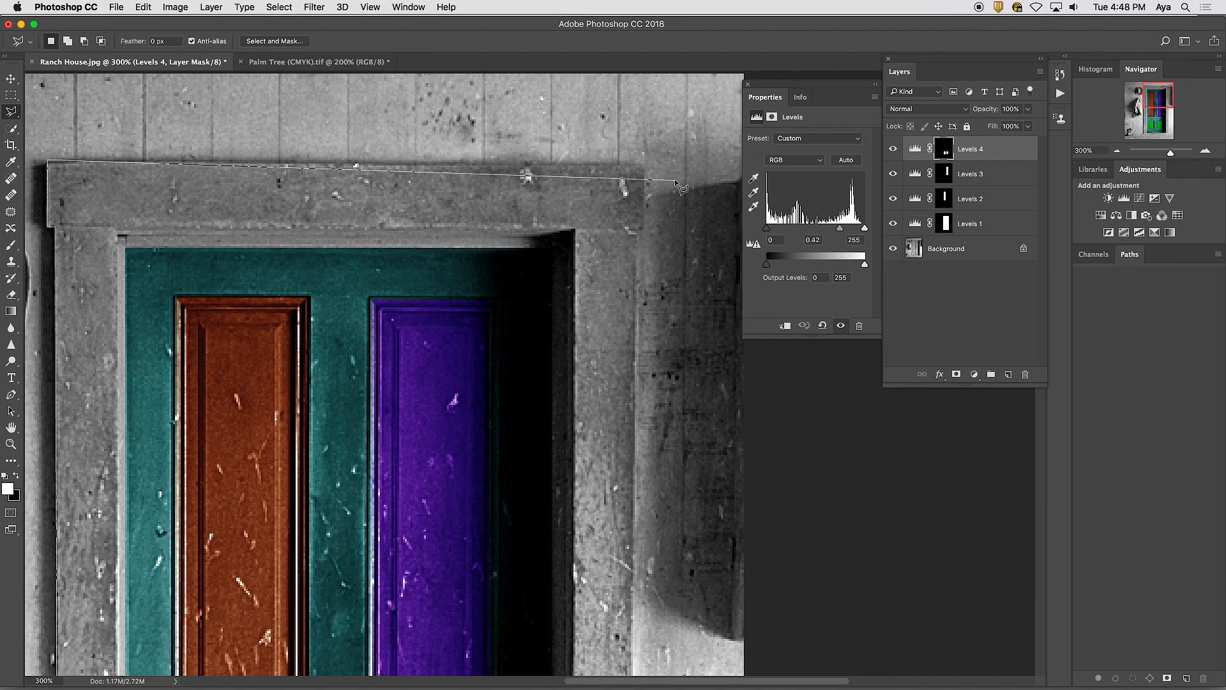
pyautogui.click(642, 164)
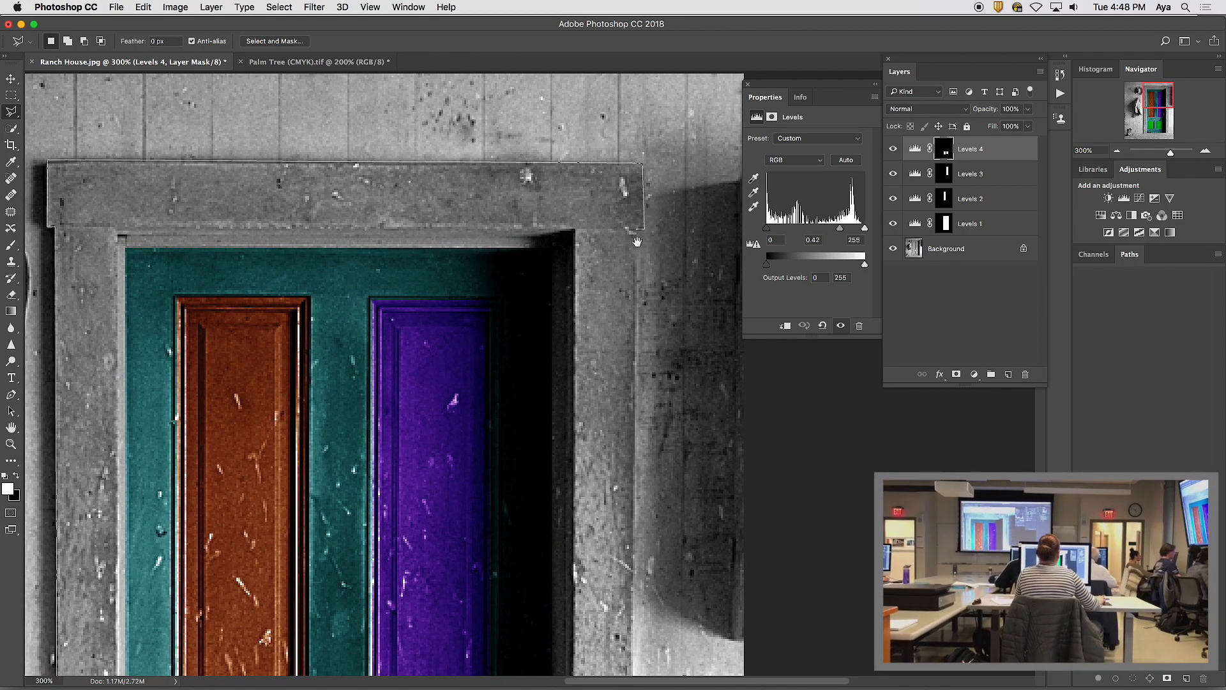
pyautogui.moveTo(626, 461); pyautogui.dragTo(598, 19)
pyautogui.moveTo(586, 410); pyautogui.dragTo(596, 119)
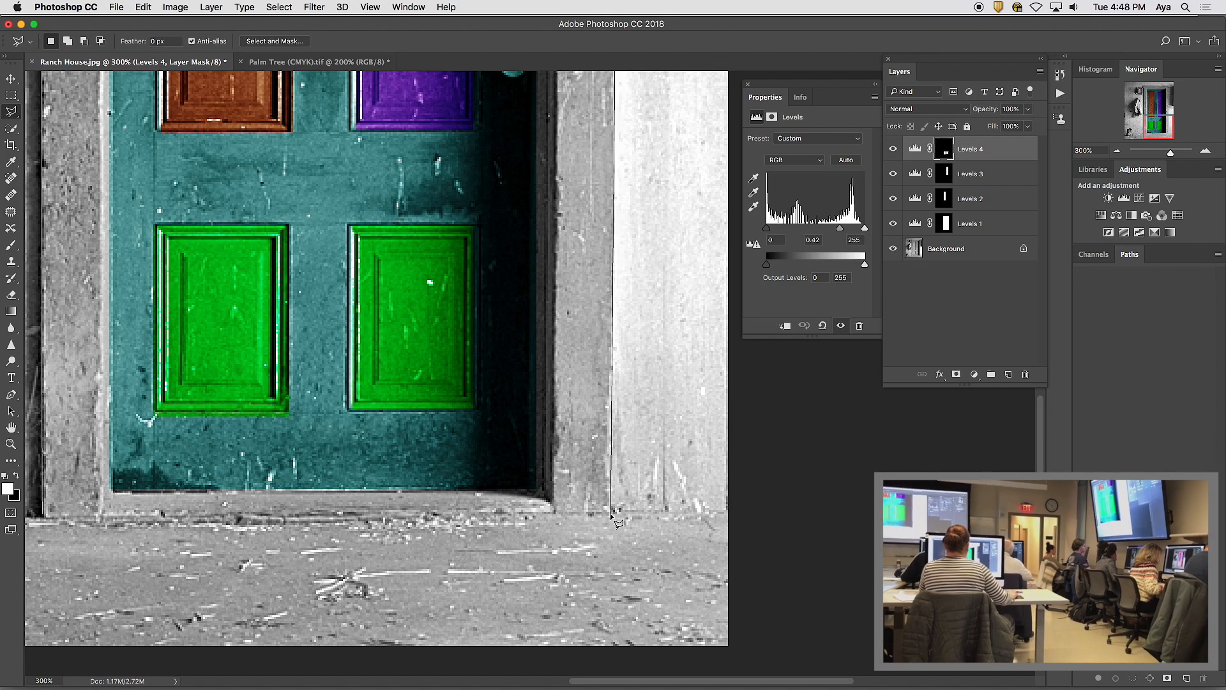
pyautogui.click(610, 512)
pyautogui.click(554, 514)
# Complete the Polygonal Lasso outline around the door frame's inner edge and the foot of the left post, closing the selection.
pyautogui.scroll(10, 543, 268)
pyautogui.click(543, 141)
pyautogui.click(116, 138)
pyautogui.scroll(-10, 148, 568)
pyautogui.hscroll(-3, 147, 569)
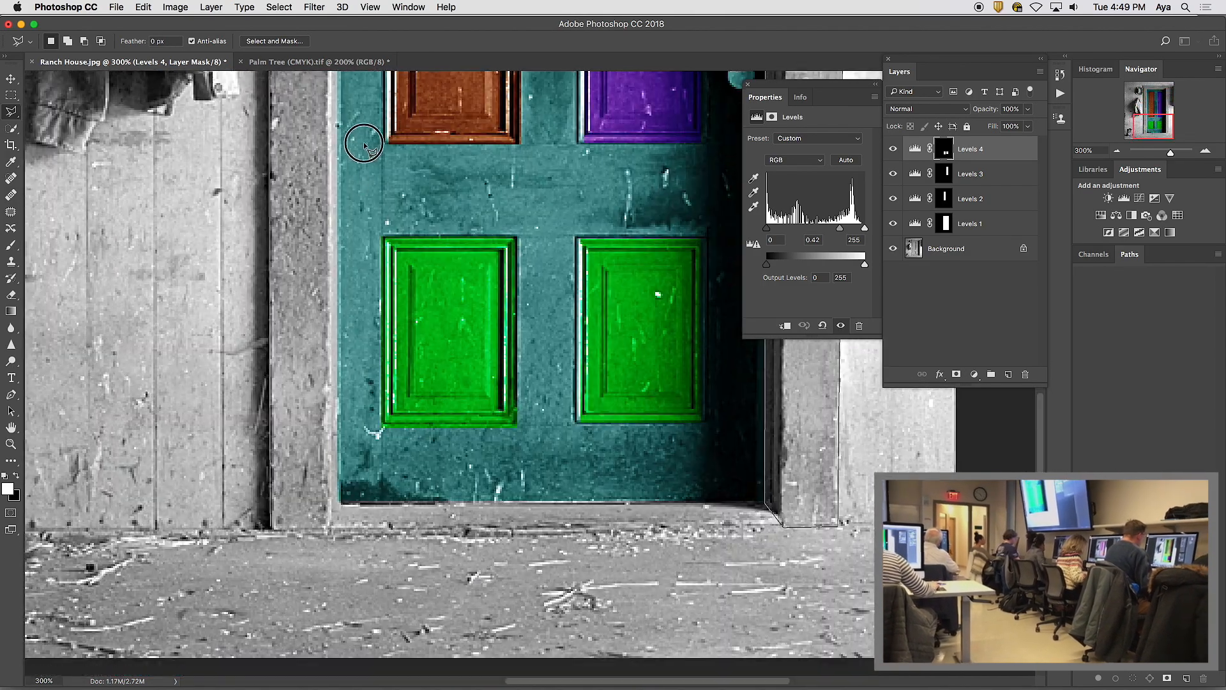
pyautogui.click(340, 504)
pyautogui.click(331, 527)
pyautogui.click(272, 529)
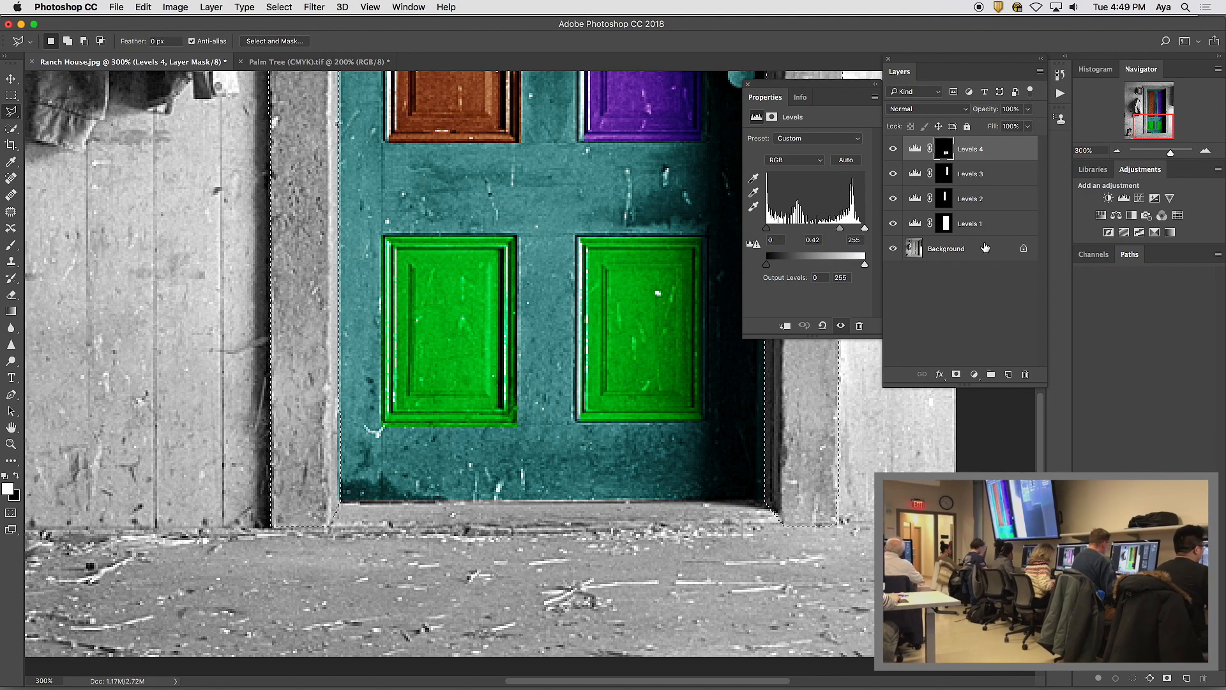
# Add a Curves adjustment layer from the door frame selection and lower the RGB curve's midtones.
pyautogui.press('super+1')
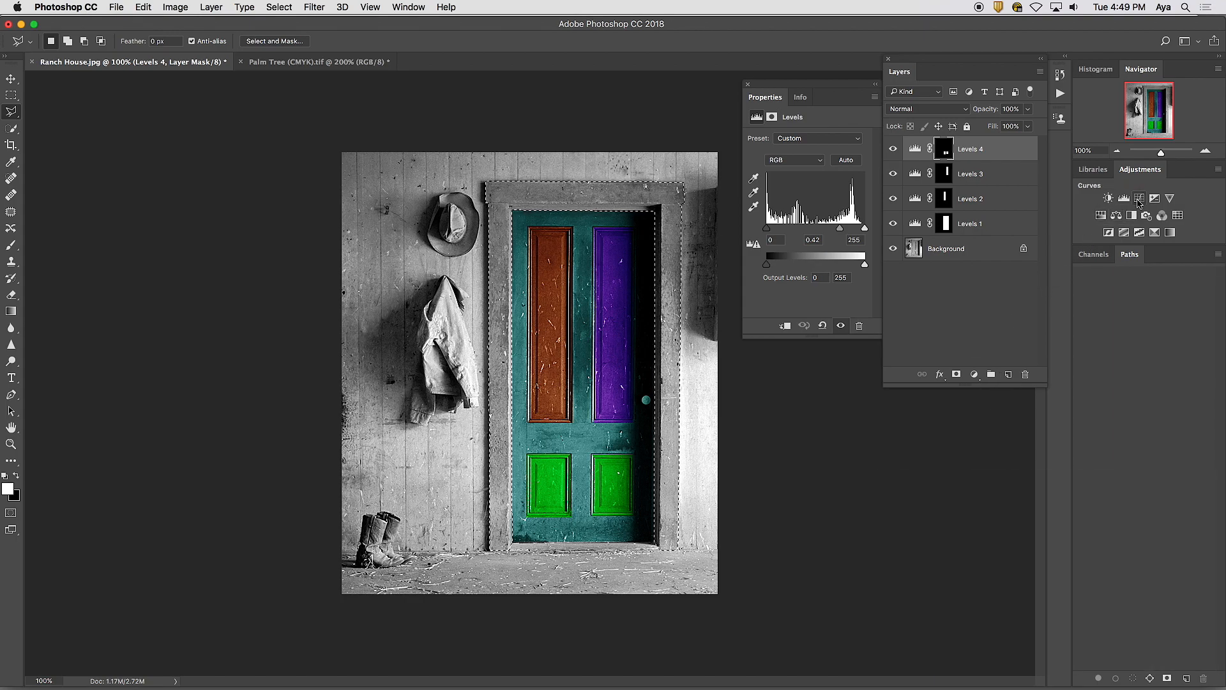
pyautogui.click(1139, 198)
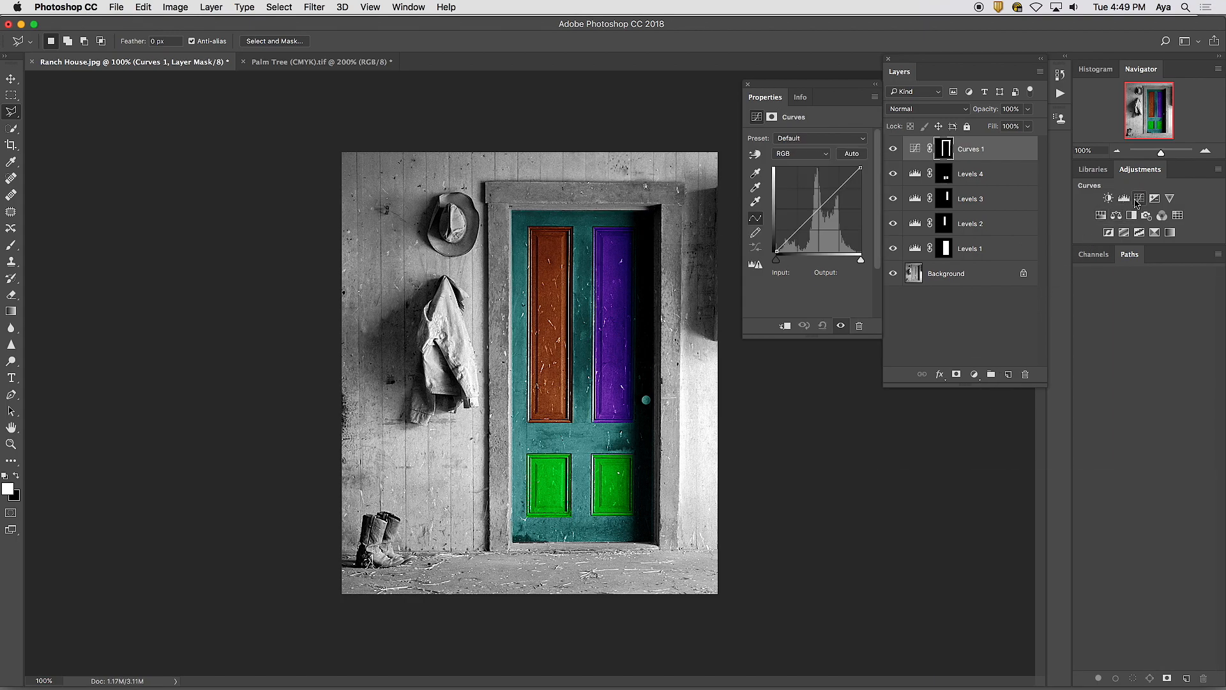
pyautogui.click(818, 210)
pyautogui.moveTo(819, 211)
pyautogui.mouseDown()
pyautogui.moveTo(821, 199)
pyautogui.moveTo(815, 238)
pyautogui.moveTo(815, 189)
pyautogui.moveTo(819, 238)
pyautogui.moveTo(815, 203)
pyautogui.moveTo(820, 236)
pyautogui.moveTo(821, 224)
pyautogui.mouseUp()
# Tint the door frame red by raising the Red curve's midtones and lowering Green's and Blue's, with Blue at input 123, output 88.
pyautogui.click(801, 154)
pyautogui.click(791, 159)
pyautogui.moveTo(819, 210)
pyautogui.mouseDown()
pyautogui.moveTo(818, 191)
pyautogui.moveTo(818, 243)
pyautogui.moveTo(815, 220)
pyautogui.mouseUp()
pyautogui.click(801, 154)
pyautogui.click(798, 162)
pyautogui.click(807, 157)
pyautogui.click(798, 164)
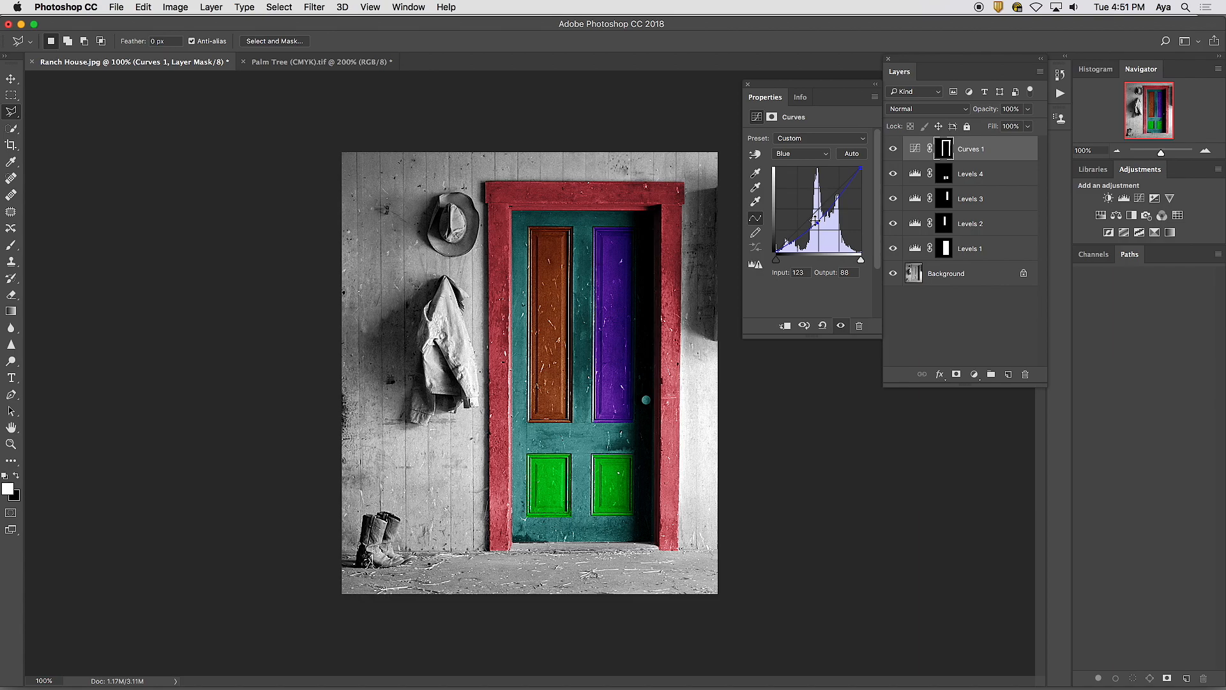
# Try to make an irregular Polygonal Lasso selection in the empty area outside the photo.
pyautogui.click(252, 169)
pyautogui.click(263, 252)
pyautogui.click(177, 240)
pyautogui.click(159, 131)
pyautogui.click(88, 145)
pyautogui.click(93, 313)
pyautogui.click(205, 141)
pyautogui.click(209, 284)
pyautogui.click(301, 279)
pyautogui.click(297, 151)
pyautogui.click(228, 104)
pyautogui.click(100, 133)
pyautogui.click(102, 223)
pyautogui.click(145, 291)
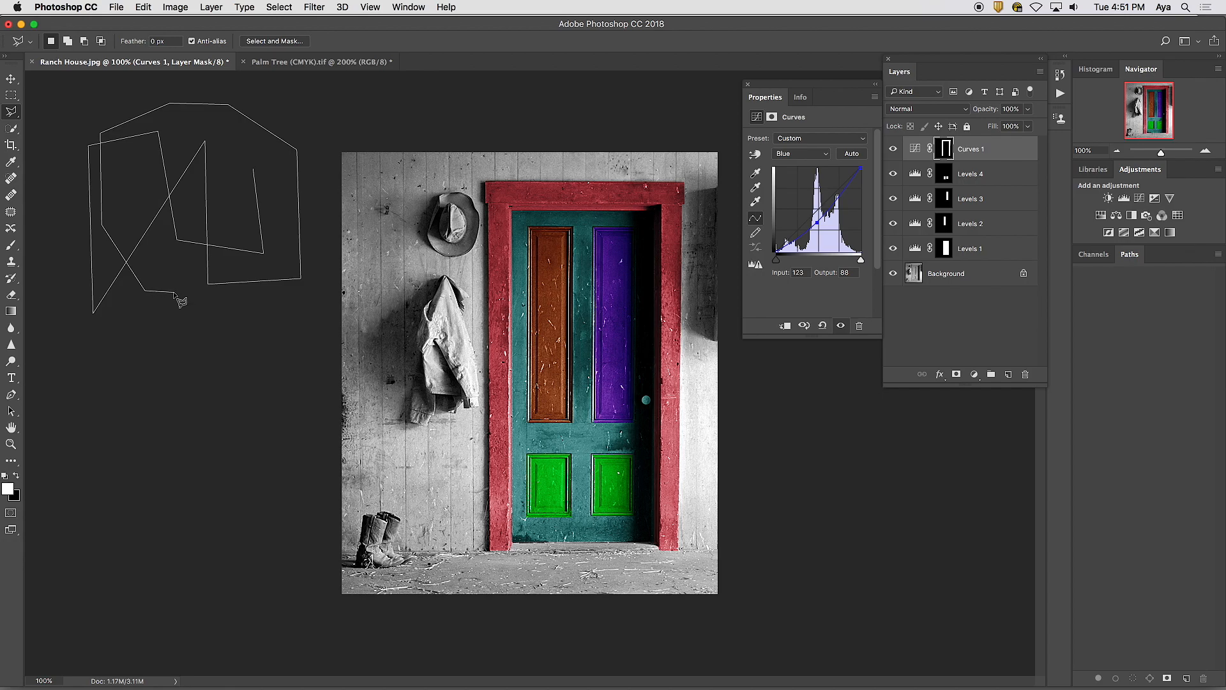
pyautogui.doubleClick(172, 288)
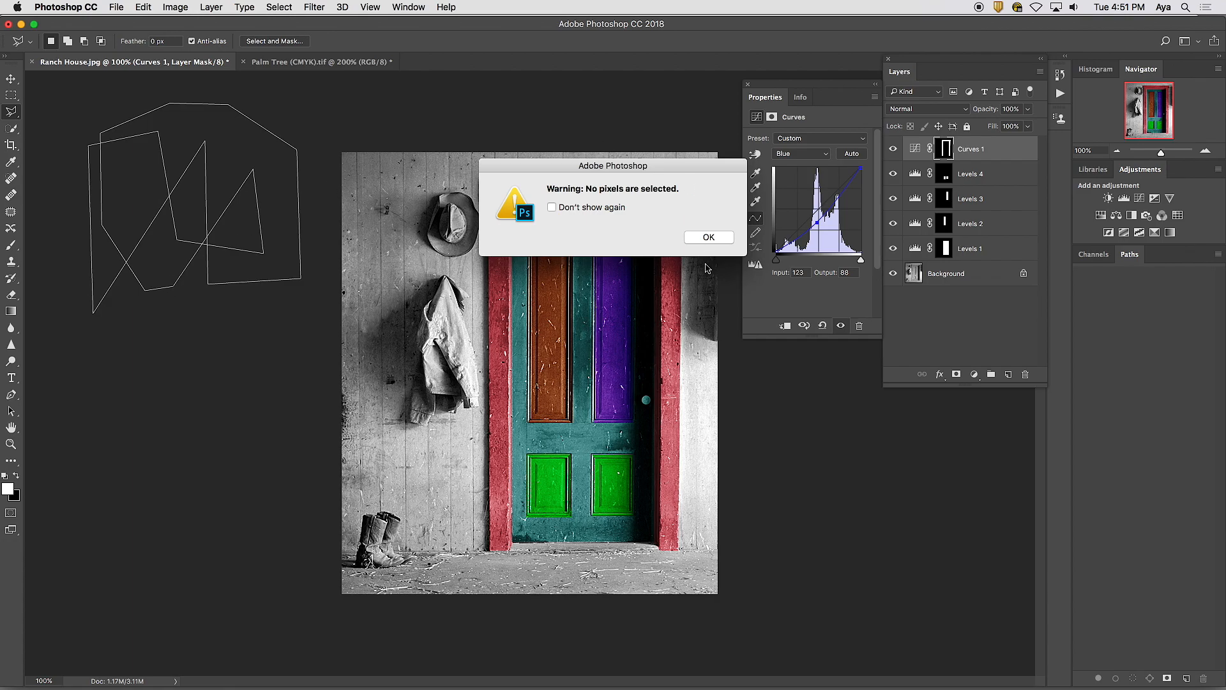
pyautogui.click(711, 238)
# Draw an irregular, self-crossing Polygonal Lasso selection over the hat, coat and door panels, and deselect it.
pyautogui.click(595, 245)
pyautogui.click(412, 253)
pyautogui.click(419, 454)
pyautogui.click(539, 403)
pyautogui.click(521, 233)
pyautogui.click(433, 211)
pyautogui.click(374, 273)
pyautogui.click(377, 381)
pyautogui.click(488, 183)
pyautogui.click(578, 229)
pyautogui.click(567, 270)
pyautogui.click(474, 342)
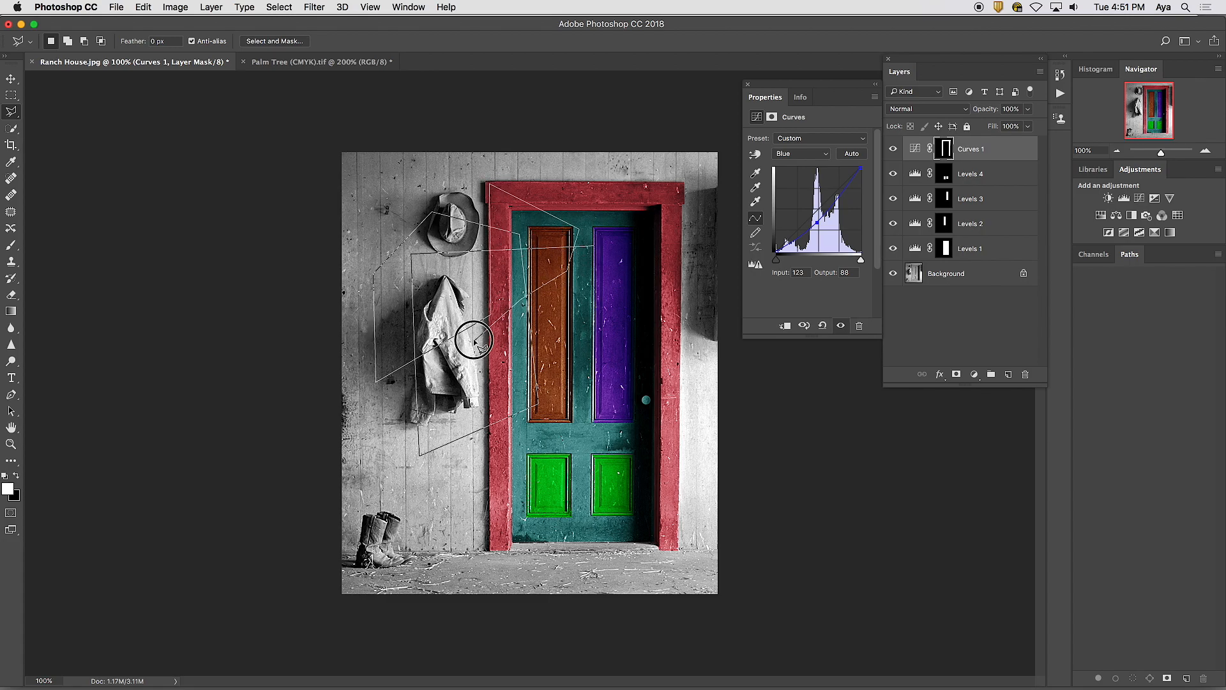
pyautogui.doubleClick(474, 342)
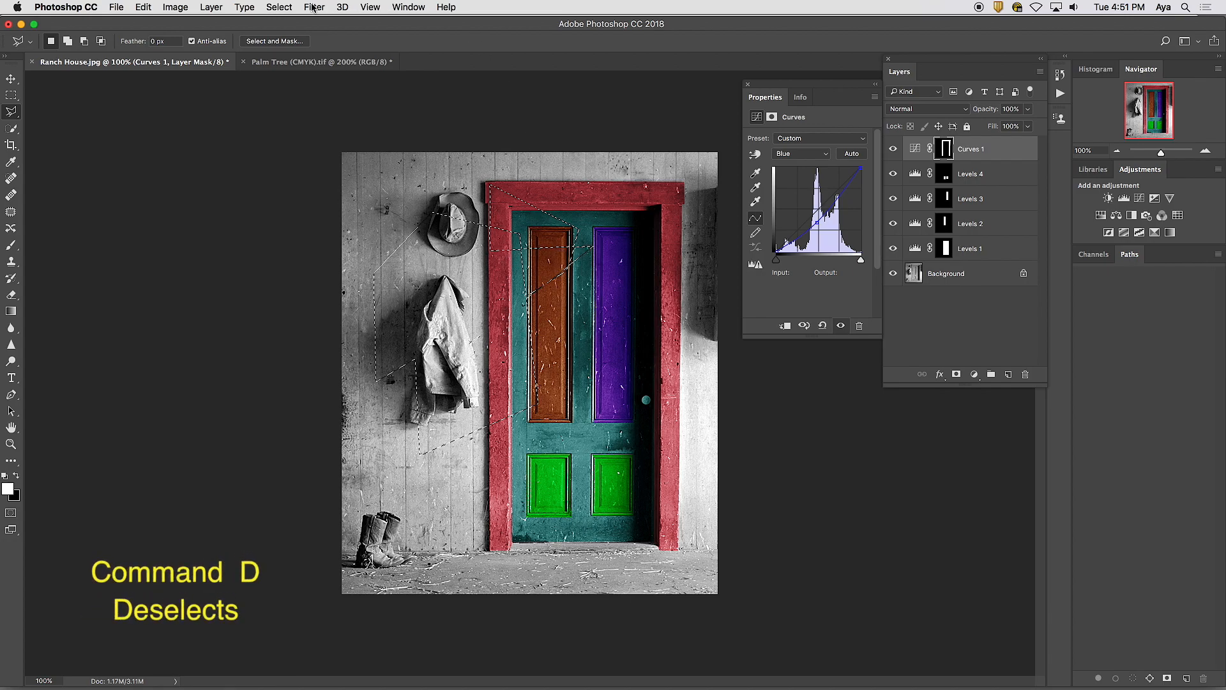
pyautogui.click(280, 6)
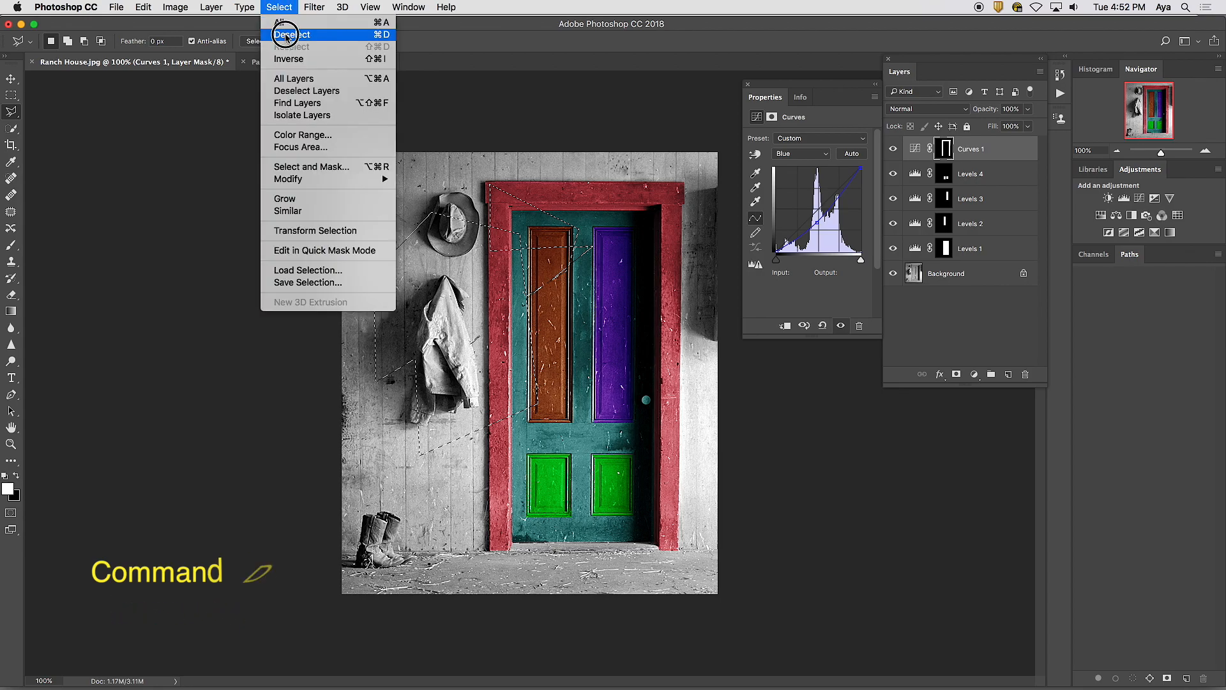
pyautogui.click(286, 35)
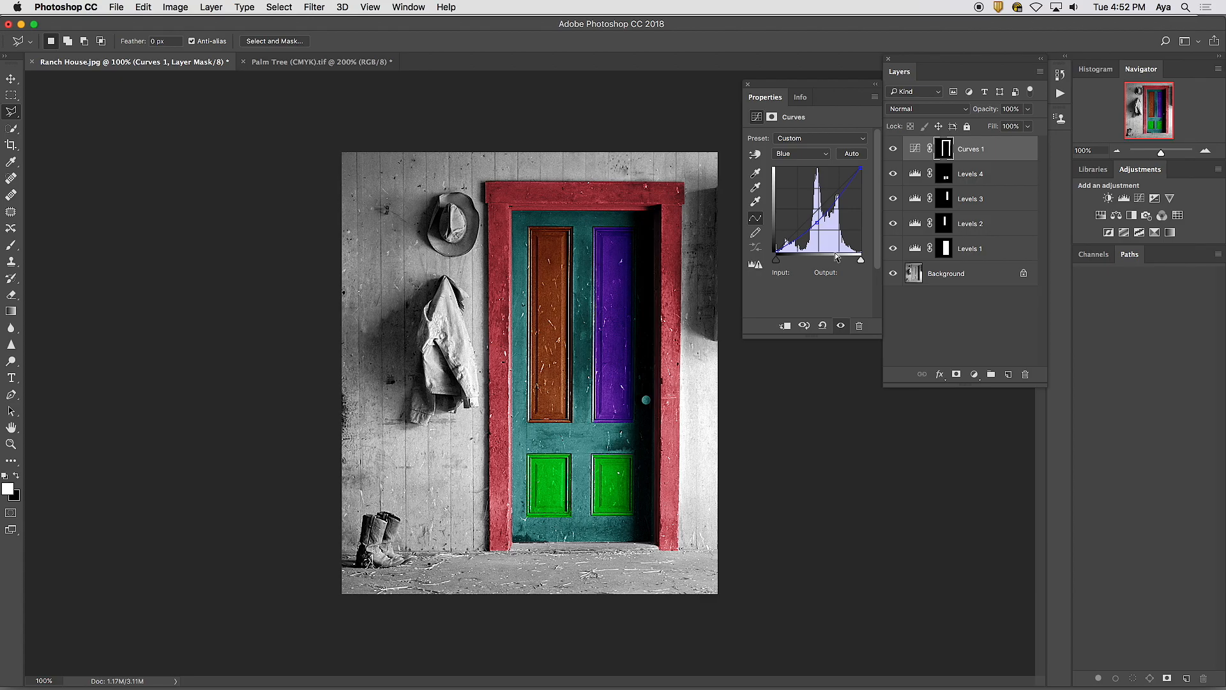
# Examine the edges of the red door frame at 300%, from its top down to the post feet and back.
pyautogui.press('super+plus')
pyautogui.press('super+plus')
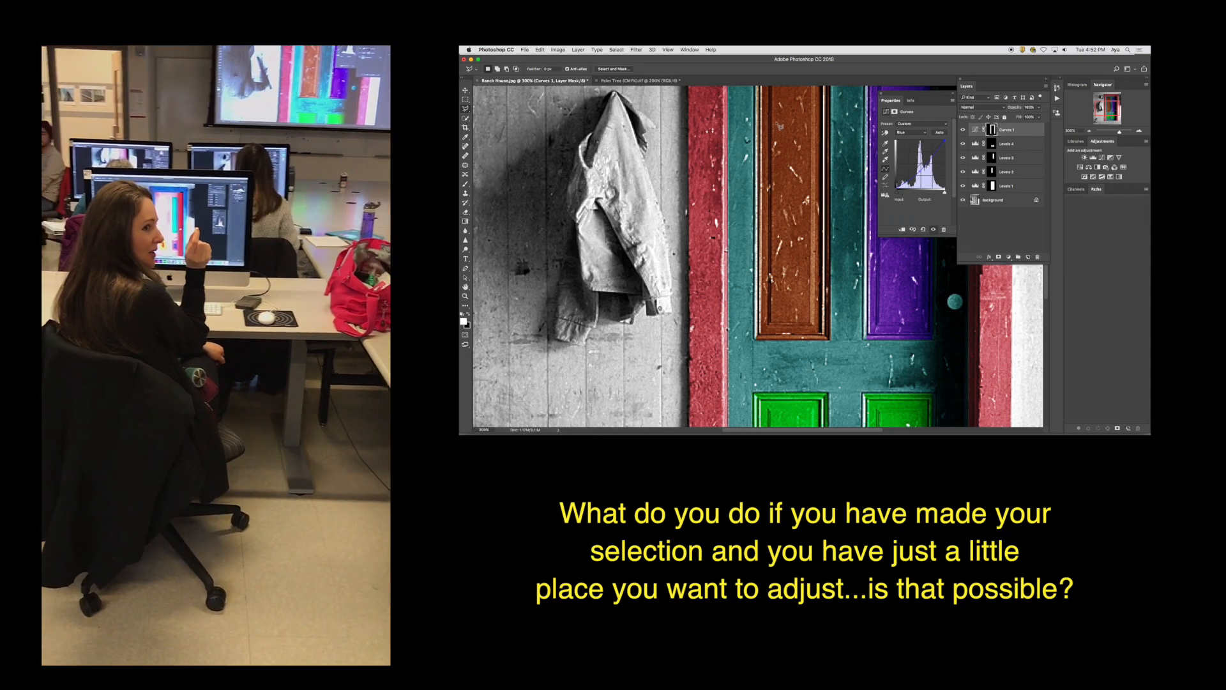
pyautogui.moveTo(851, 181)
pyautogui.mouseDown()
pyautogui.moveTo(797, 209)
pyautogui.moveTo(768, 280)
pyautogui.moveTo(702, 292)
pyautogui.mouseUp()
pyautogui.hscroll(5, 783, 279)
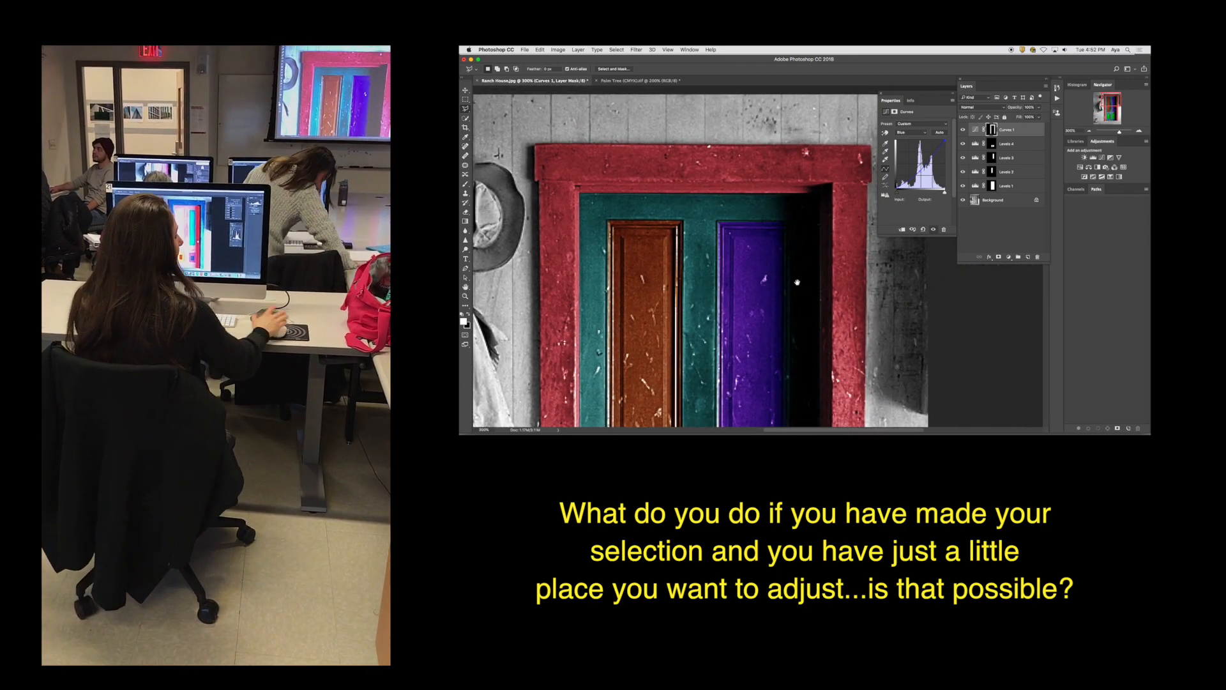
pyautogui.moveTo(766, 264); pyautogui.dragTo(772, 195)
pyautogui.moveTo(777, 313); pyautogui.dragTo(779, 135)
pyautogui.moveTo(548, 423); pyautogui.dragTo(552, 146)
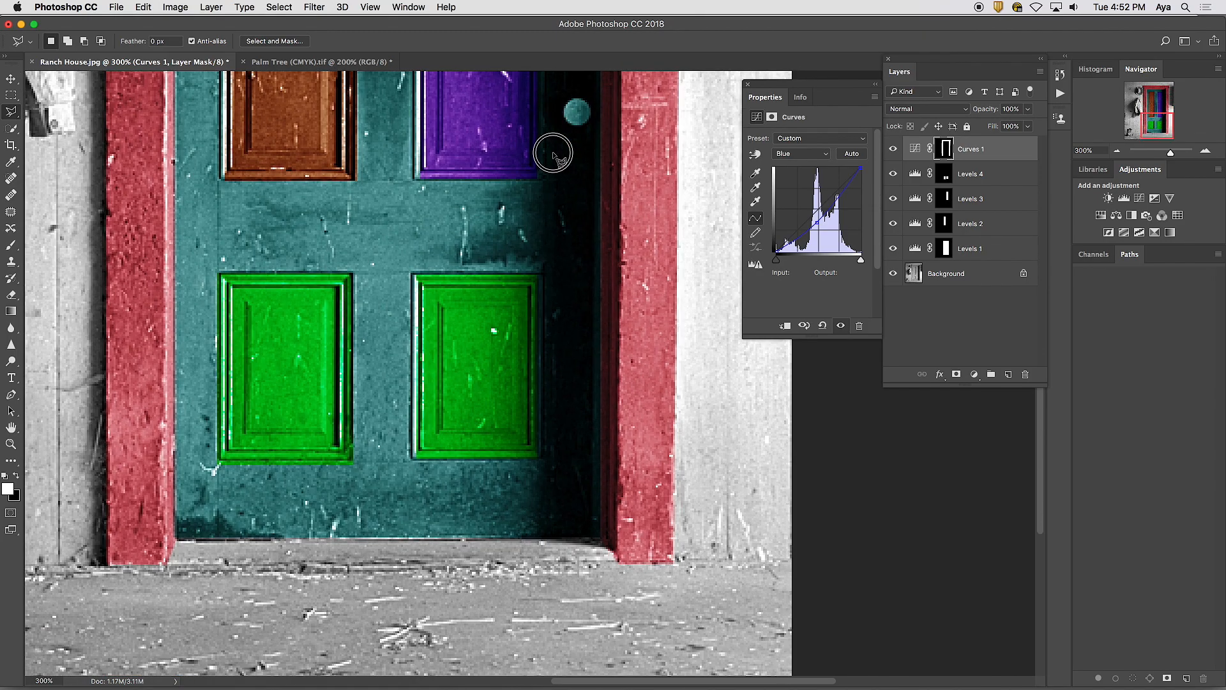
pyautogui.moveTo(545, 419); pyautogui.dragTo(617, 329)
pyautogui.hscroll(-5, 617, 329)
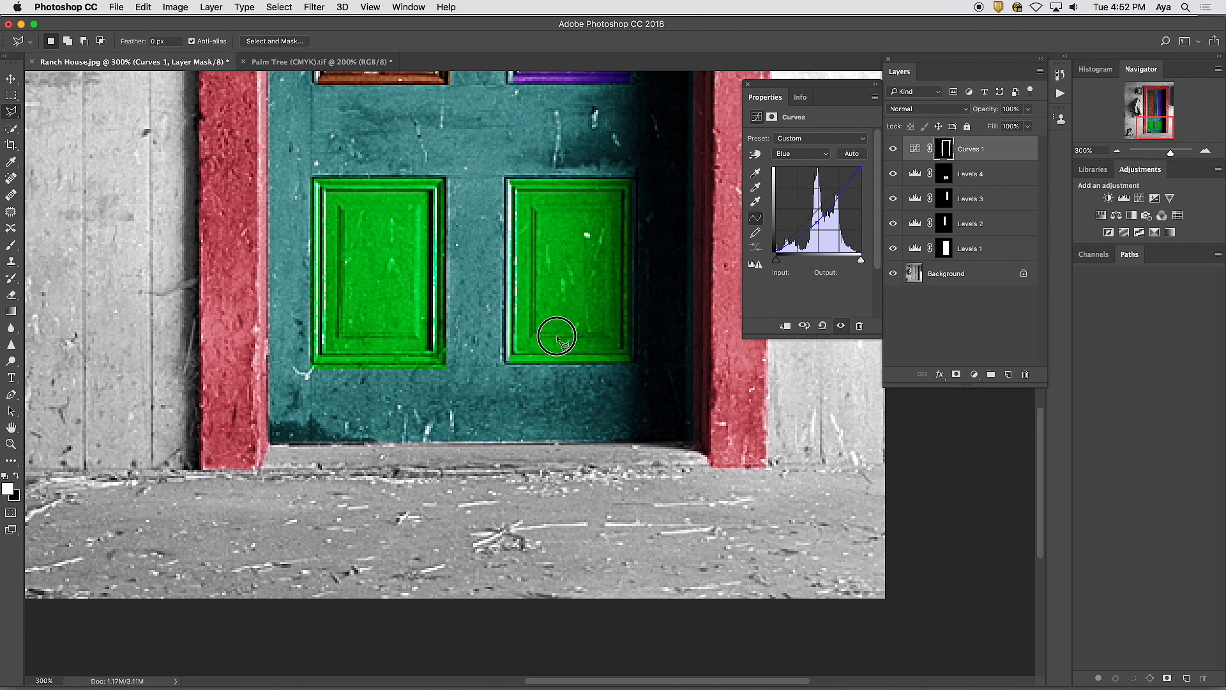
pyautogui.scroll(5, 602, 334)
pyautogui.scroll(10, 554, 360)
pyautogui.hscroll(-3, 554, 359)
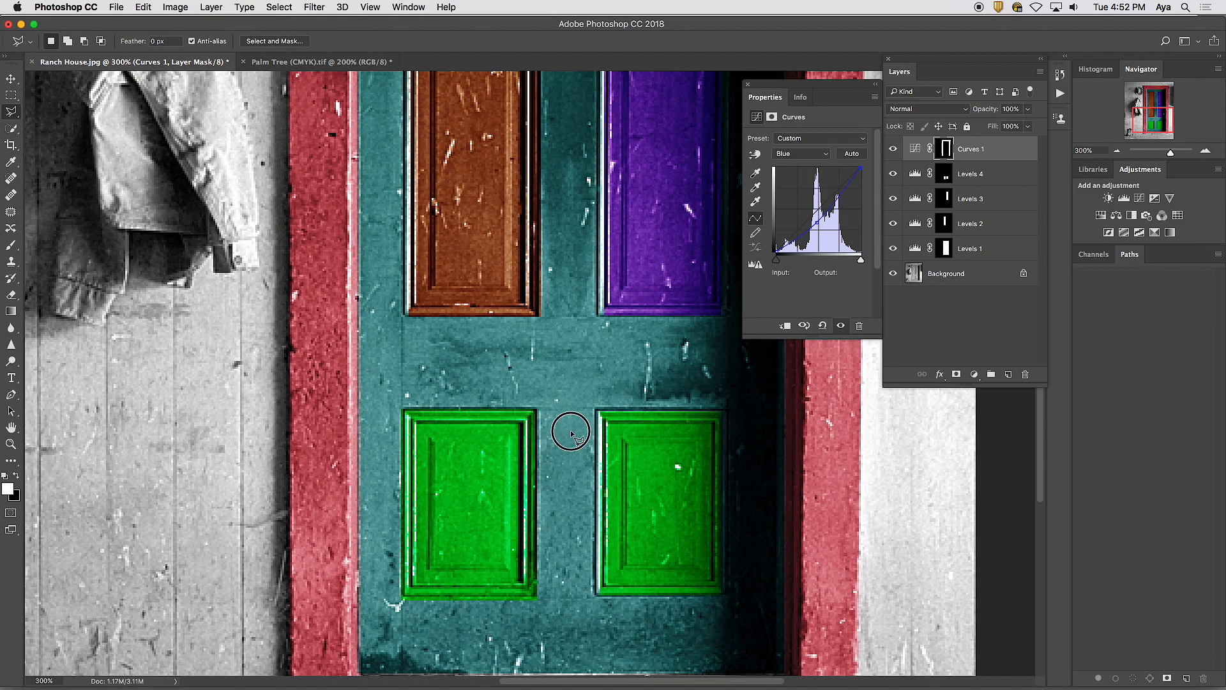
pyautogui.scroll(12, 559, 363)
pyautogui.hscroll(-4, 559, 363)
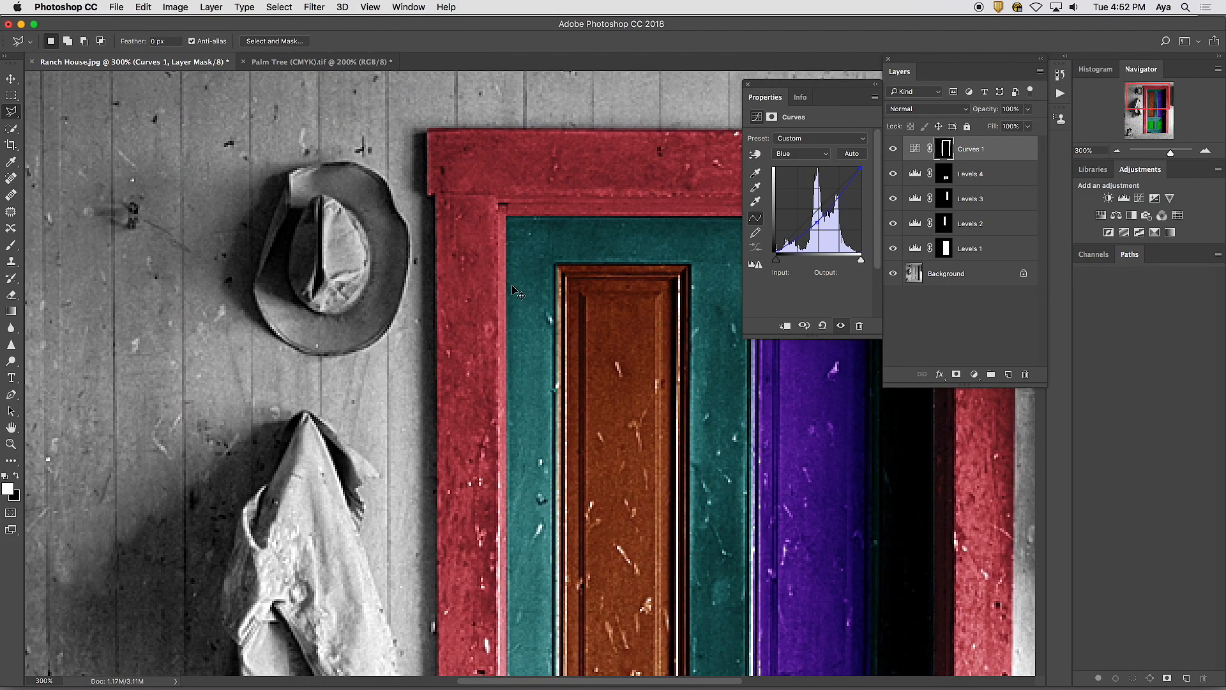
# Examine the door frame's upper-left corner pixel by pixel at up to 1200% magnification.
pyautogui.scroll(1, 514, 289)
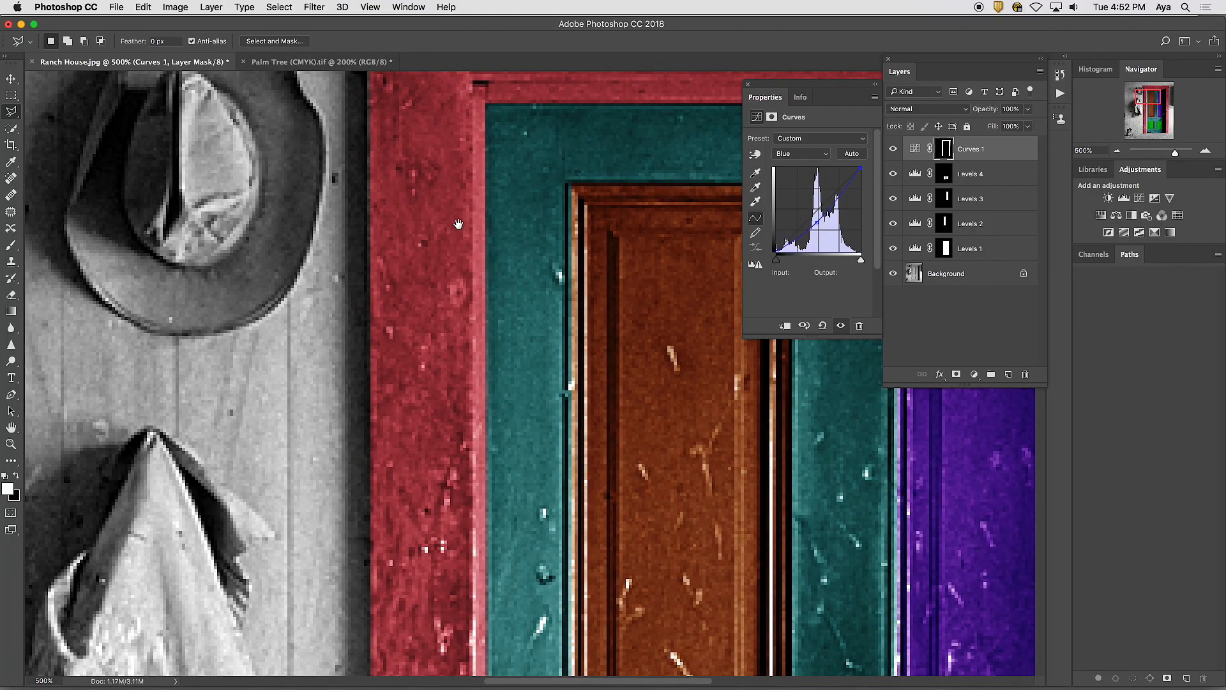
pyautogui.scroll(1, 594, 387)
pyautogui.scroll(1, 594, 386)
pyautogui.hscroll(-1, 594, 386)
pyautogui.scroll(2, 603, 383)
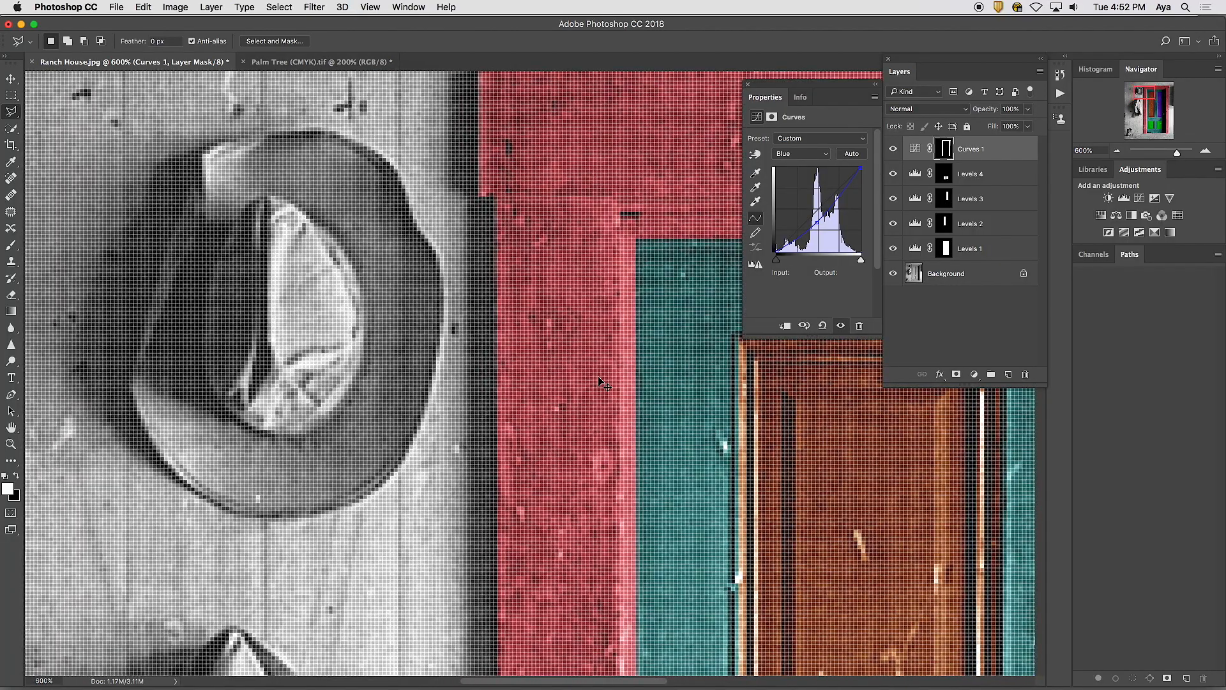
pyautogui.scroll(3, 599, 378)
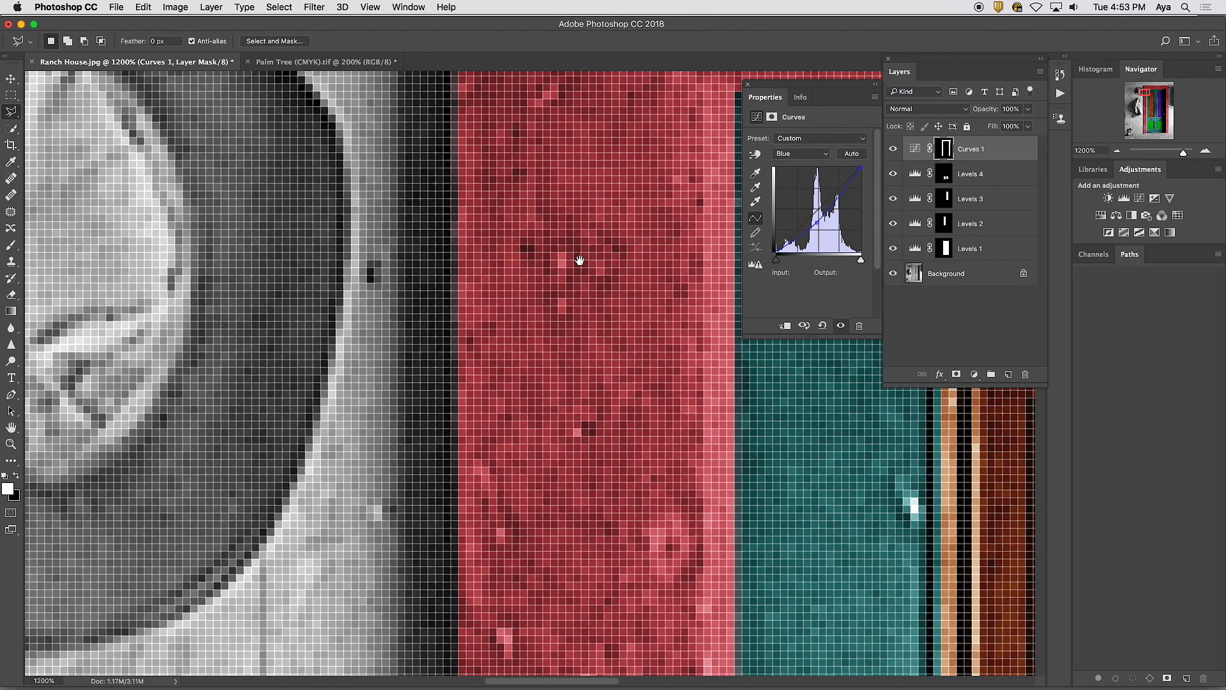
pyautogui.moveTo(579, 259); pyautogui.dragTo(563, 350)
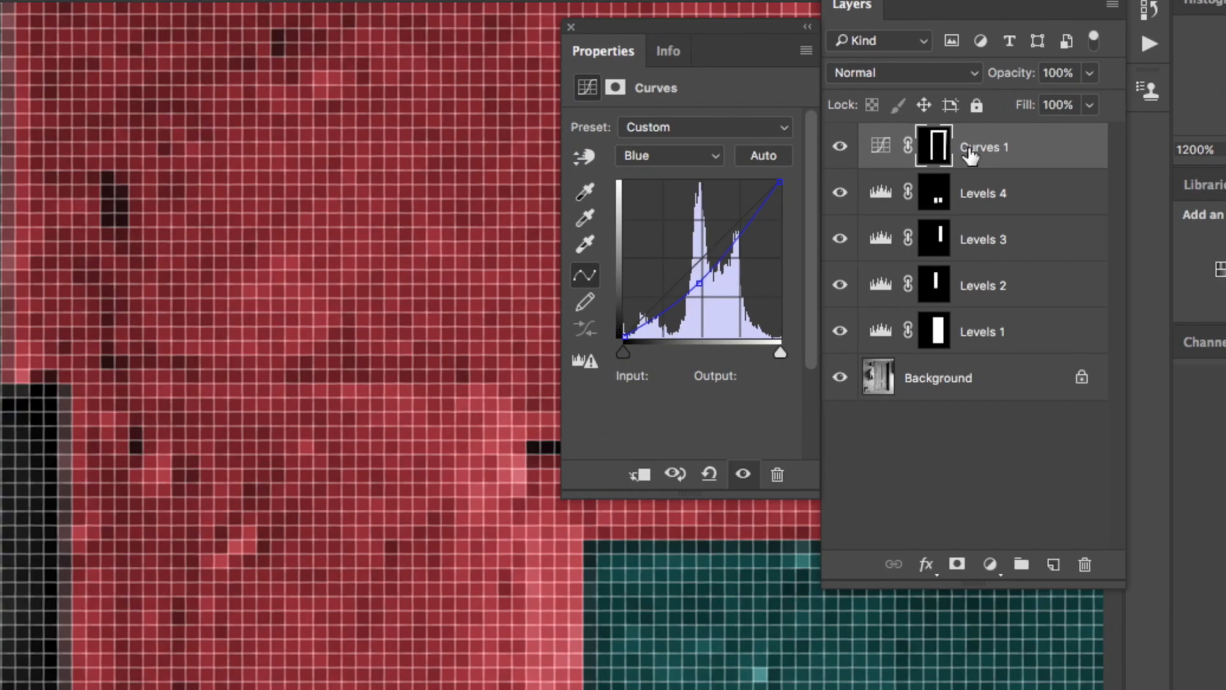
# Rename the Curves 1 adjustment layer as "door frame".
pyautogui.doubleClick(966, 150)
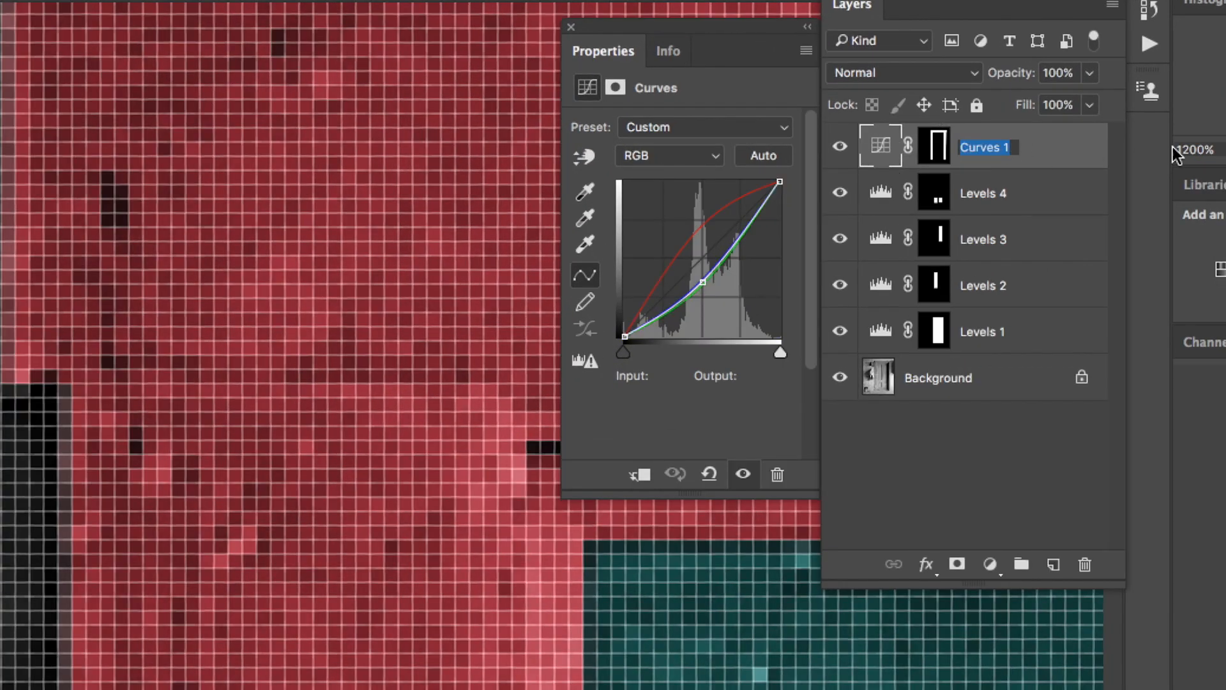
pyautogui.write('door f')
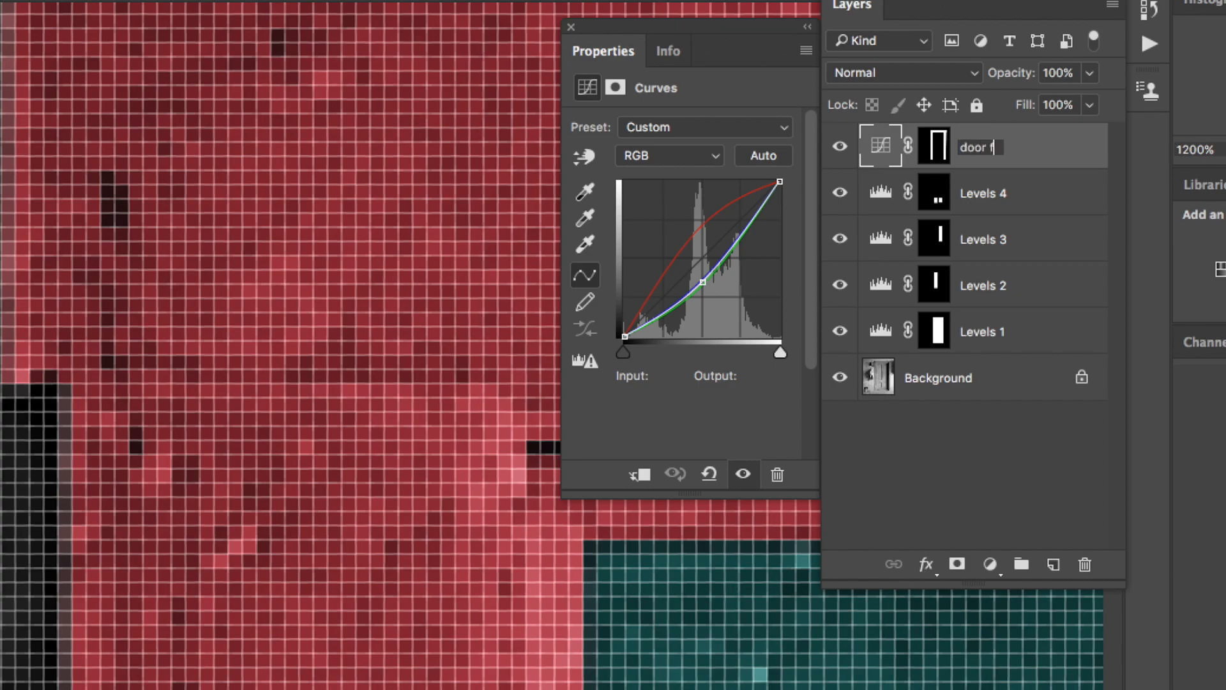
pyautogui.write('rame')
pyautogui.click(1053, 158)
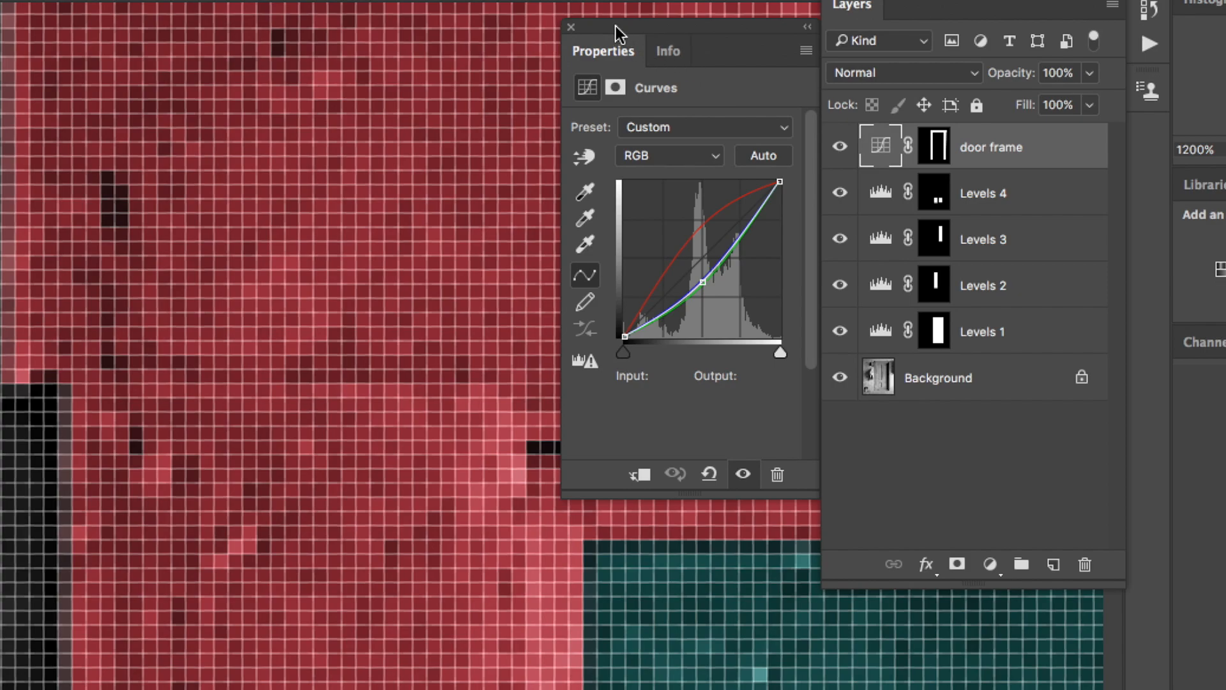
# Target the layer mask of the door frame layer and activate the Brush tool for editing it.
pyautogui.click(937, 147)
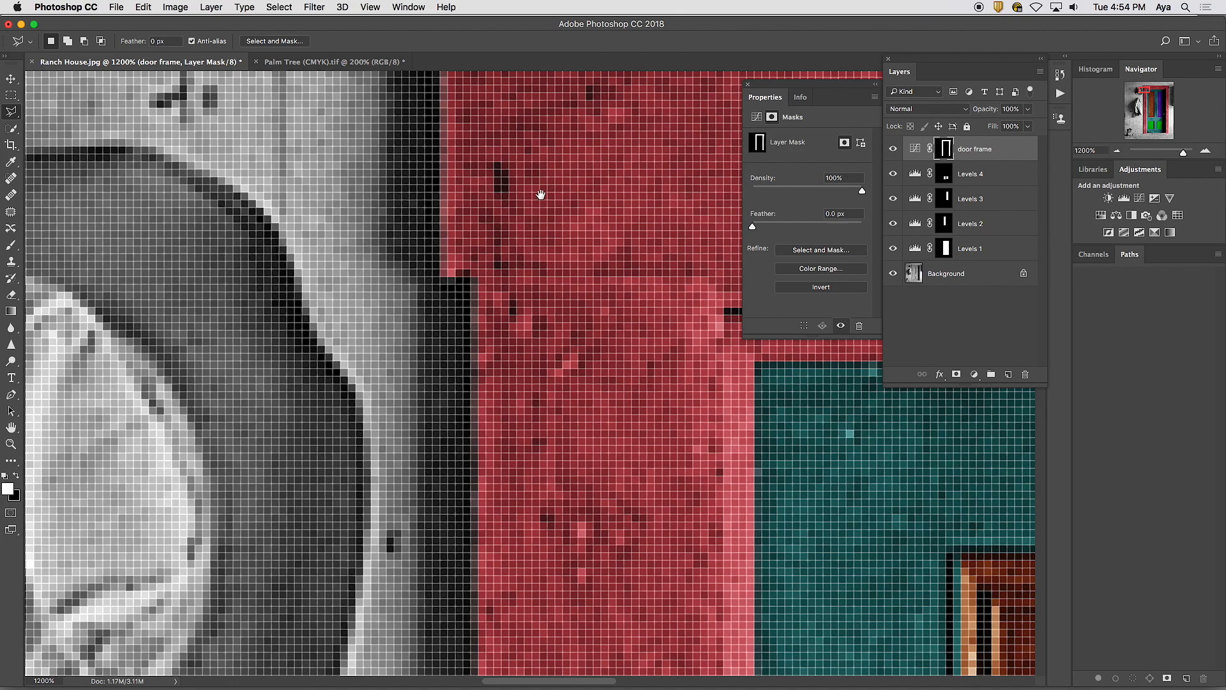
pyautogui.moveTo(526, 265); pyautogui.dragTo(569, 154)
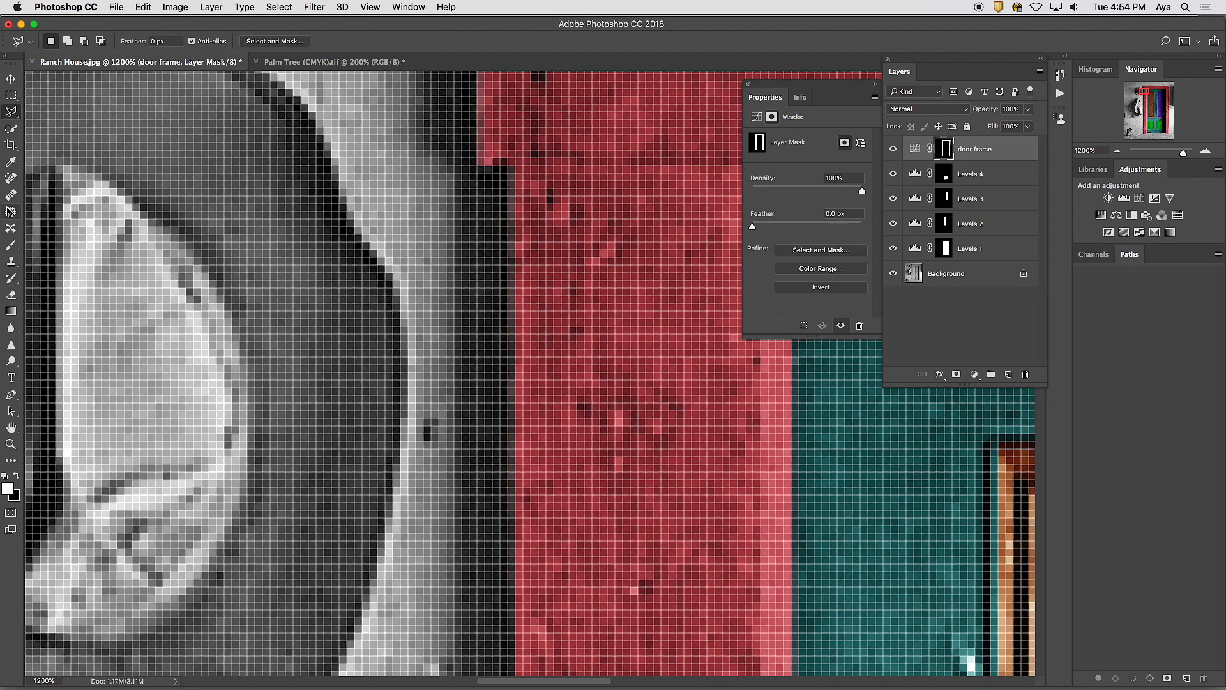
pyautogui.click(10, 247)
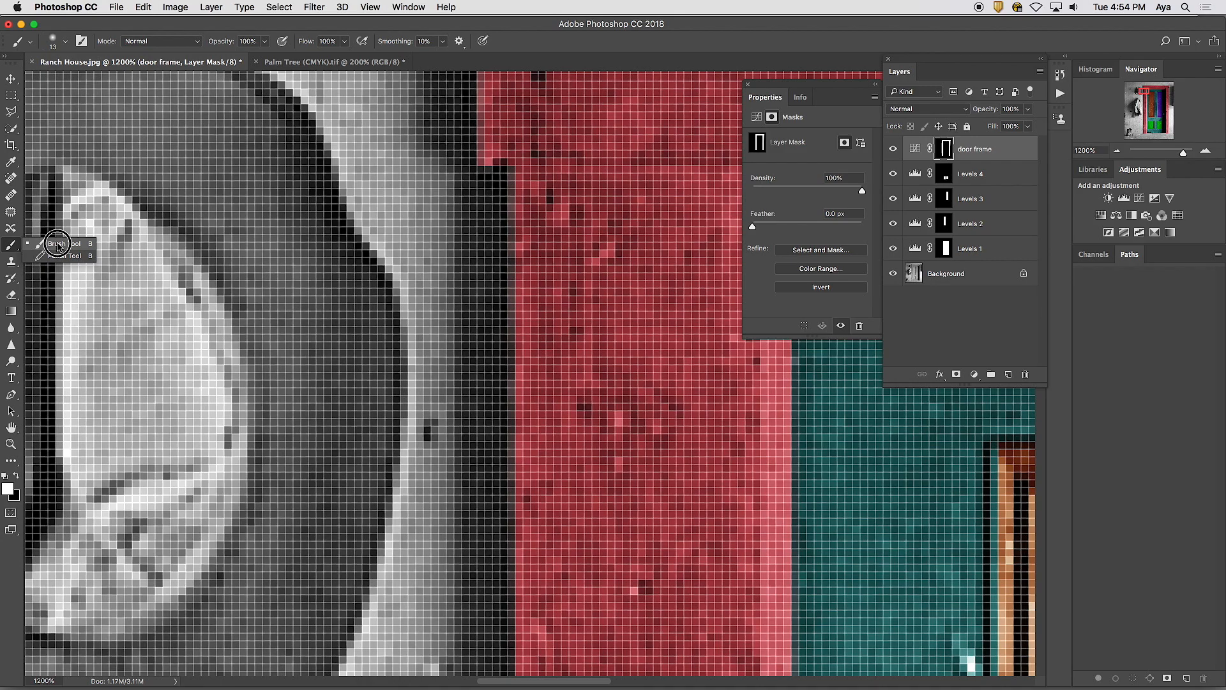
pyautogui.click(58, 245)
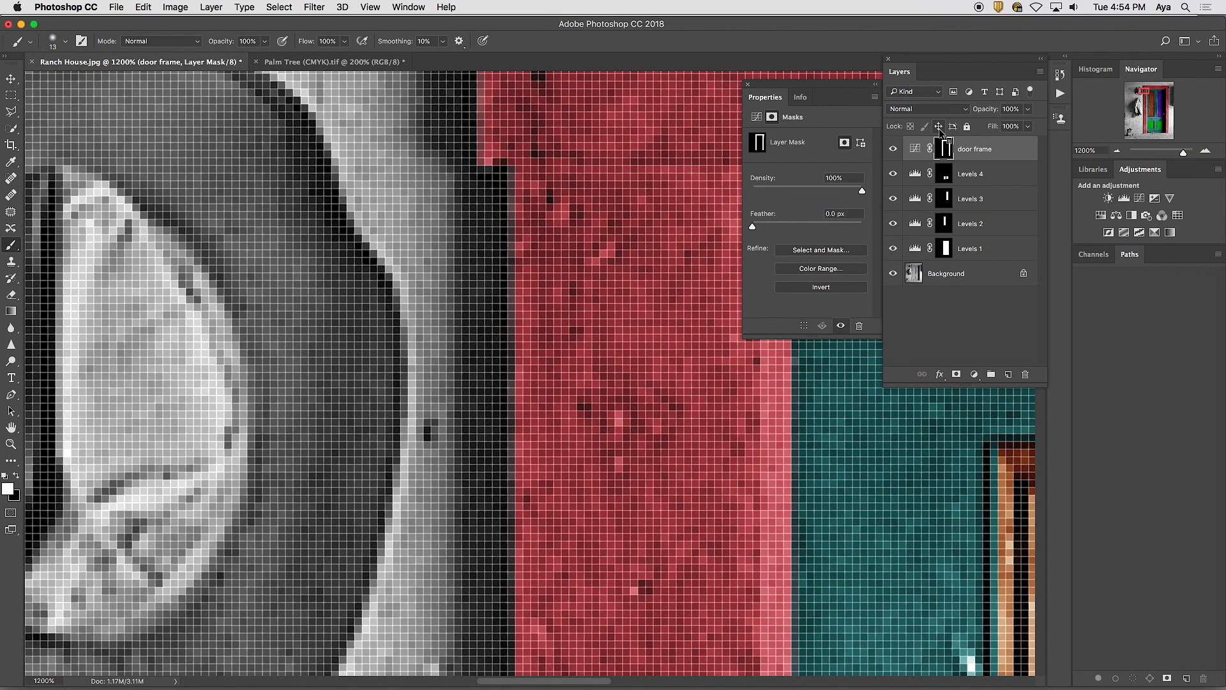
# At 800%, paint a looping white stroke on the mask from the frame onto the wall above the hat, and paint it out in black.
pyautogui.press('super+minus')
pyautogui.press('super+minus')
pyautogui.press('super+minus')
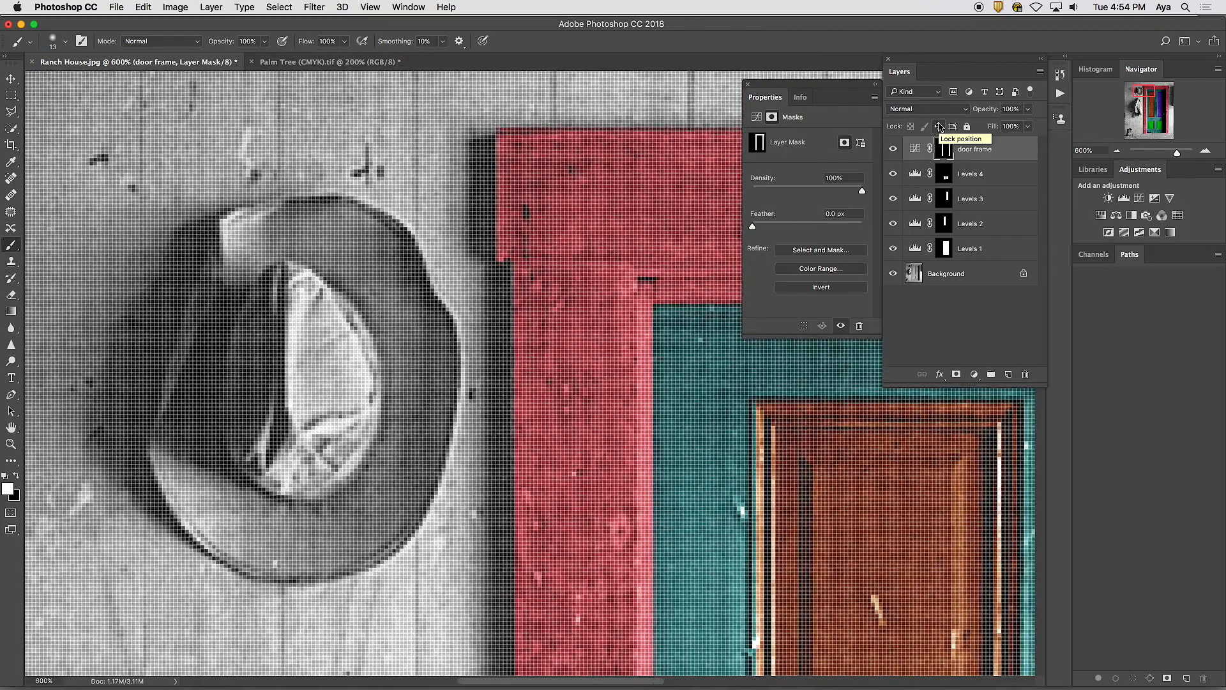
pyautogui.press('super+minus')
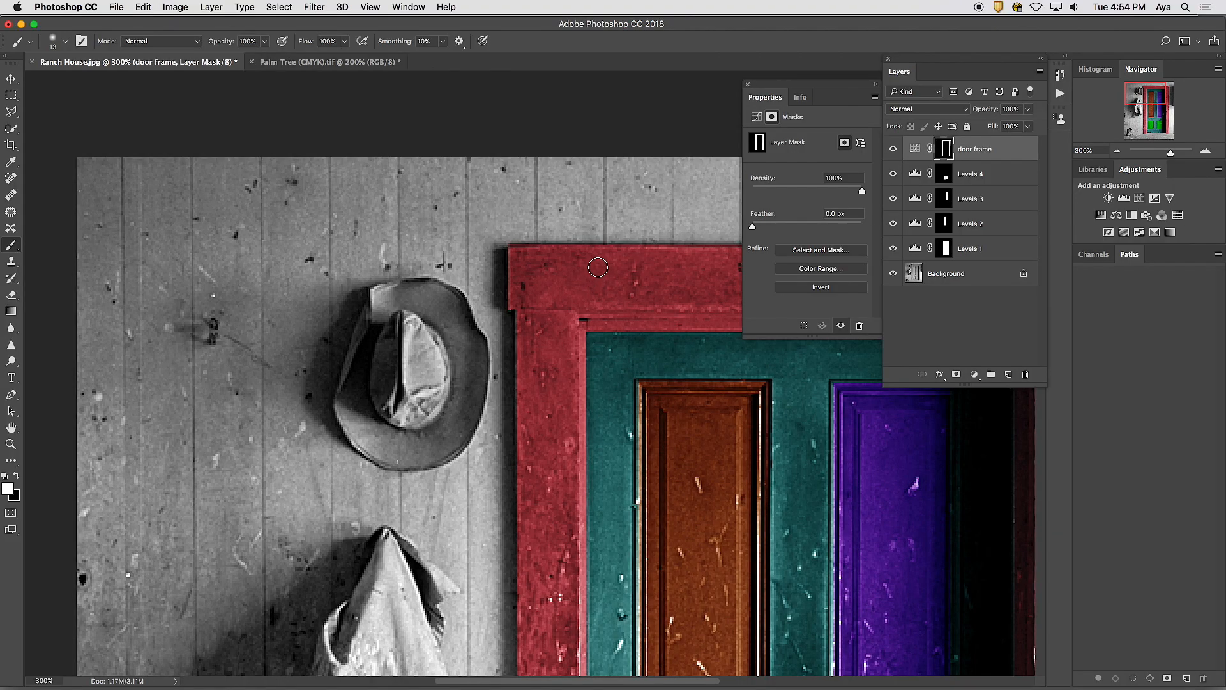
pyautogui.press('super+plus')
pyautogui.press('super+plus')
pyautogui.press('super+plus')
pyautogui.press('super+plus')
pyautogui.press('super+plus')
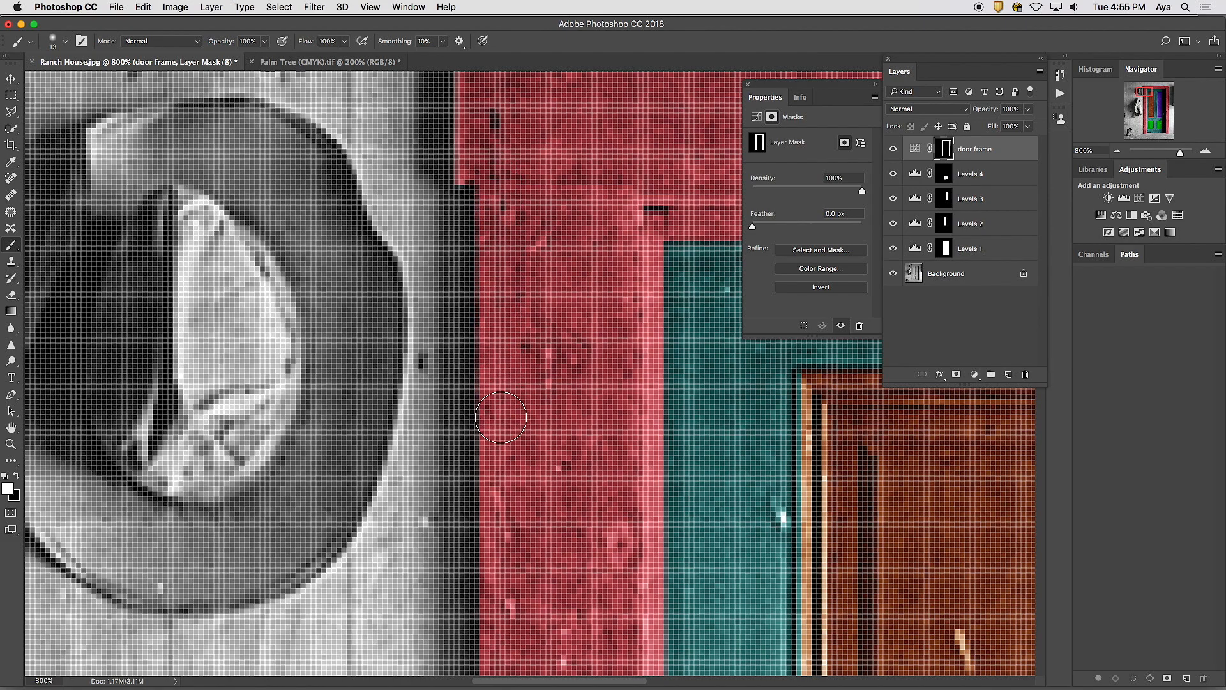
pyautogui.scroll(5, 539, 156)
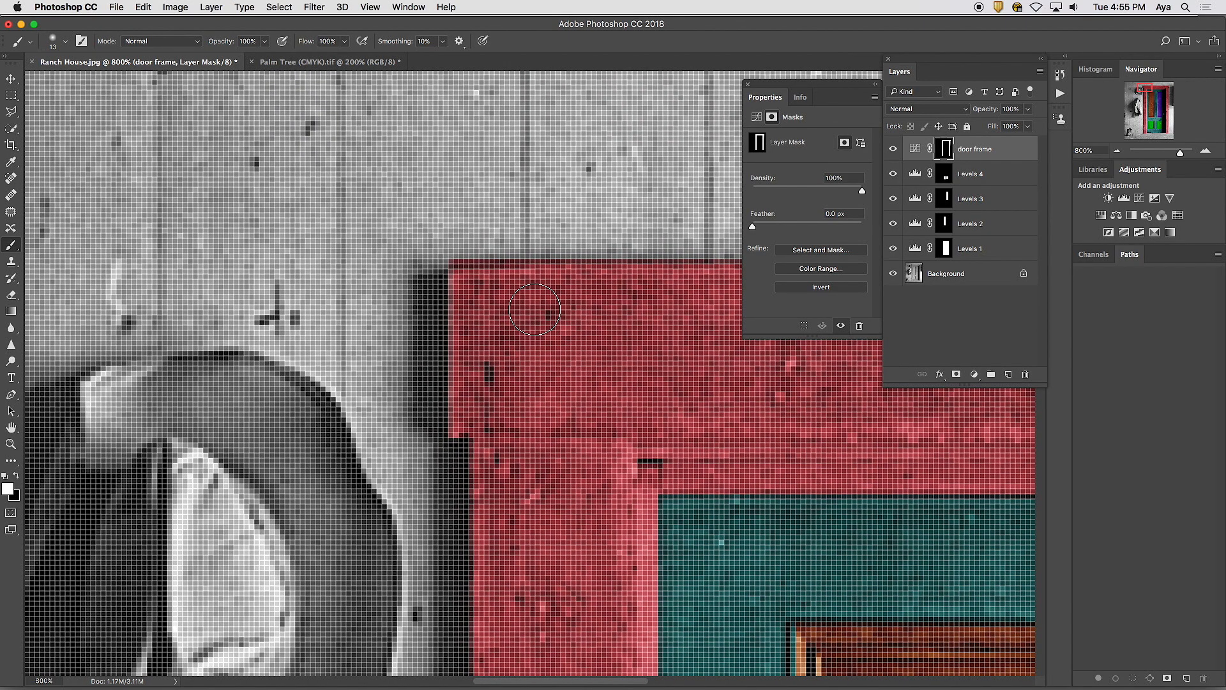
pyautogui.moveTo(535, 309)
pyautogui.mouseDown()
pyautogui.moveTo(537, 265)
pyautogui.moveTo(477, 157)
pyautogui.moveTo(360, 137)
pyautogui.moveTo(281, 225)
pyautogui.moveTo(313, 279)
pyautogui.moveTo(359, 240)
pyautogui.moveTo(295, 179)
pyautogui.moveTo(205, 189)
pyautogui.moveTo(165, 216)
pyautogui.mouseUp()
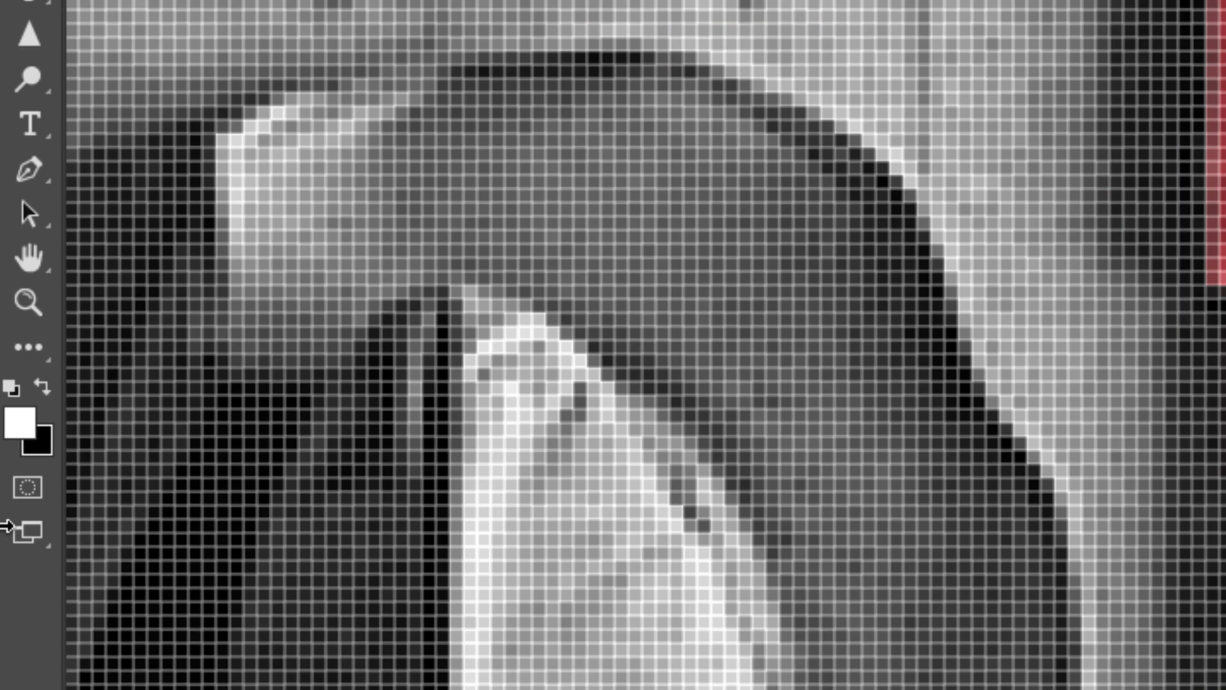
pyautogui.click(41, 387)
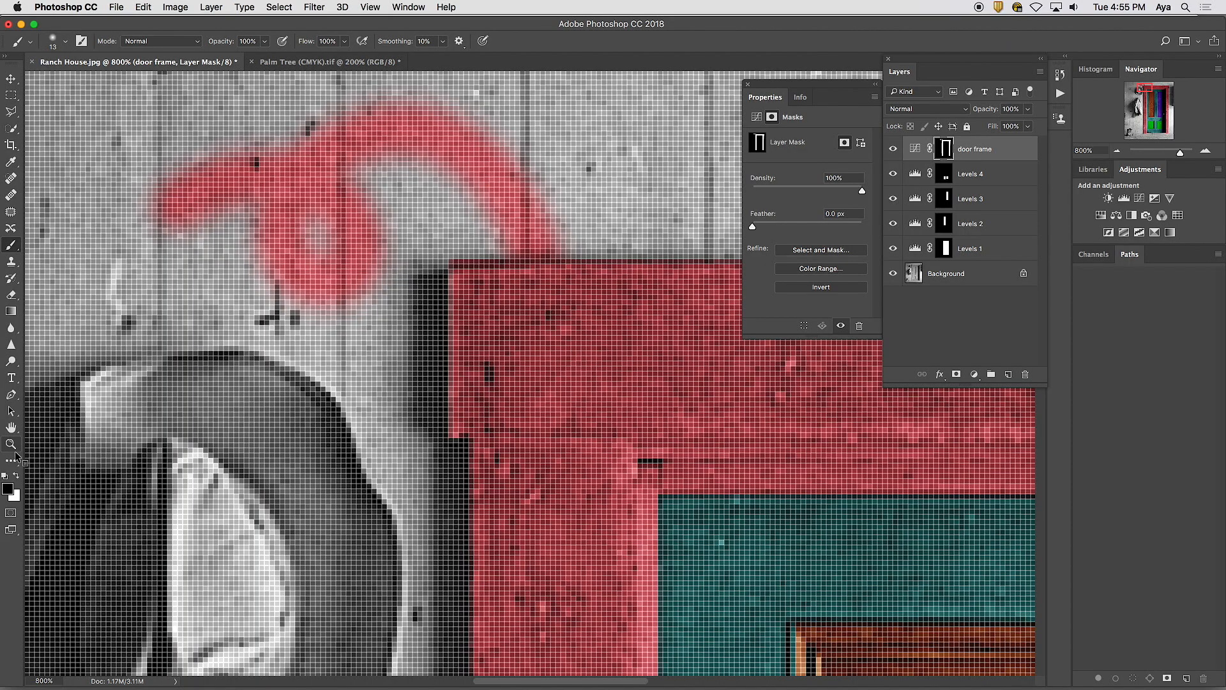
pyautogui.moveTo(182, 186)
pyautogui.mouseDown()
pyautogui.moveTo(150, 215)
pyautogui.moveTo(209, 194)
pyautogui.moveTo(157, 213)
pyautogui.moveTo(233, 143)
pyautogui.moveTo(184, 217)
pyautogui.moveTo(271, 146)
pyautogui.moveTo(254, 234)
pyautogui.moveTo(247, 170)
pyautogui.moveTo(285, 173)
pyautogui.moveTo(291, 242)
pyautogui.moveTo(254, 274)
pyautogui.moveTo(289, 230)
pyautogui.moveTo(346, 263)
pyautogui.moveTo(325, 299)
pyautogui.moveTo(344, 273)
pyautogui.moveTo(372, 277)
pyautogui.moveTo(353, 323)
pyautogui.moveTo(343, 265)
pyautogui.moveTo(362, 209)
pyautogui.moveTo(389, 197)
pyautogui.moveTo(341, 204)
pyautogui.moveTo(301, 172)
pyautogui.moveTo(347, 155)
pyautogui.moveTo(364, 180)
pyautogui.moveTo(308, 167)
pyautogui.moveTo(316, 129)
pyautogui.moveTo(399, 143)
pyautogui.moveTo(396, 183)
pyautogui.moveTo(375, 119)
pyautogui.moveTo(411, 95)
pyautogui.moveTo(429, 157)
pyautogui.moveTo(441, 125)
pyautogui.moveTo(513, 188)
pyautogui.moveTo(454, 174)
pyautogui.moveTo(530, 156)
pyautogui.moveTo(470, 138)
pyautogui.moveTo(486, 199)
pyautogui.moveTo(538, 198)
pyautogui.moveTo(460, 218)
pyautogui.moveTo(572, 228)
pyautogui.moveTo(491, 234)
pyautogui.moveTo(598, 230)
pyautogui.moveTo(483, 234)
pyautogui.mouseUp()
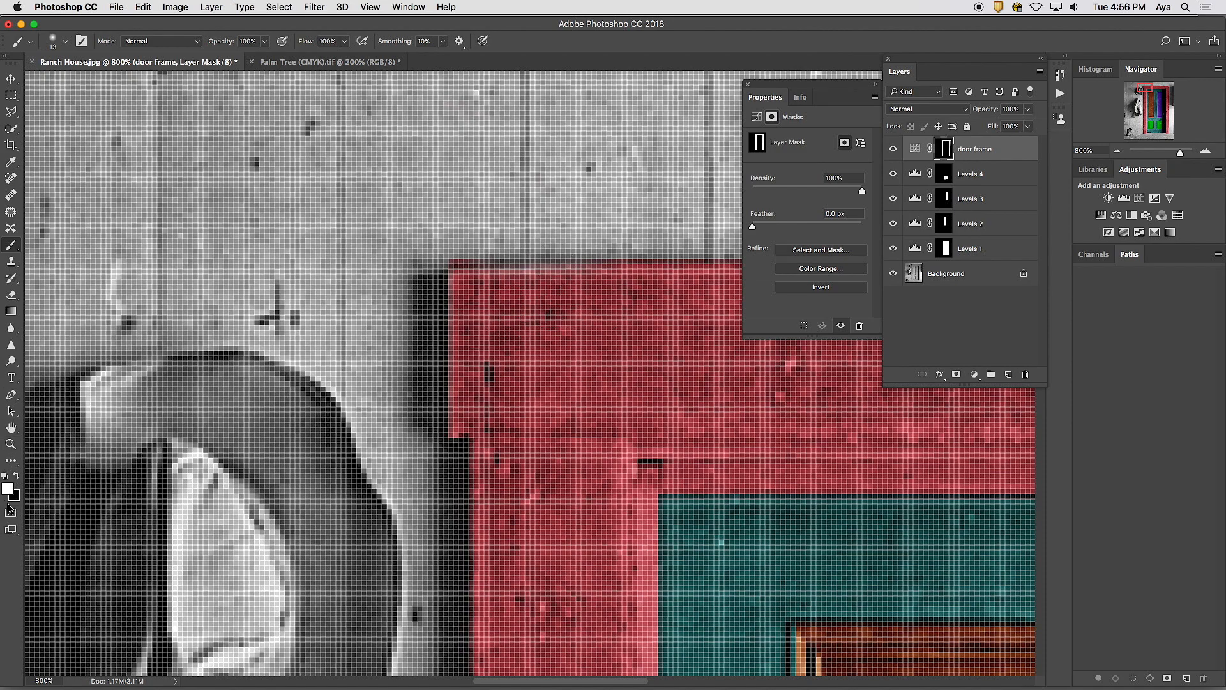
# Paint black on the door frame mask over a patch of the frame's upper rail near its left corner.
pyautogui.click(16, 478)
pyautogui.moveTo(683, 293)
pyautogui.mouseDown()
pyautogui.moveTo(618, 284)
pyautogui.moveTo(609, 306)
pyautogui.moveTo(682, 307)
pyautogui.moveTo(625, 357)
pyautogui.moveTo(552, 311)
pyautogui.moveTo(562, 273)
pyautogui.moveTo(607, 253)
pyautogui.moveTo(645, 309)
pyautogui.moveTo(611, 365)
pyautogui.mouseUp()
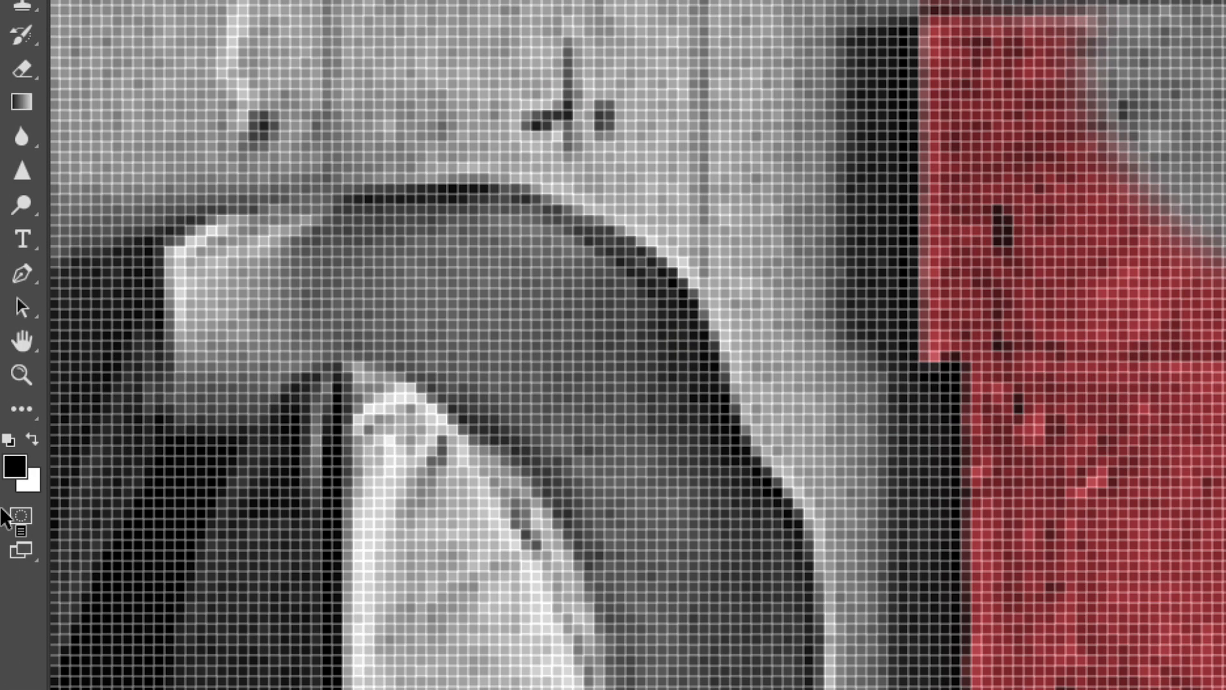
# Swap the foreground and background colors repeatedly, ending on white, and paint the grey patch of the frame's upper rail back to red.
pyautogui.click(30, 434)
pyautogui.click(29, 434)
pyautogui.click(30, 434)
pyautogui.click(29, 434)
pyautogui.click(29, 434)
pyautogui.click(29, 434)
pyautogui.press('x')
pyautogui.press('x')
pyautogui.press('x')
pyautogui.press('x')
pyautogui.press('x')
pyautogui.press('x')
pyautogui.press('x')
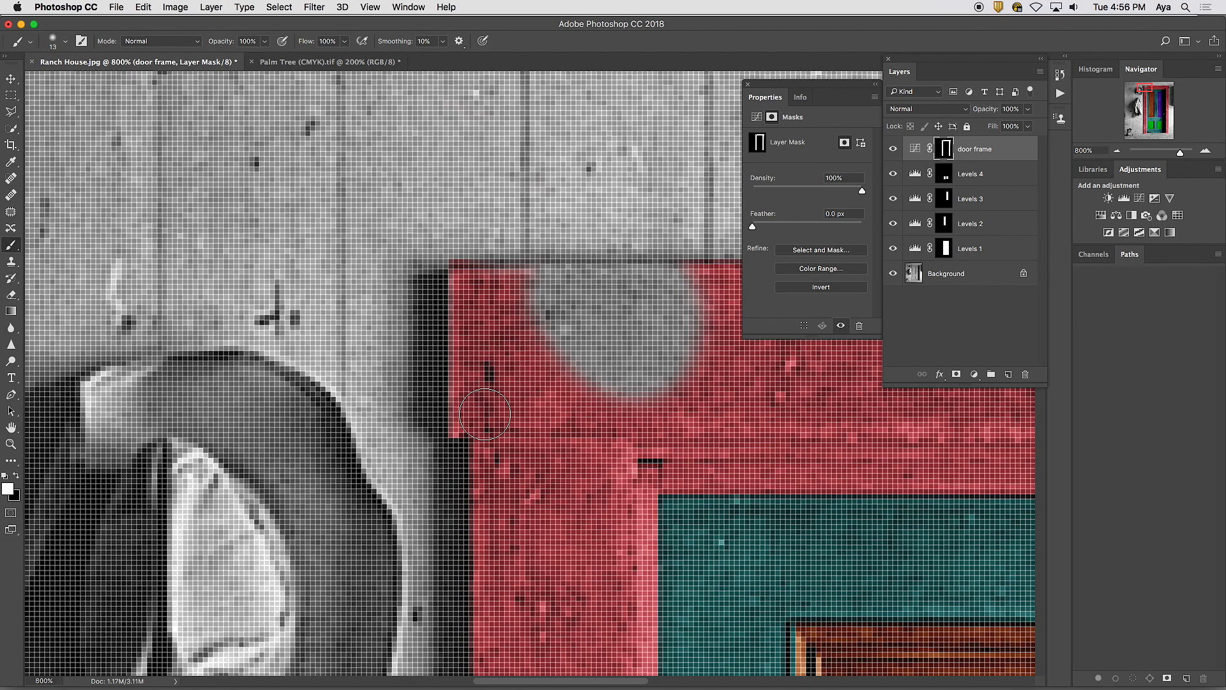
pyautogui.moveTo(663, 381)
pyautogui.mouseDown()
pyautogui.moveTo(581, 386)
pyautogui.moveTo(712, 377)
pyautogui.moveTo(714, 352)
pyautogui.moveTo(546, 345)
pyautogui.moveTo(602, 354)
pyautogui.moveTo(686, 338)
pyautogui.moveTo(701, 317)
pyautogui.moveTo(520, 300)
pyautogui.moveTo(683, 292)
pyautogui.mouseUp()
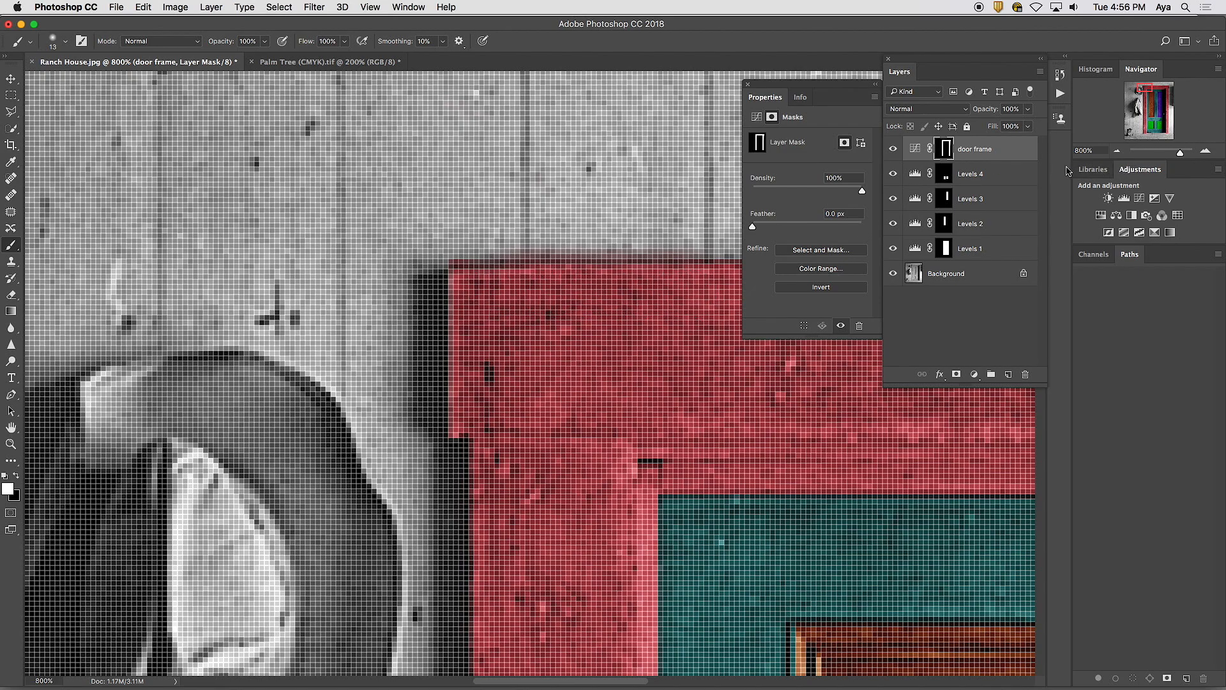
# Switch from the Brush to the Magnetic Lasso tool.
pyautogui.press('super+minus')
pyautogui.press('super+minus')
pyautogui.press('super+minus')
pyautogui.press('super+minus')
pyautogui.press('super+minus')
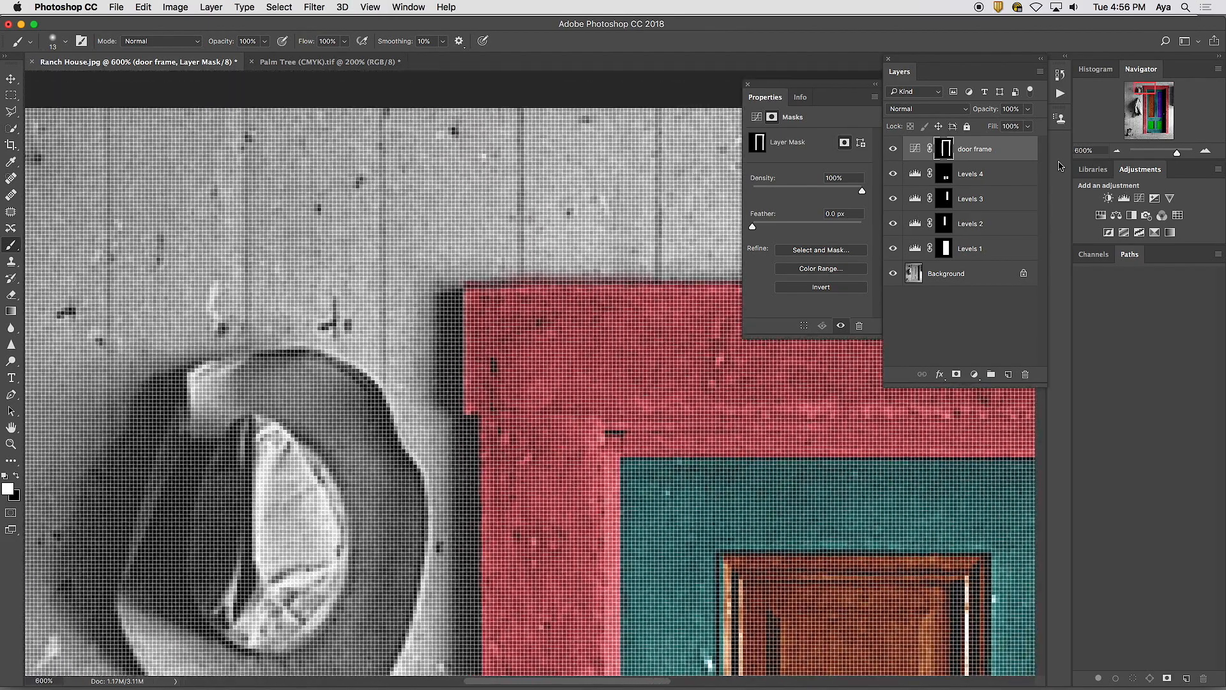
pyautogui.press('super+minus')
pyautogui.press('super+minus')
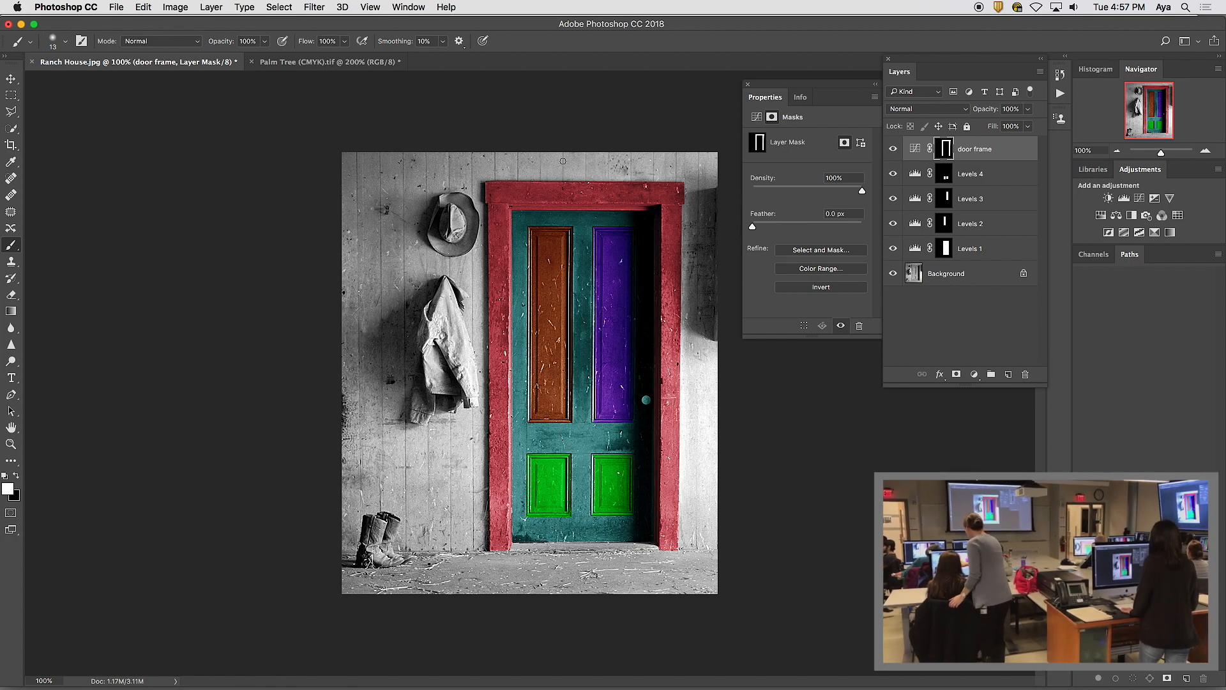
pyautogui.click(17, 113)
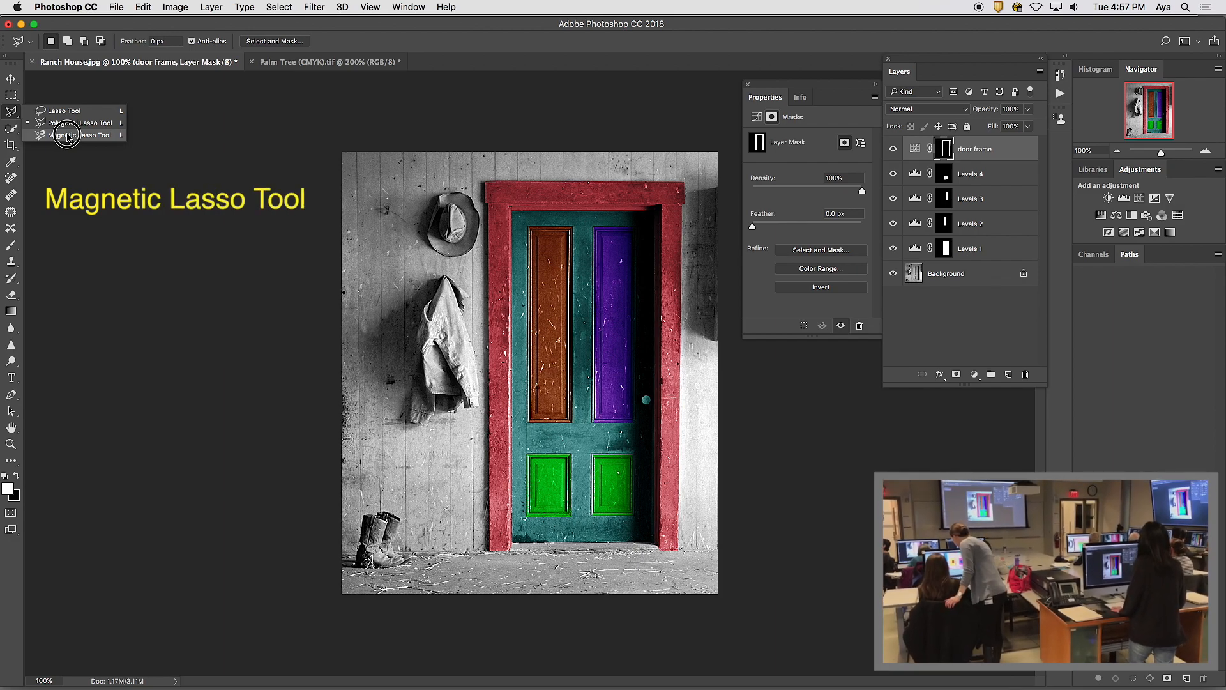
pyautogui.click(66, 136)
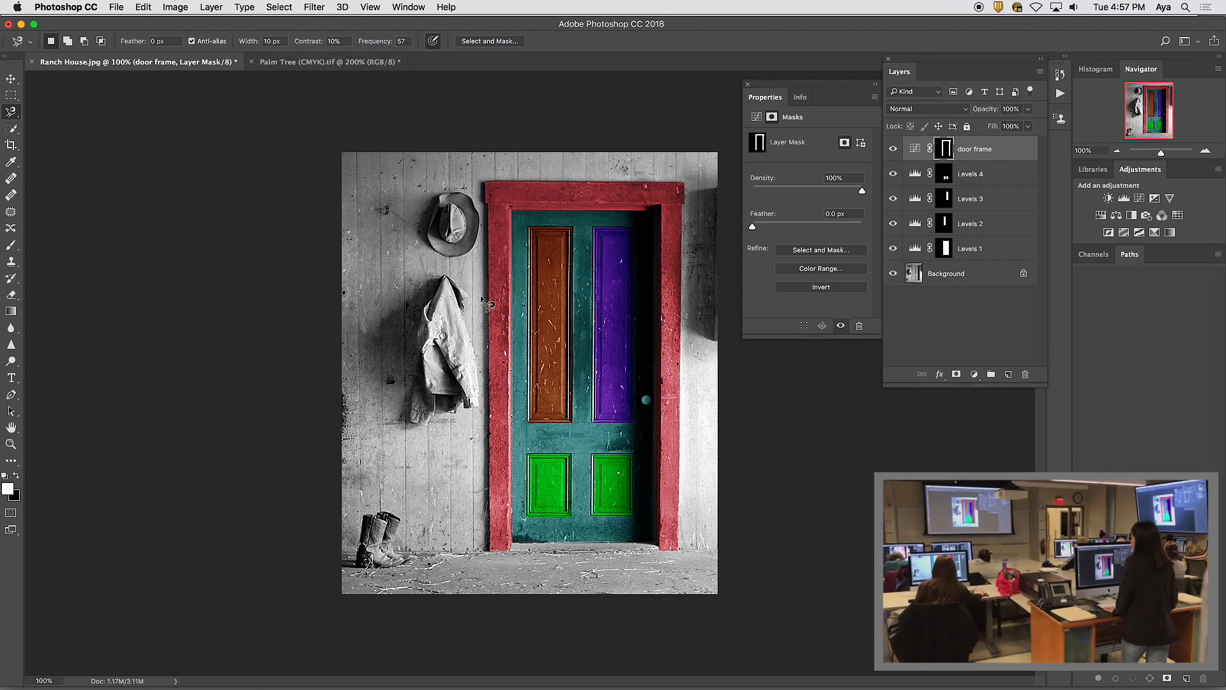
# At the hat, switch the Magnetic Lasso to its precise circular cursor and reduce its width to 3 px.
pyautogui.press('super+equal')
pyautogui.press('super+equal')
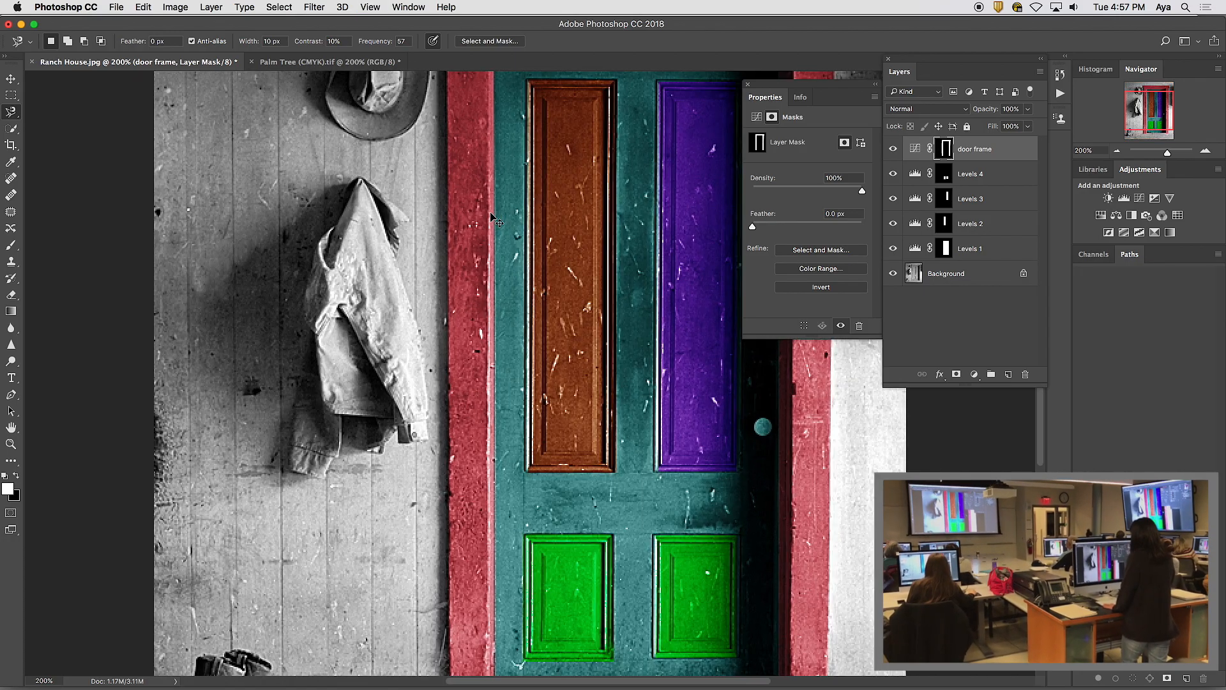
pyautogui.moveTo(420, 200); pyautogui.dragTo(521, 418)
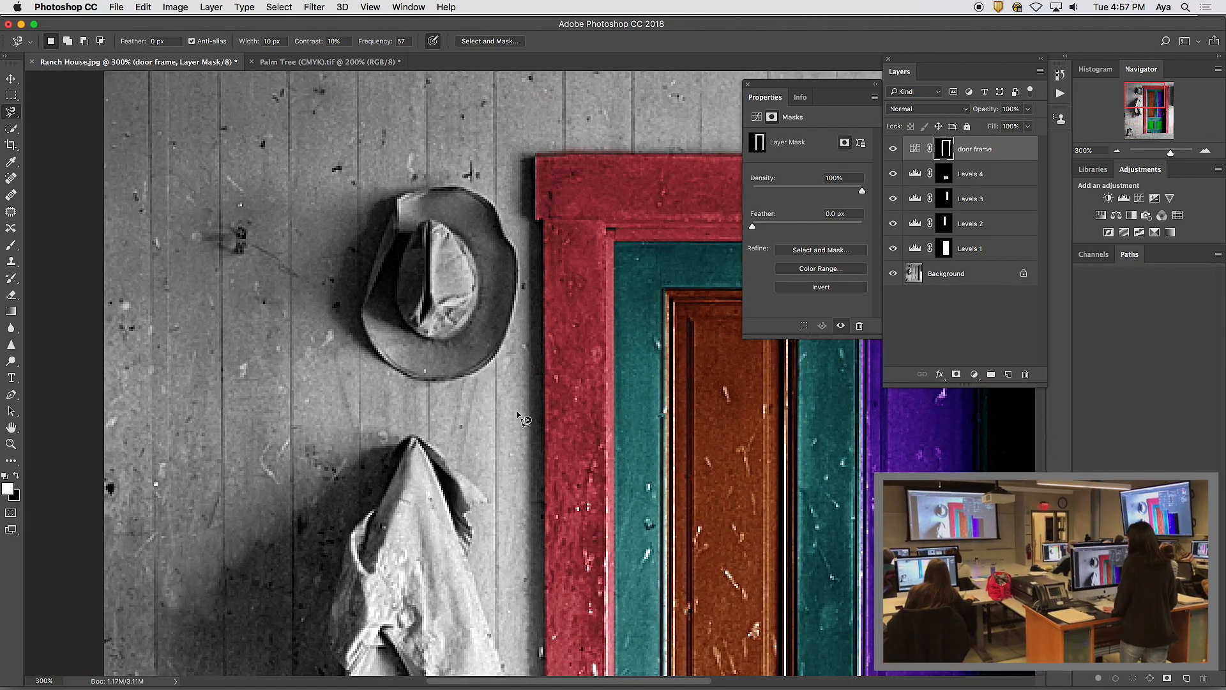
pyautogui.scroll(1, 505, 287)
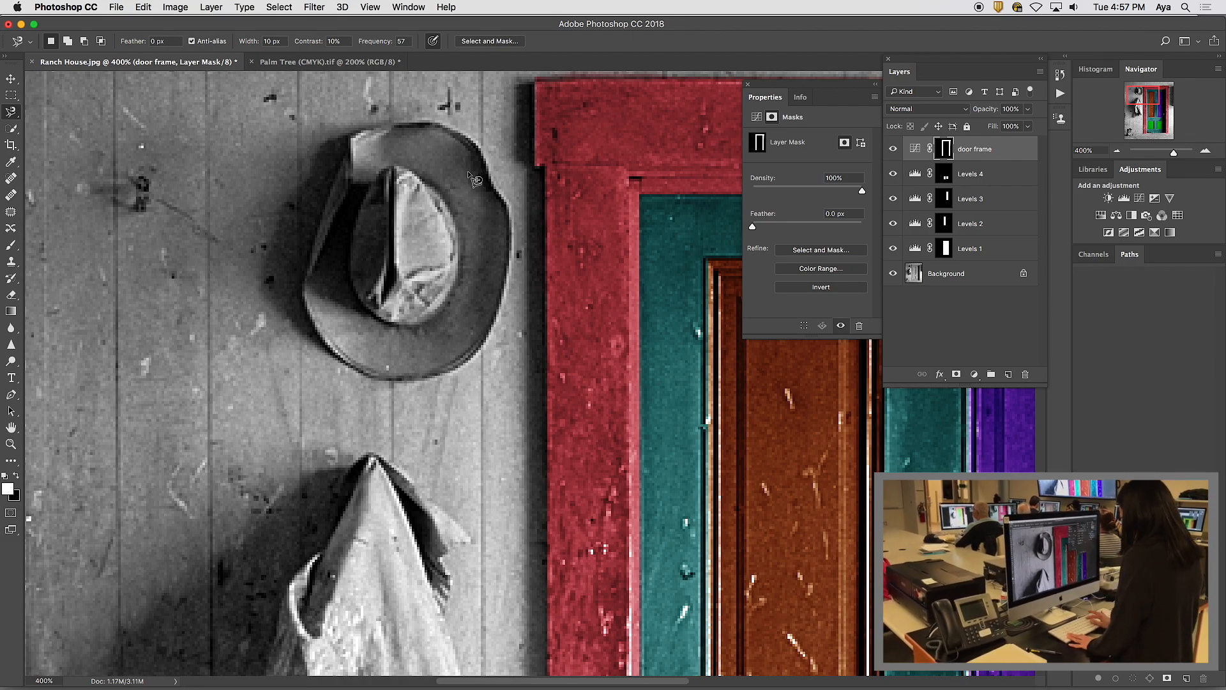
pyautogui.press('super+equal')
pyautogui.moveTo(474, 152); pyautogui.dragTo(498, 273)
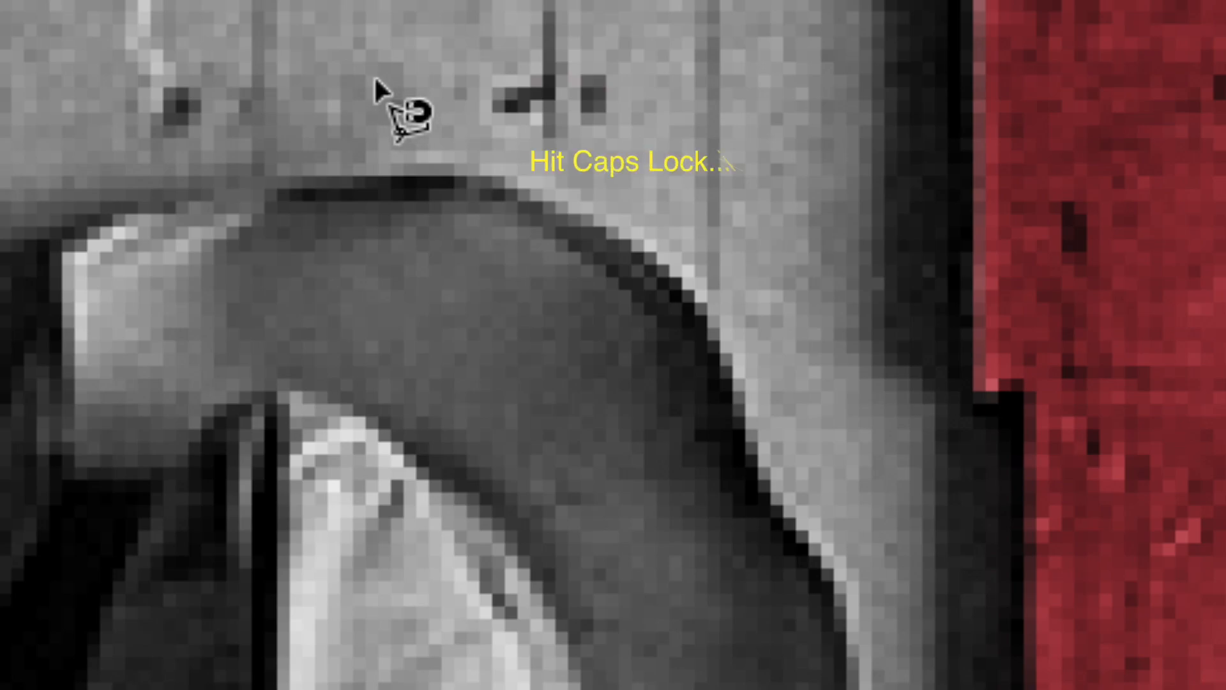
pyautogui.press('capslock')
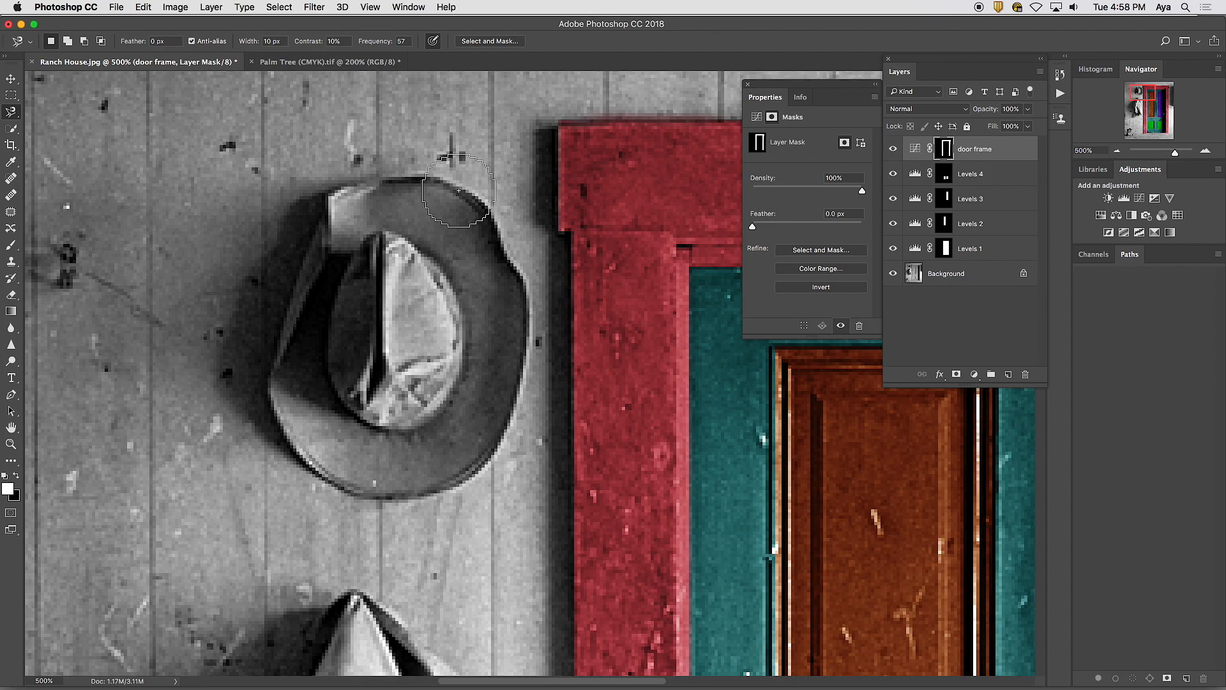
pyautogui.press('[')
pyautogui.press('[')
pyautogui.press('[')
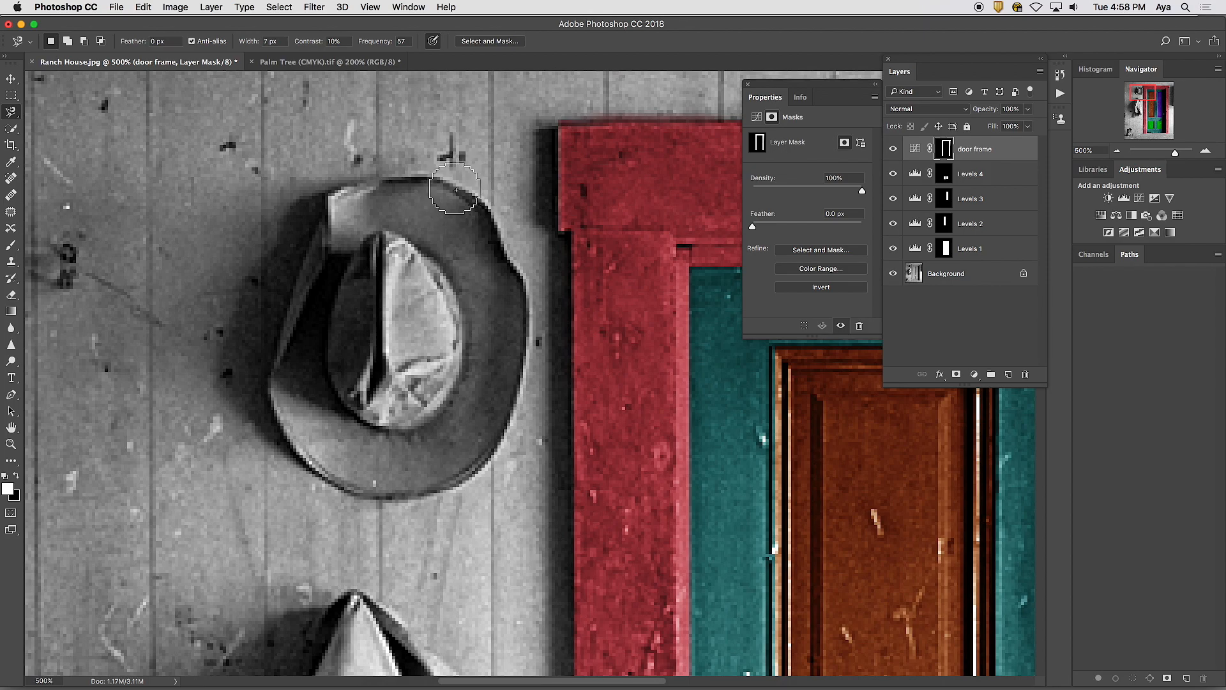
pyautogui.press('[')
pyautogui.press('[')
pyautogui.press('[')
pyautogui.press('[')
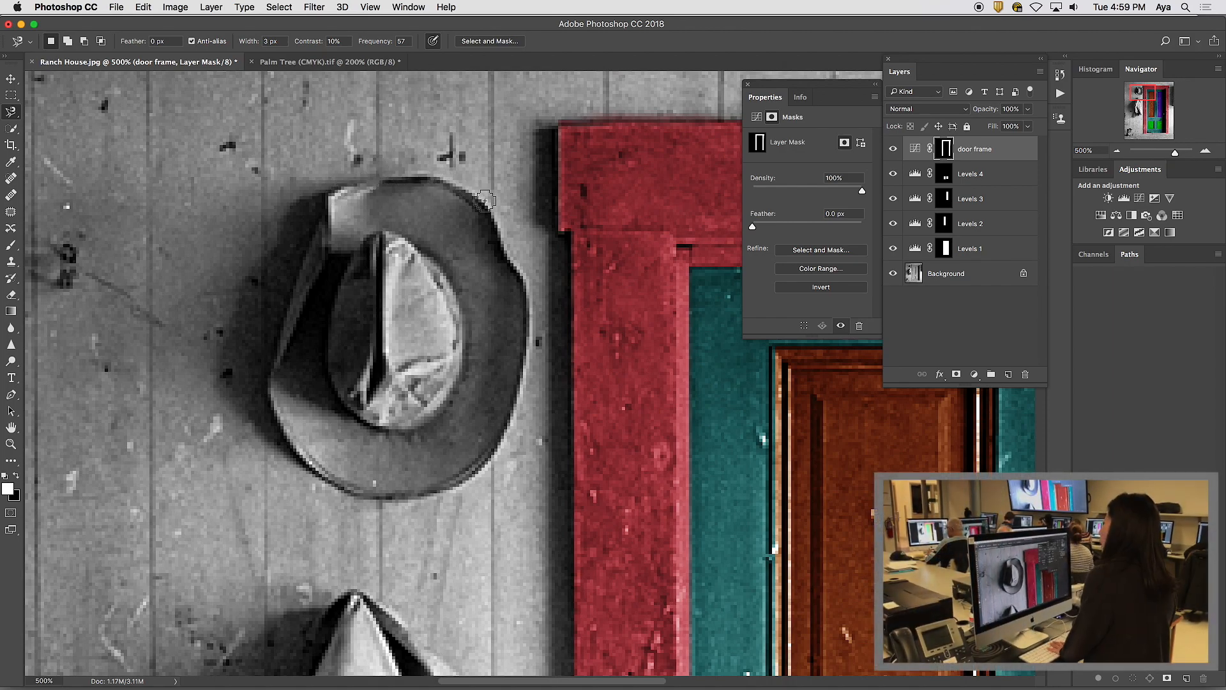
# Increase the Magnetic Lasso width to 13 px.
pyautogui.press(']')
pyautogui.press(']')
pyautogui.press(']')
pyautogui.press(']')
pyautogui.press(']')
pyautogui.press(']')
pyautogui.press(']')
pyautogui.press(']')
pyautogui.press(']')
pyautogui.press(']')
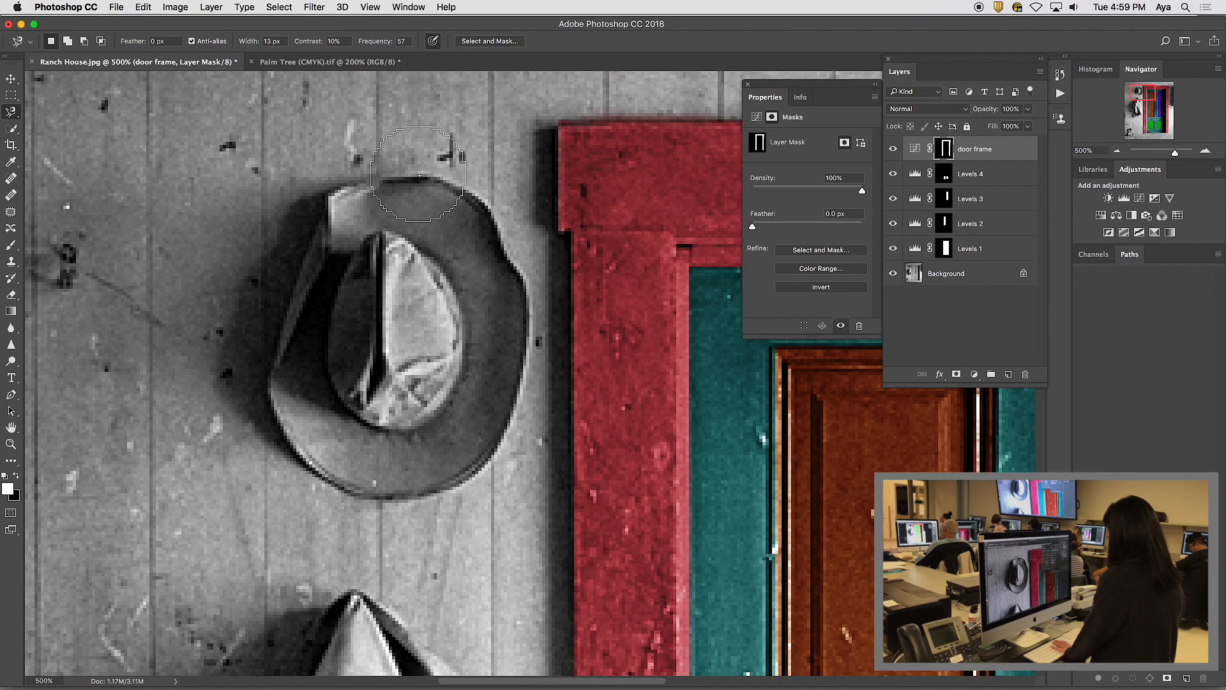
# Lower the Magnetic Lasso width back down to 3 px.
pyautogui.press('[')
pyautogui.press('[')
pyautogui.press('[')
pyautogui.press('[')
pyautogui.press('[')
pyautogui.press('[')
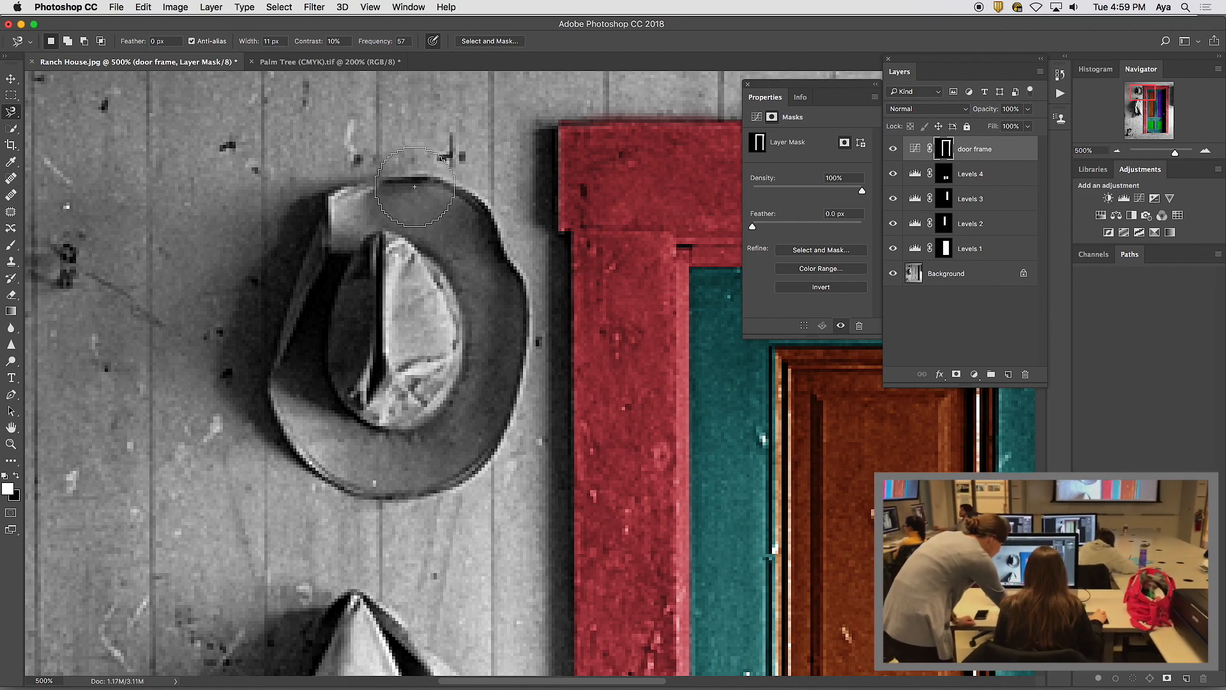
pyautogui.press('[')
pyautogui.press('[')
pyautogui.press('[')
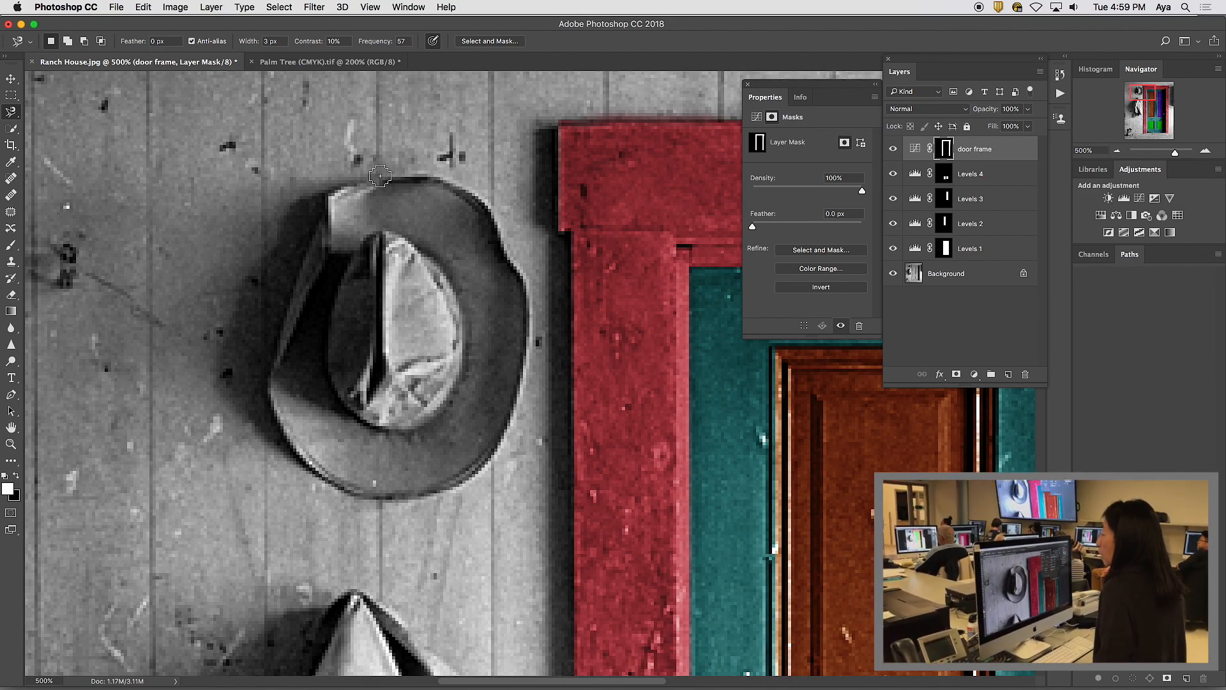
# Trace the hat's brim clockwise from its top edge with the Magnetic Lasso and delete the stray anchor points over the wall.
pyautogui.click(377, 174)
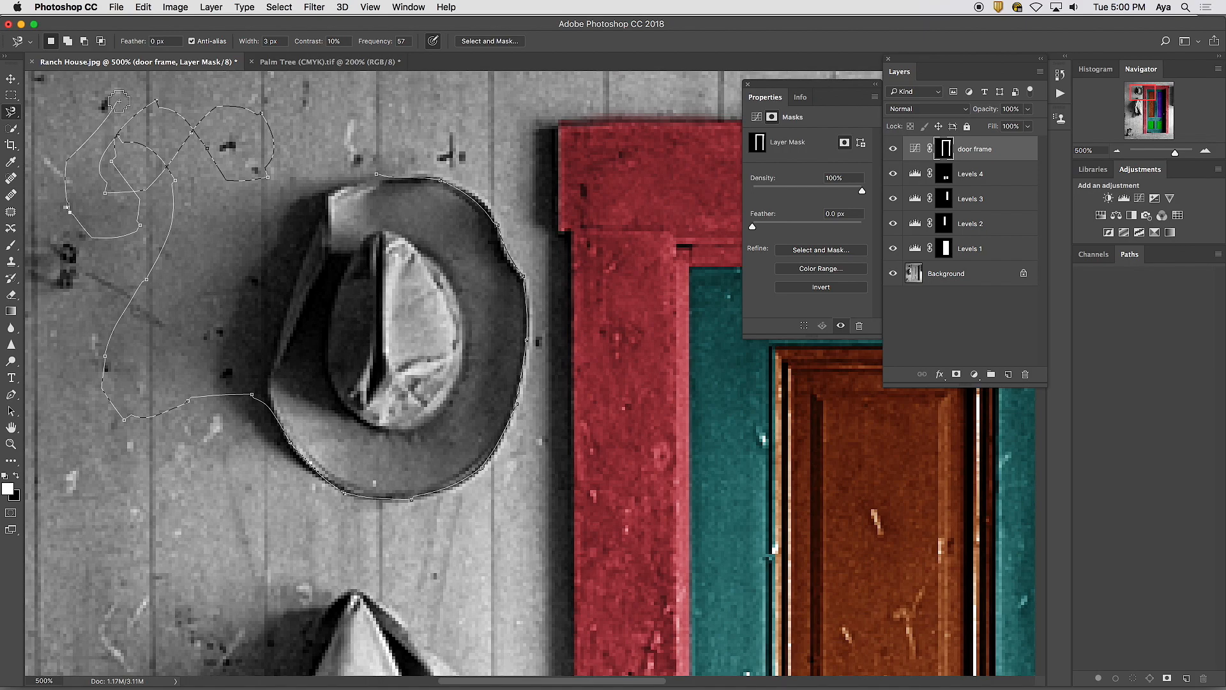
pyautogui.press('BackSpace')
pyautogui.press('BackSpace')
pyautogui.press('BackSpace')
pyautogui.press('BackSpace')
pyautogui.press('BackSpace')
pyautogui.press('BackSpace')
pyautogui.press('BackSpace')
pyautogui.press('BackSpace')
pyautogui.press('BackSpace')
pyautogui.press('BackSpace')
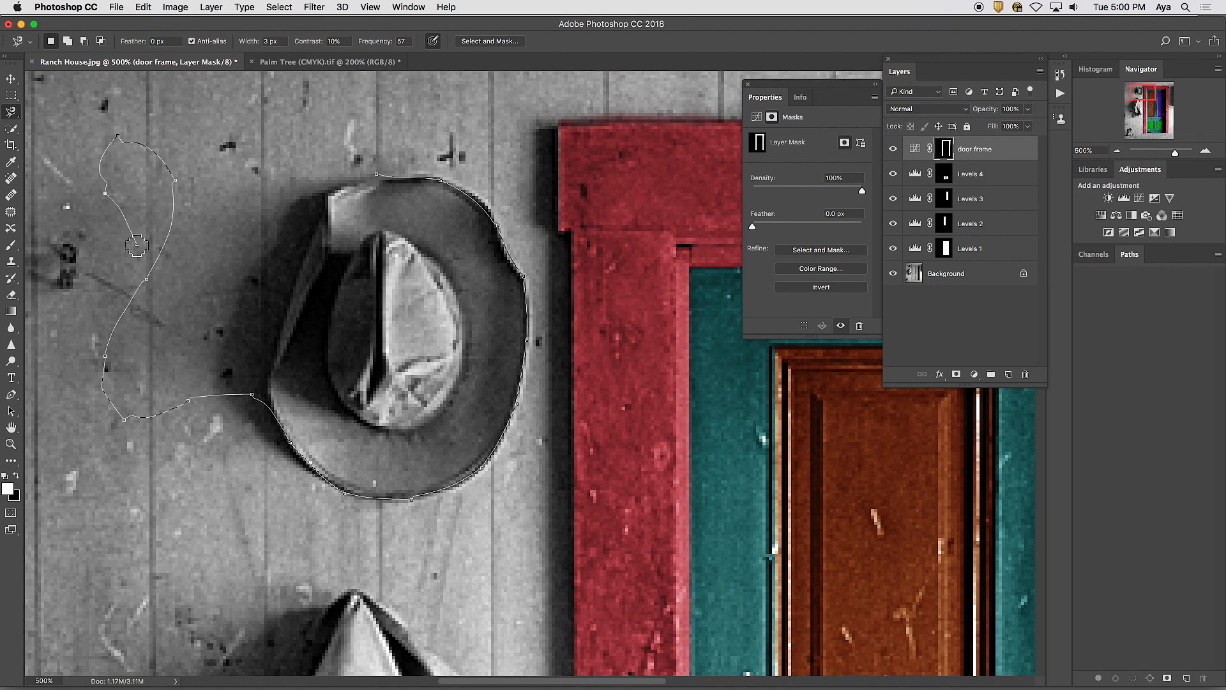
pyautogui.press('BackSpace')
pyautogui.press('BackSpace')
pyautogui.press('BackSpace')
pyautogui.press('BackSpace')
pyautogui.press('BackSpace')
pyautogui.press('BackSpace')
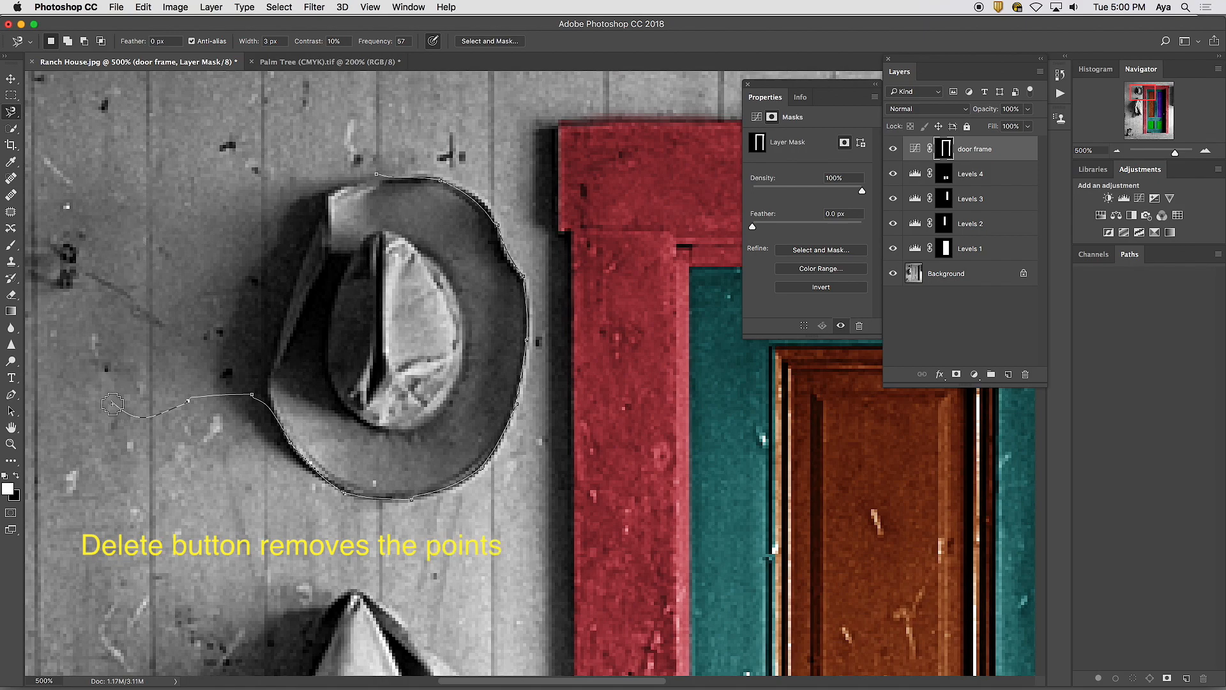
pyautogui.press('BackSpace')
pyautogui.press('BackSpace')
# Place anchor points up the hat's left brim and close the outline at the starting point to select the hat.
pyautogui.click(271, 369)
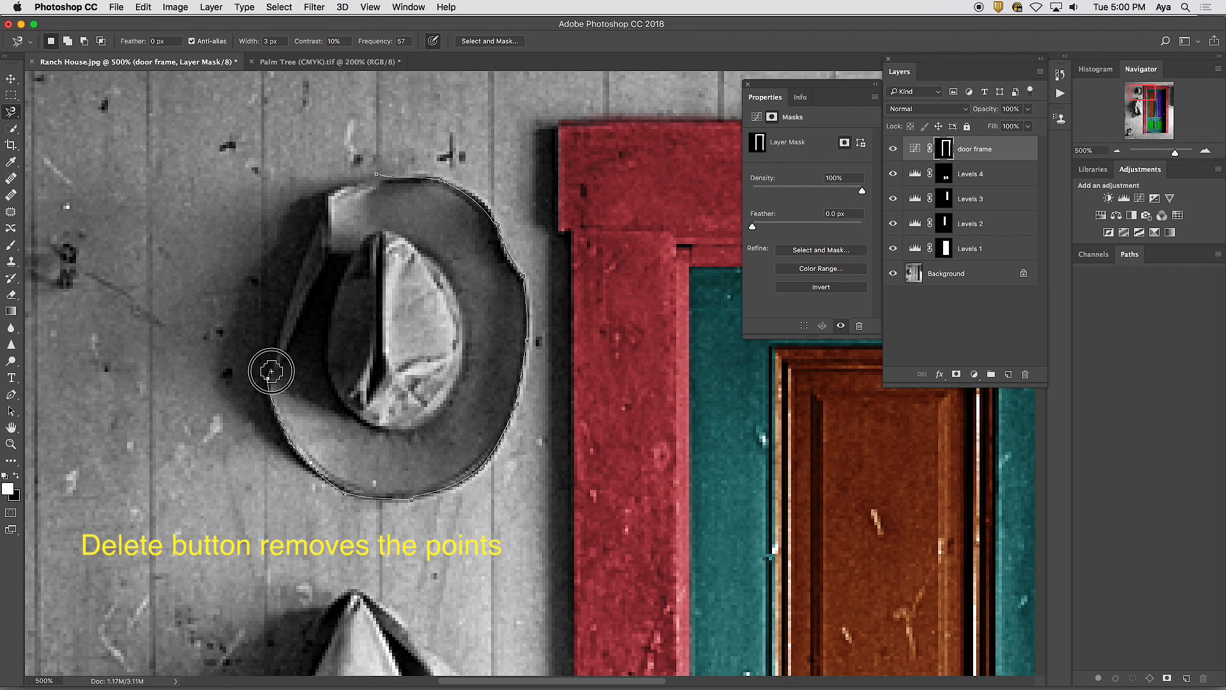
pyautogui.click(278, 345)
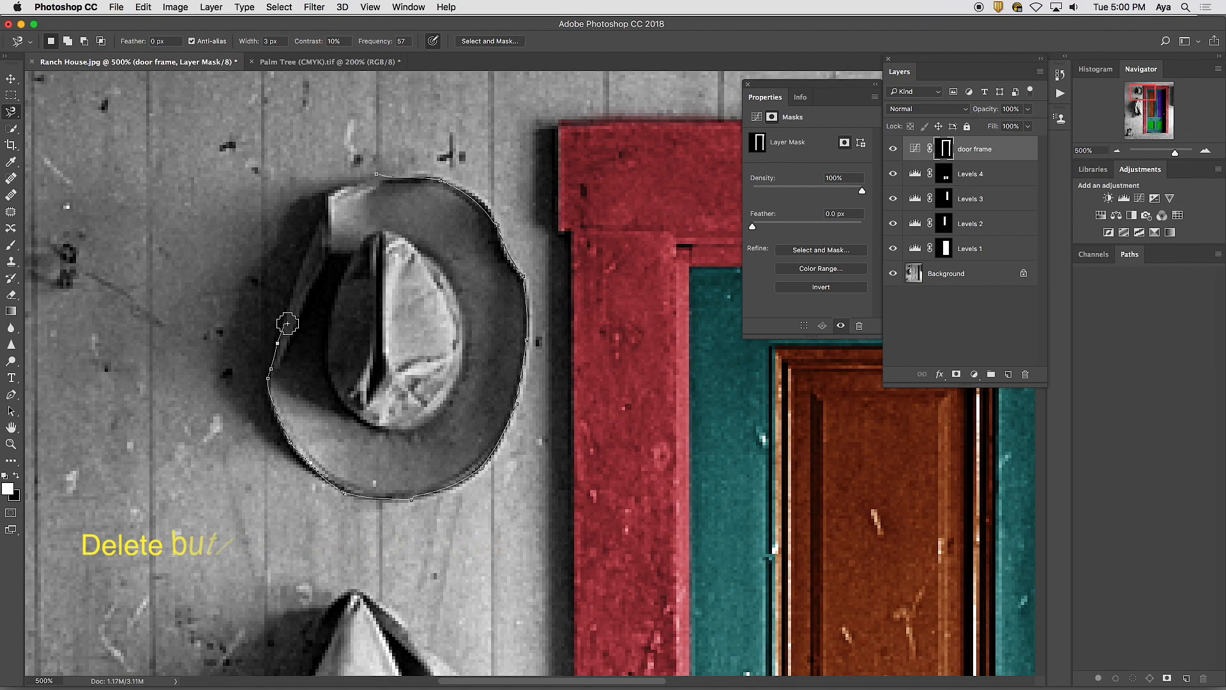
pyautogui.click(286, 308)
pyautogui.click(297, 273)
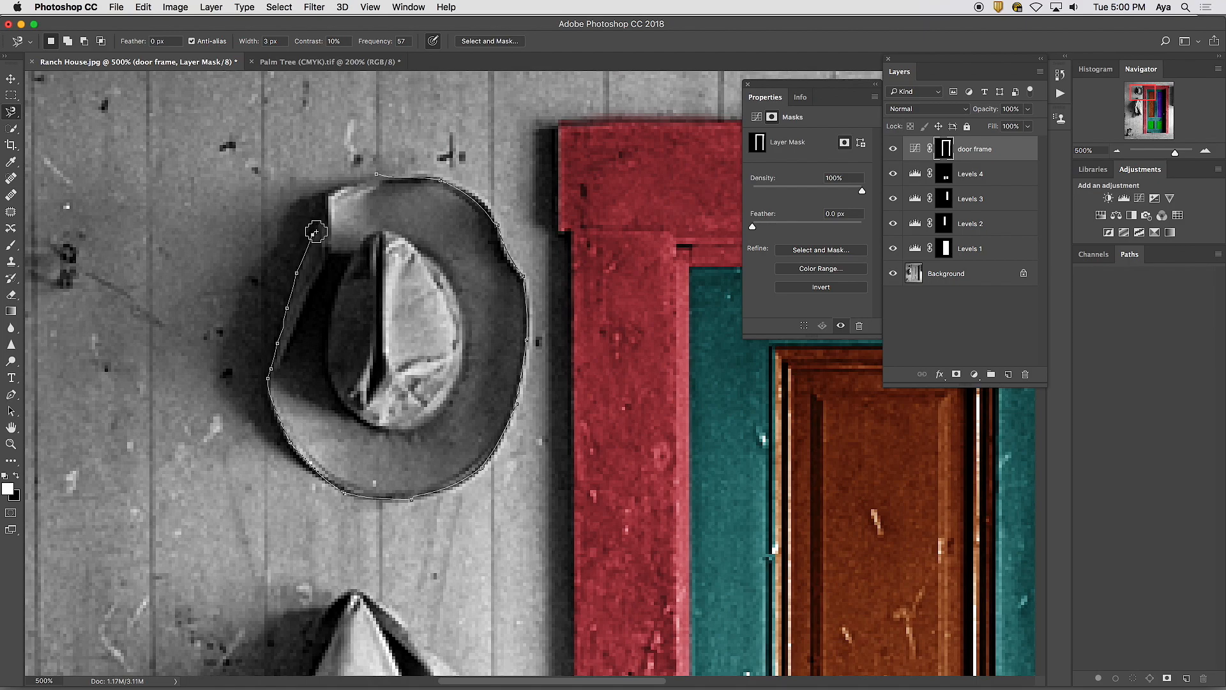
pyautogui.click(320, 219)
pyautogui.click(383, 181)
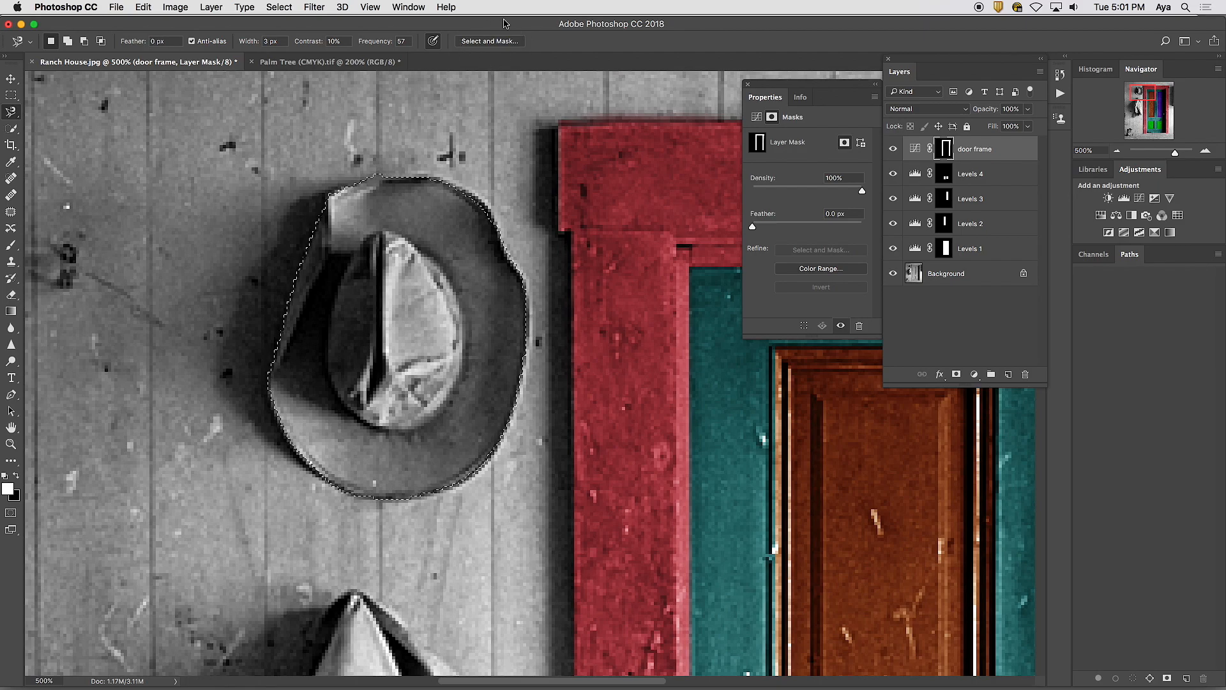
pyautogui.click(501, 43)
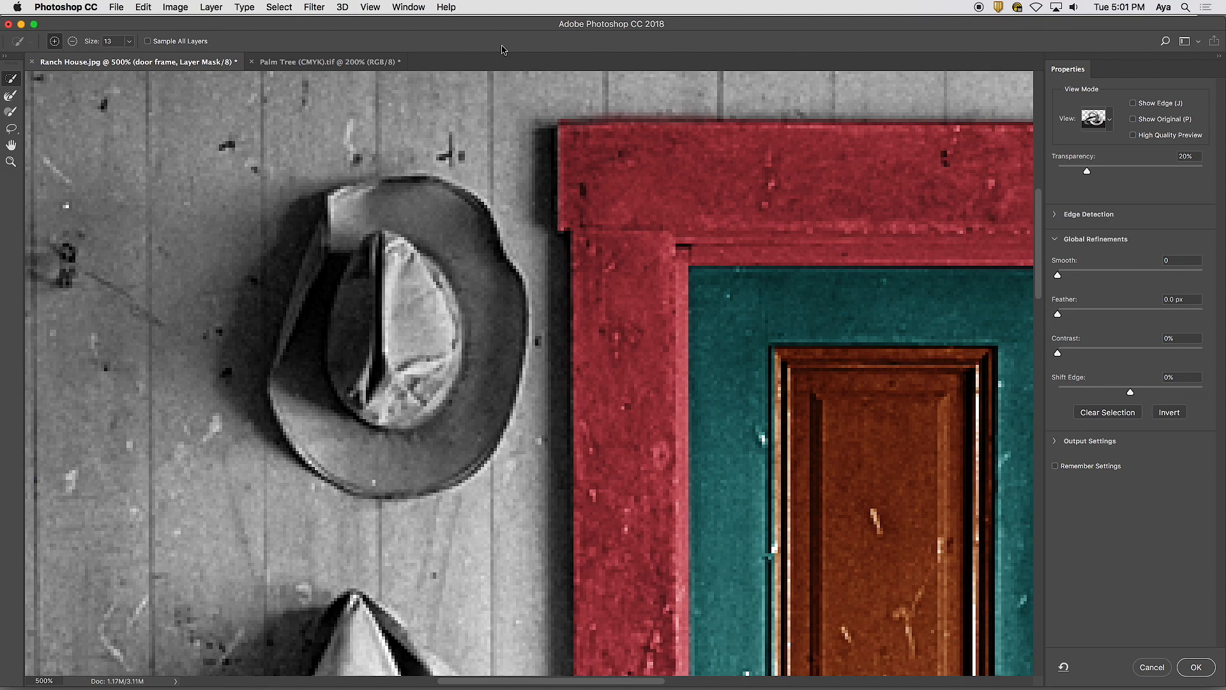
pyautogui.moveTo(540, 23)
pyautogui.mouseDown()
pyautogui.moveTo(541, 307)
pyautogui.moveTo(536, 17)
pyautogui.mouseUp()
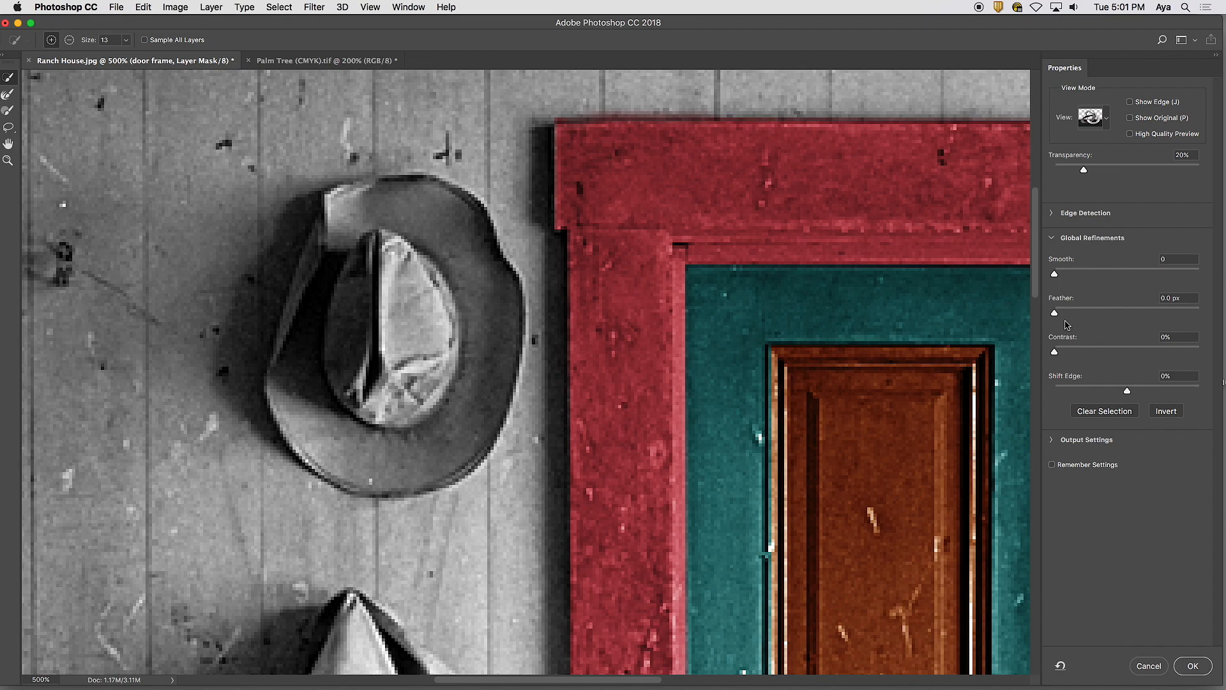
pyautogui.moveTo(1054, 275); pyautogui.dragTo(1127, 275)
pyautogui.click(1149, 666)
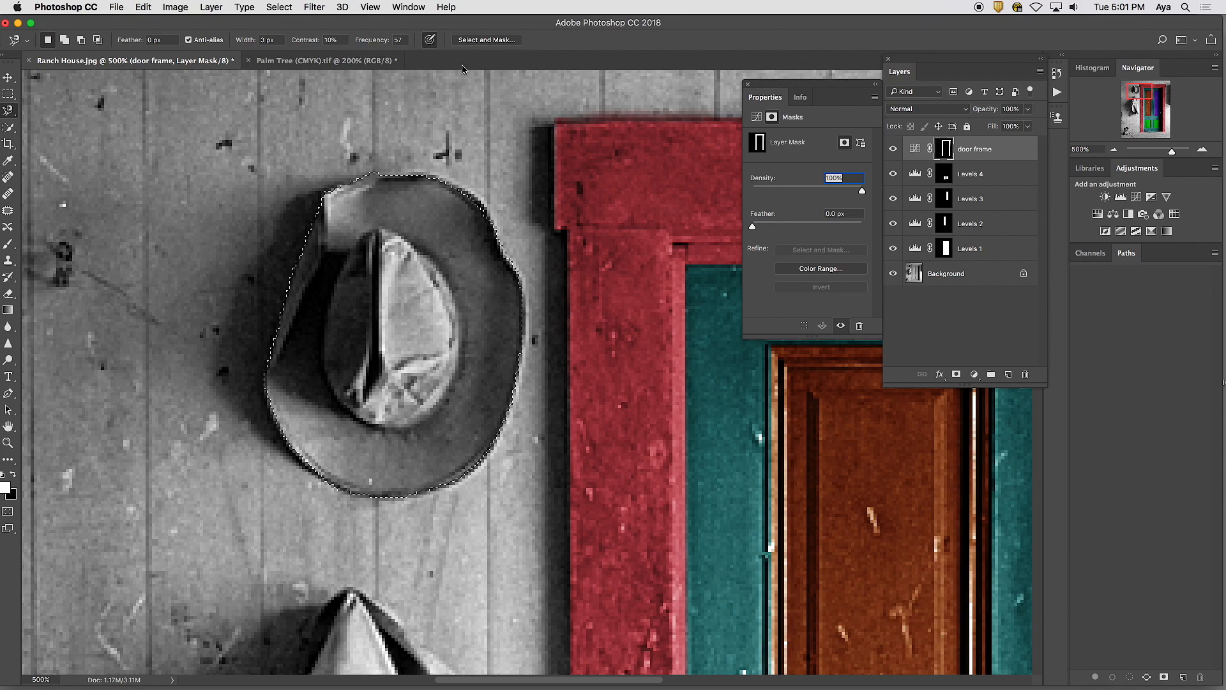
# Open Select and Mask for the hat selection and preview it On Black at 100% opacity.
pyautogui.click(477, 41)
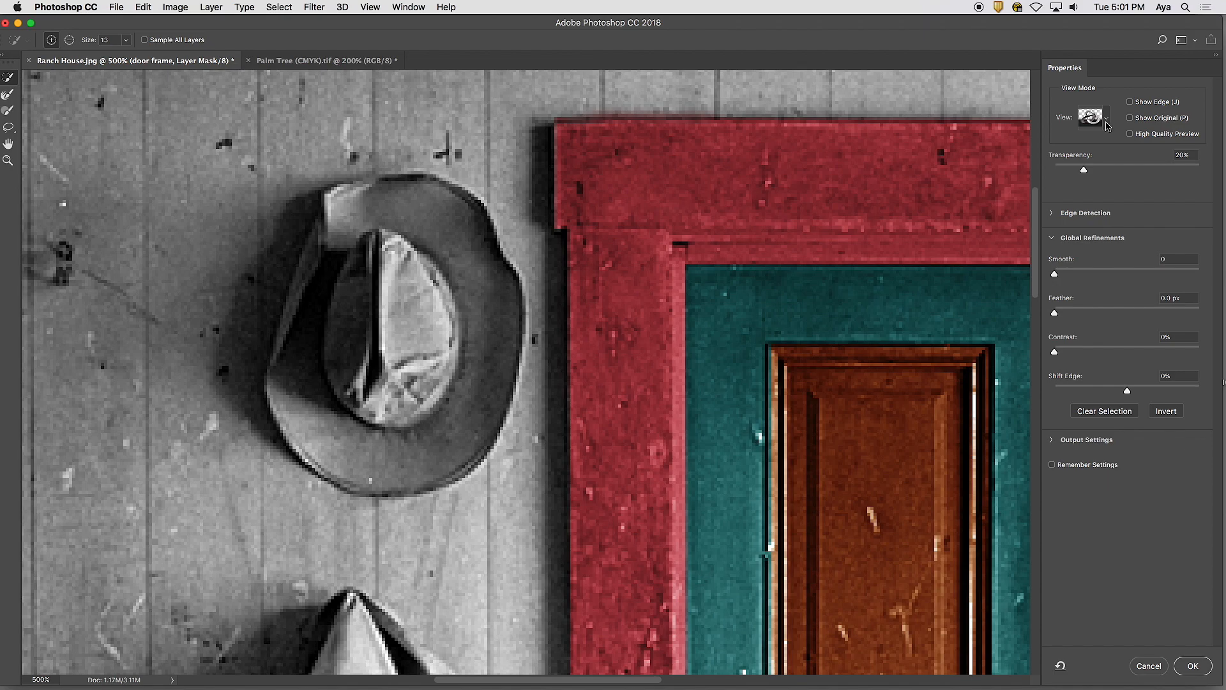
pyautogui.click(1107, 121)
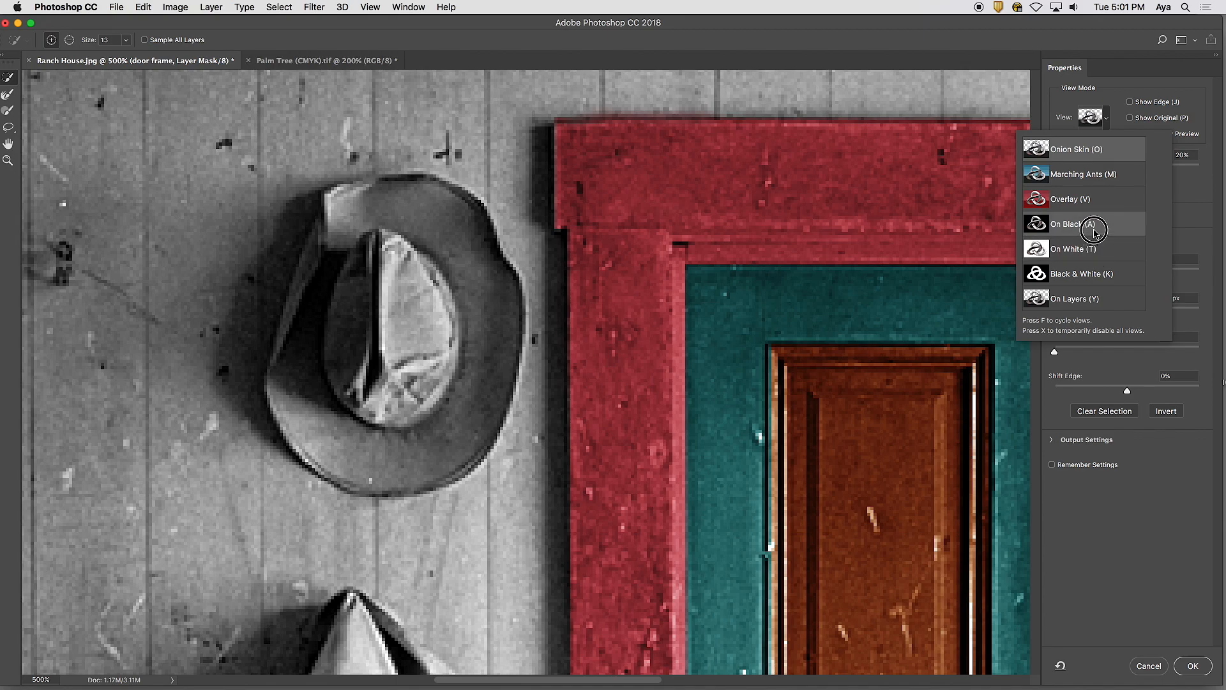
pyautogui.click(1094, 230)
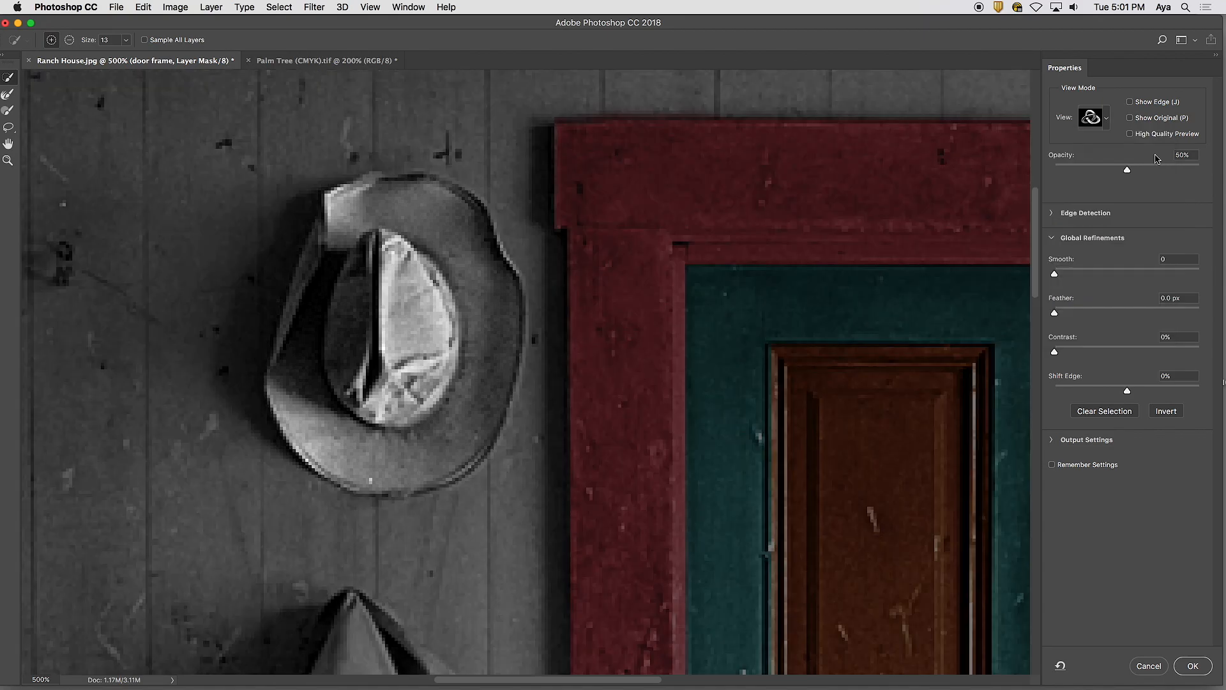
pyautogui.moveTo(1127, 171); pyautogui.dragTo(1220, 161)
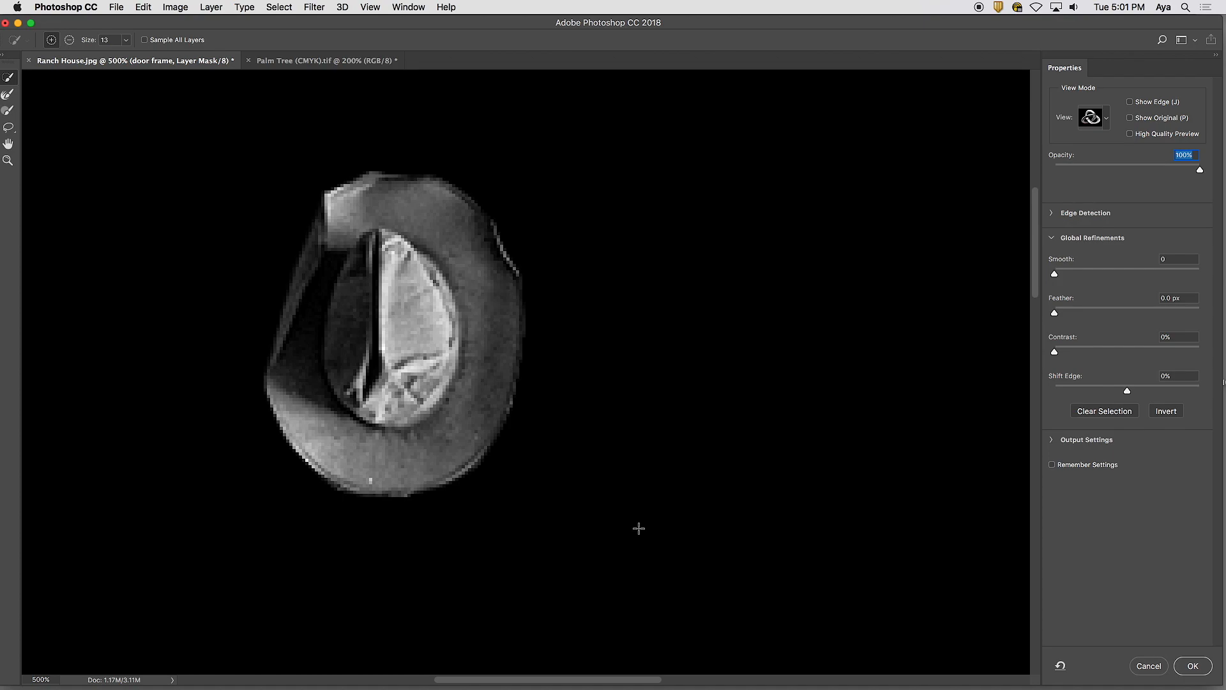
# Set the hat selection's Smooth refinement to 7 and preview the result On White.
pyautogui.moveTo(1060, 276); pyautogui.dragTo(1054, 313)
pyautogui.click(1055, 352)
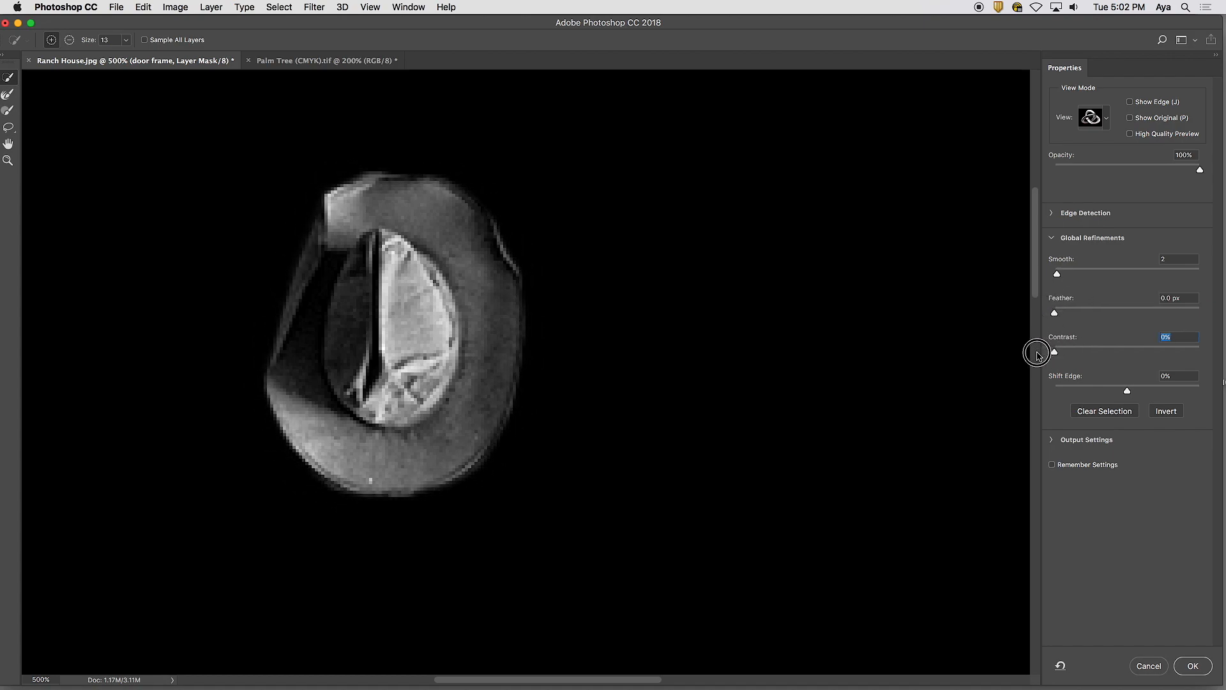
pyautogui.click(1058, 275)
pyautogui.moveTo(1057, 275); pyautogui.dragTo(1064, 276)
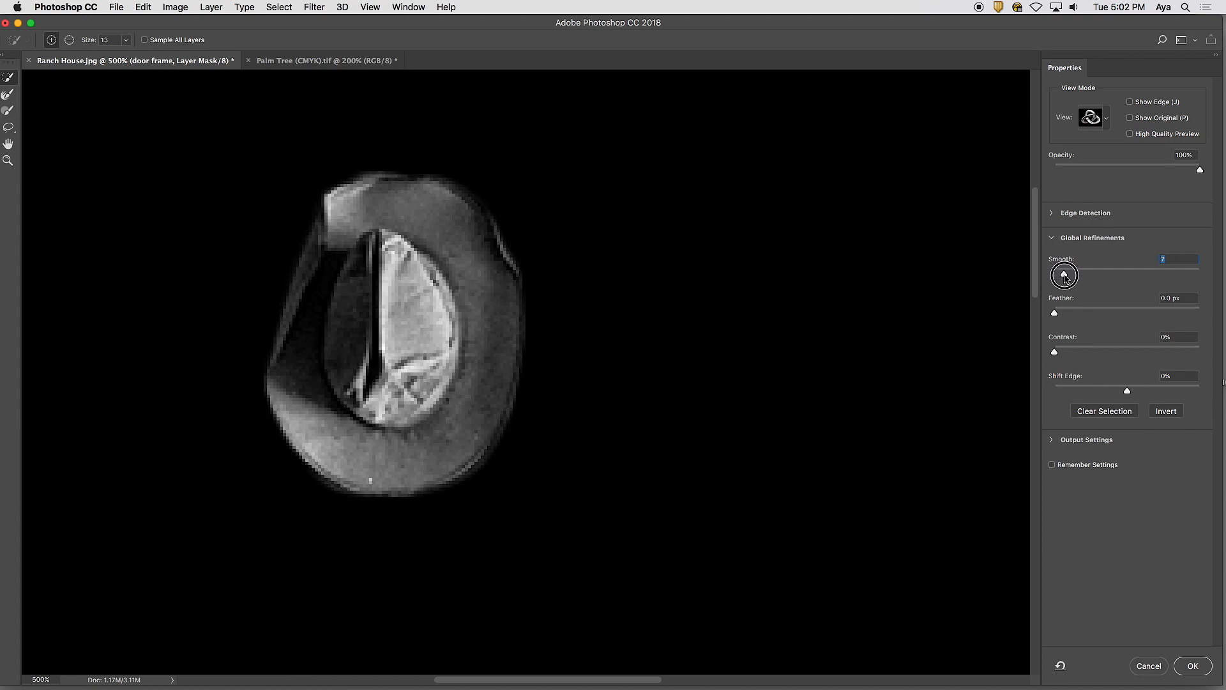
pyautogui.click(1103, 115)
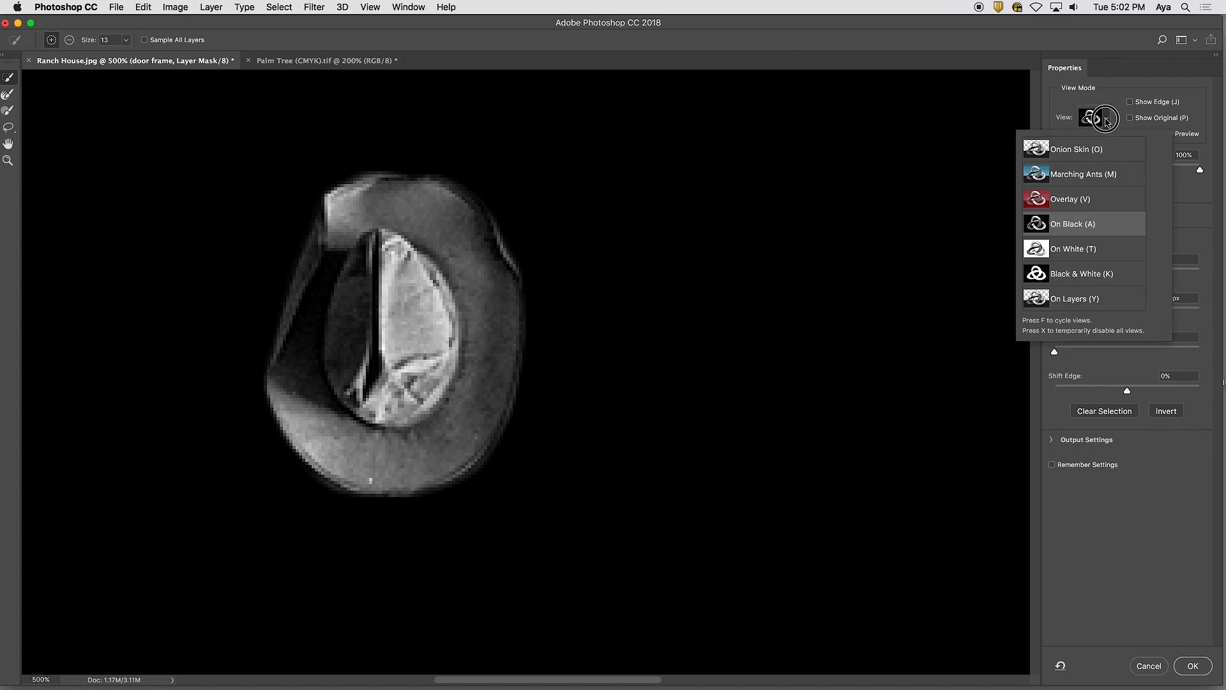
pyautogui.click(1098, 247)
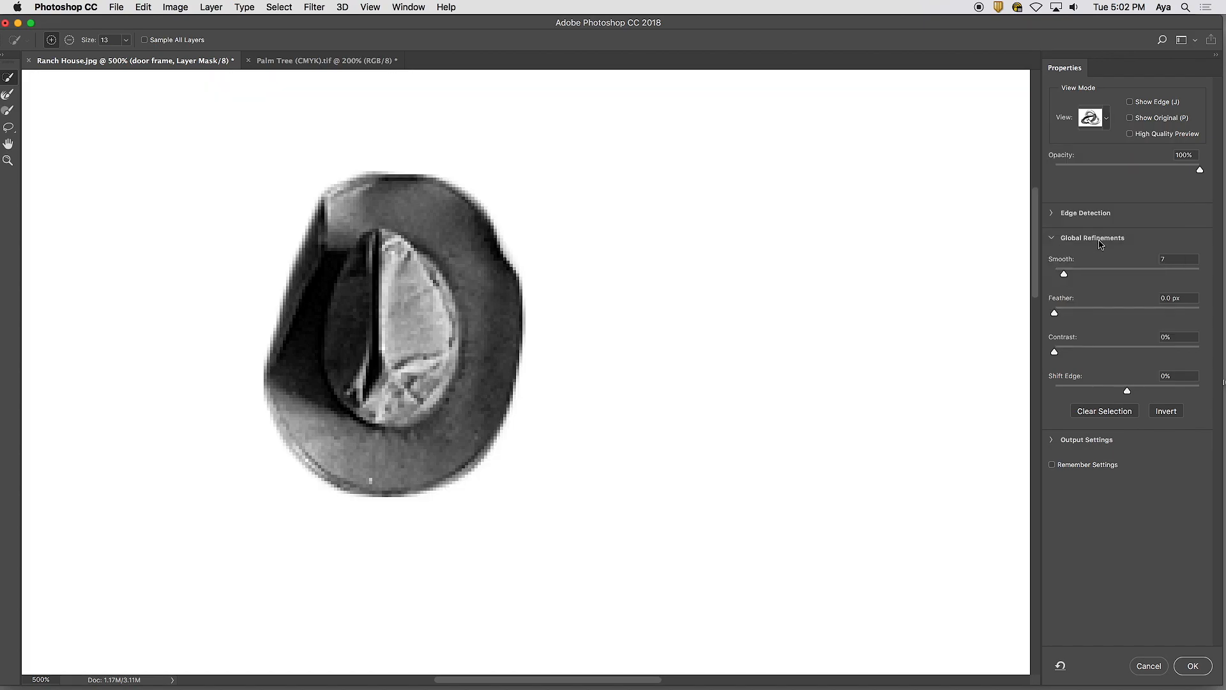
# Preview the hat selection as a red Overlay at 61% opacity and accept the Select and Mask refinement.
pyautogui.click(1107, 118)
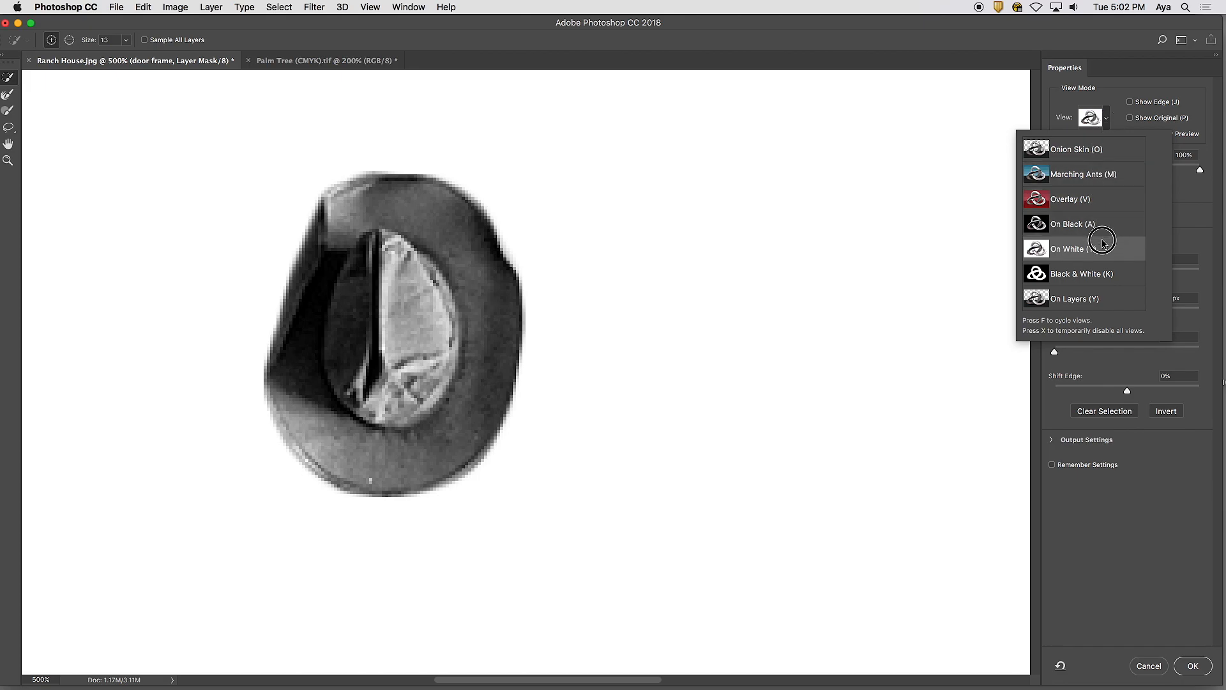
pyautogui.click(1097, 200)
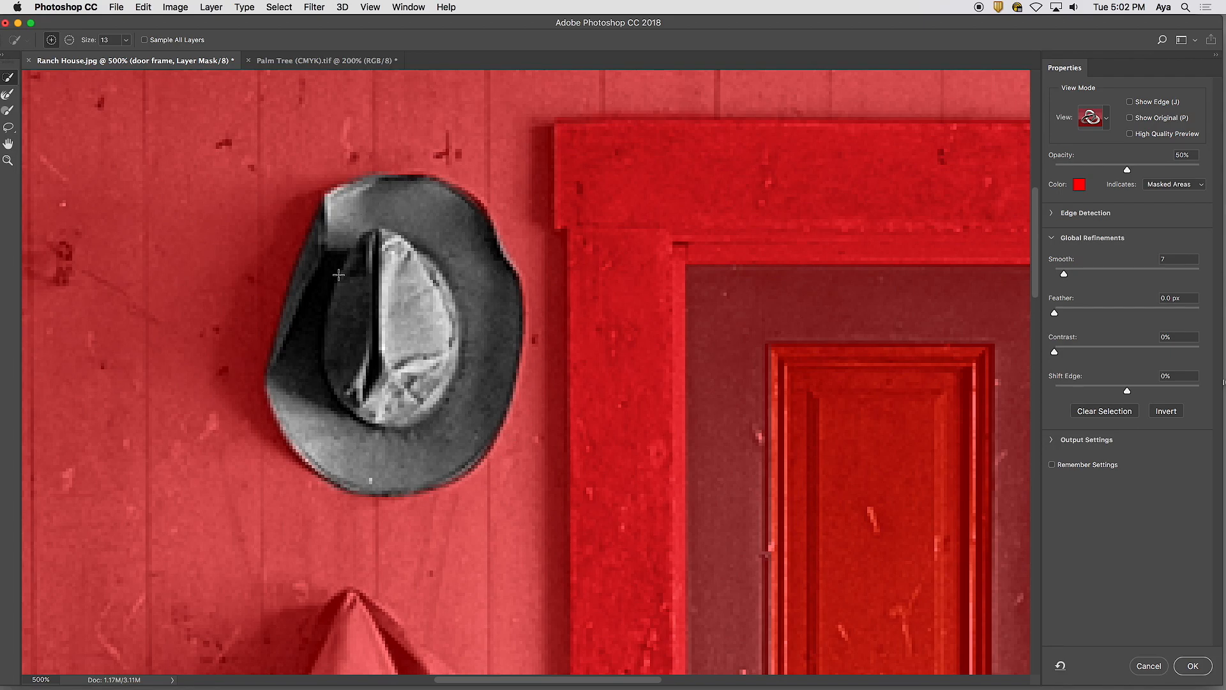
pyautogui.click(1107, 123)
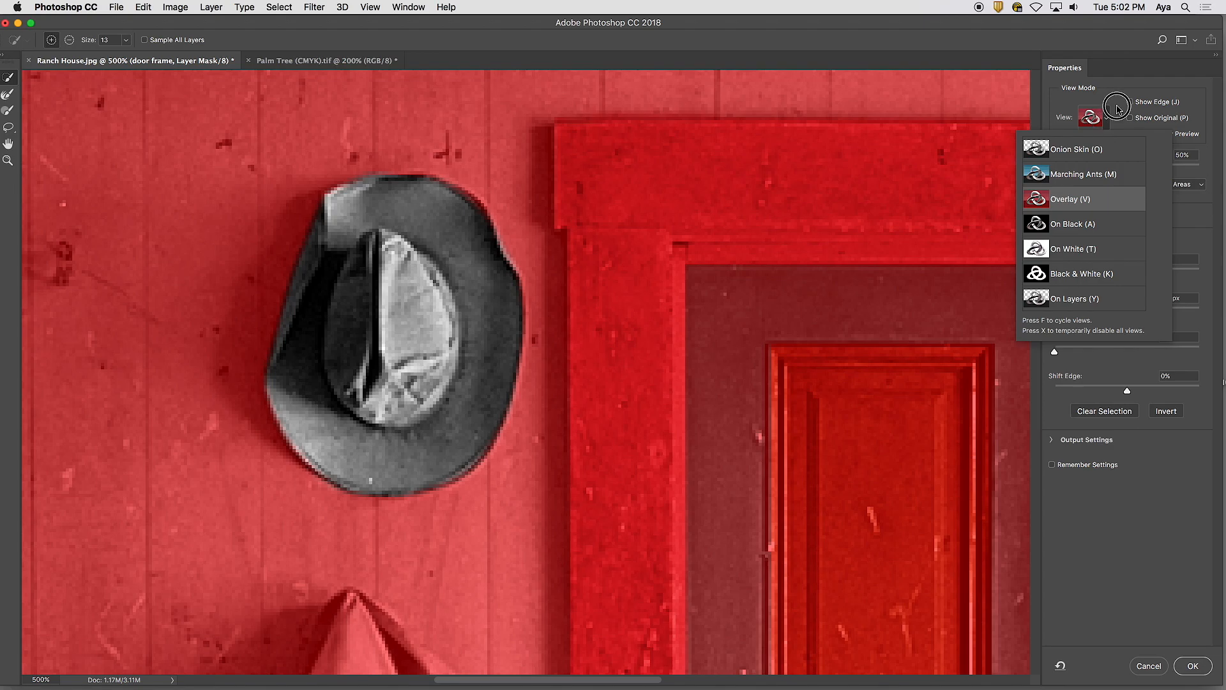
pyautogui.click(1107, 105)
pyautogui.moveTo(1128, 174)
pyautogui.mouseDown()
pyautogui.moveTo(1086, 170)
pyautogui.moveTo(1189, 165)
pyautogui.moveTo(1126, 165)
pyautogui.moveTo(1143, 168)
pyautogui.mouseUp()
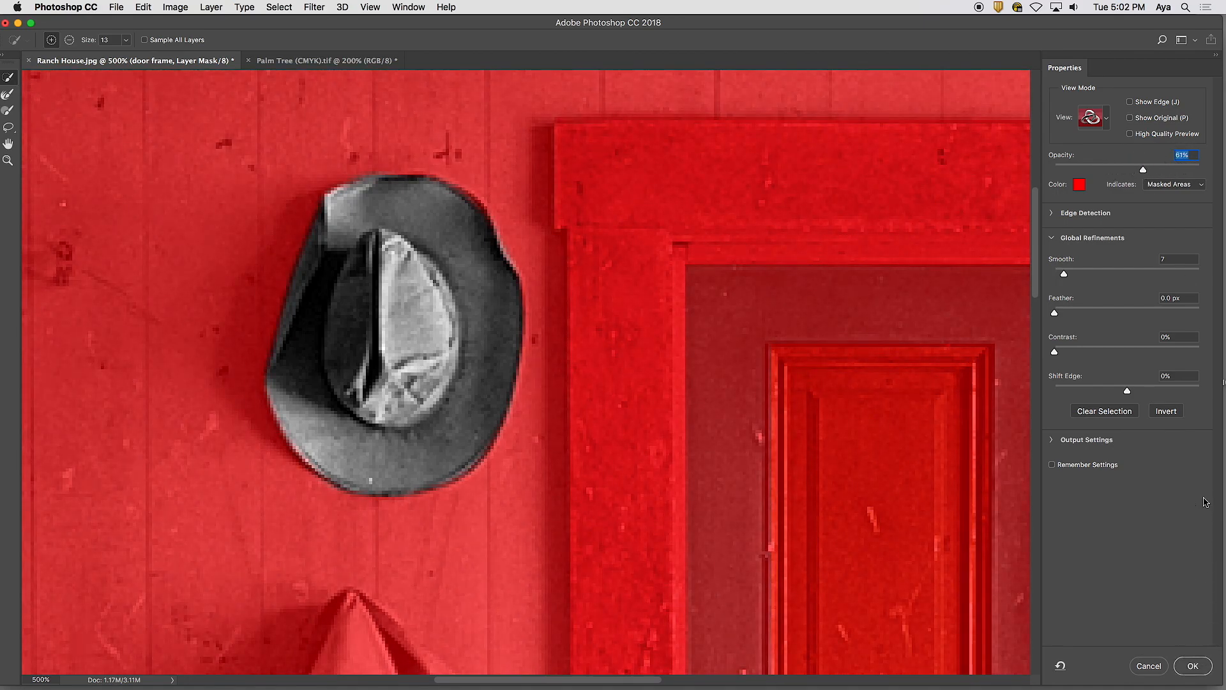
pyautogui.click(1193, 665)
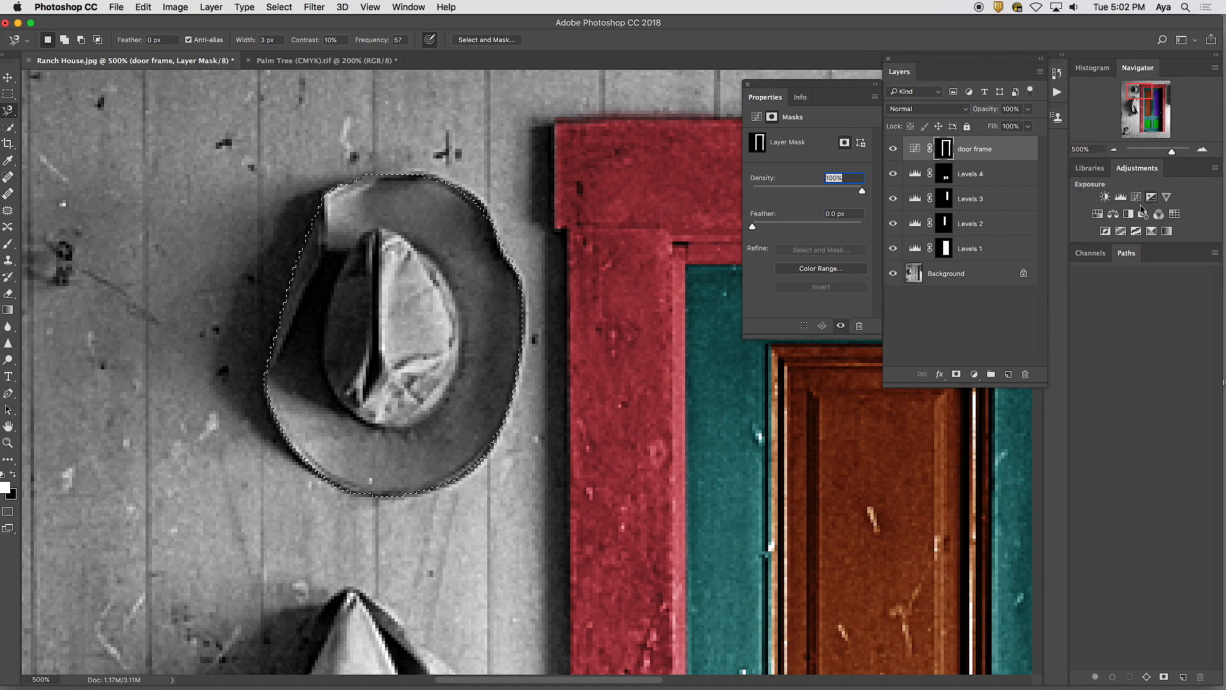
# Add a Curves adjustment that tints the hat golden tan, with RGB input 111 at output 158 and Blue input 157 at output 99.
pyautogui.click(1136, 198)
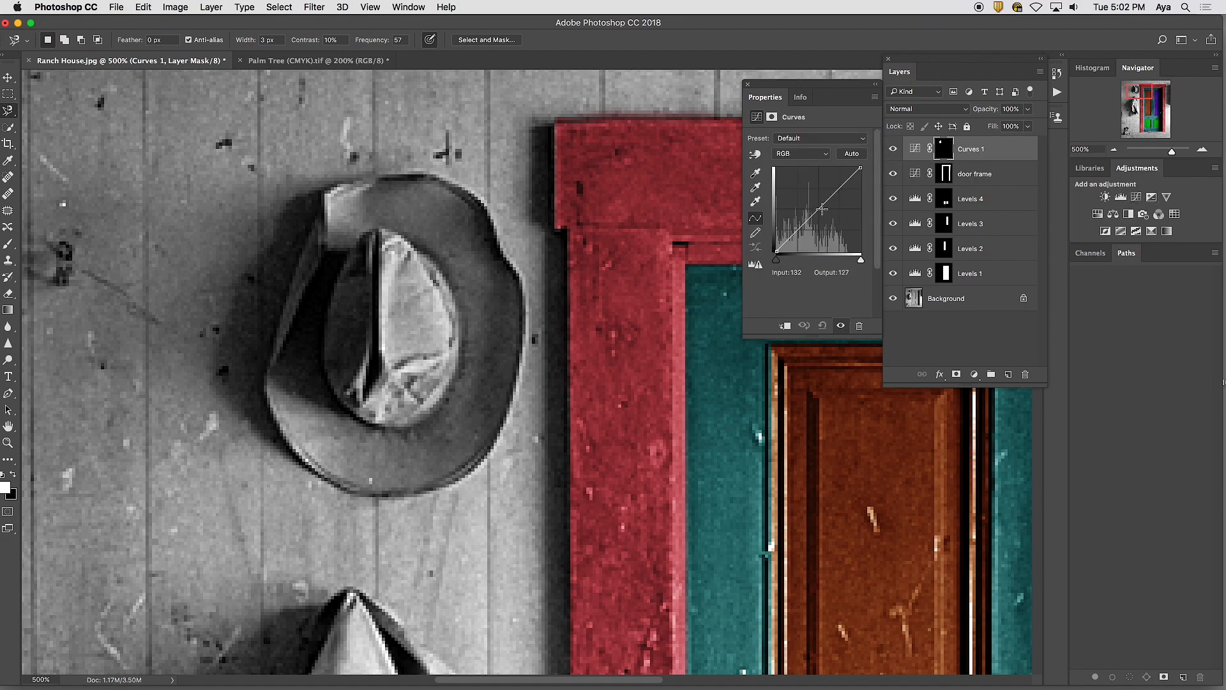
pyautogui.moveTo(820, 210); pyautogui.dragTo(814, 199)
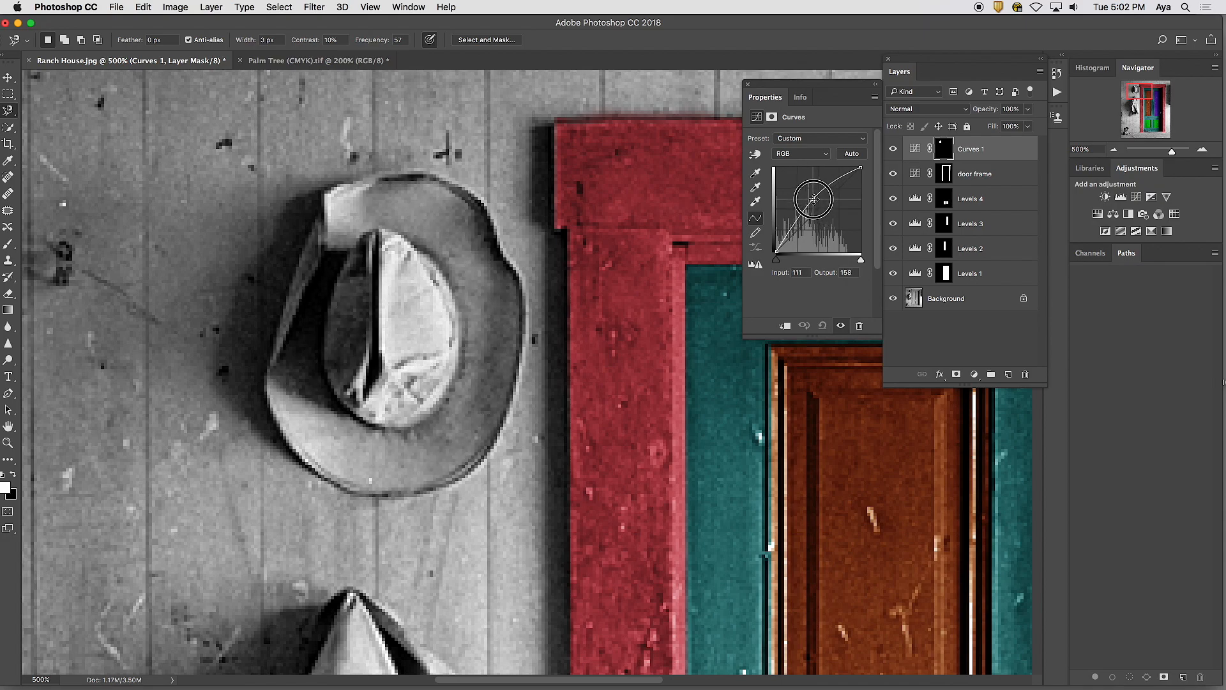
pyautogui.click(800, 153)
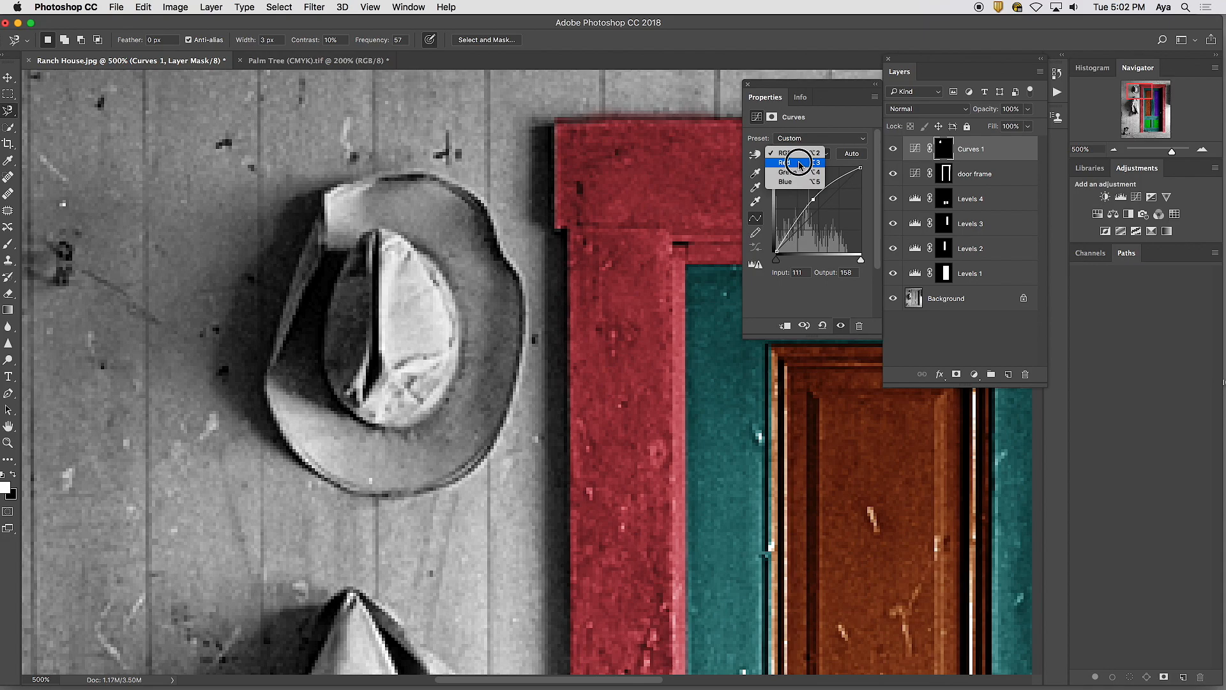
pyautogui.click(800, 164)
pyautogui.moveTo(812, 214)
pyautogui.mouseDown()
pyautogui.moveTo(821, 195)
pyautogui.moveTo(828, 219)
pyautogui.mouseUp()
pyautogui.click(816, 154)
pyautogui.click(817, 173)
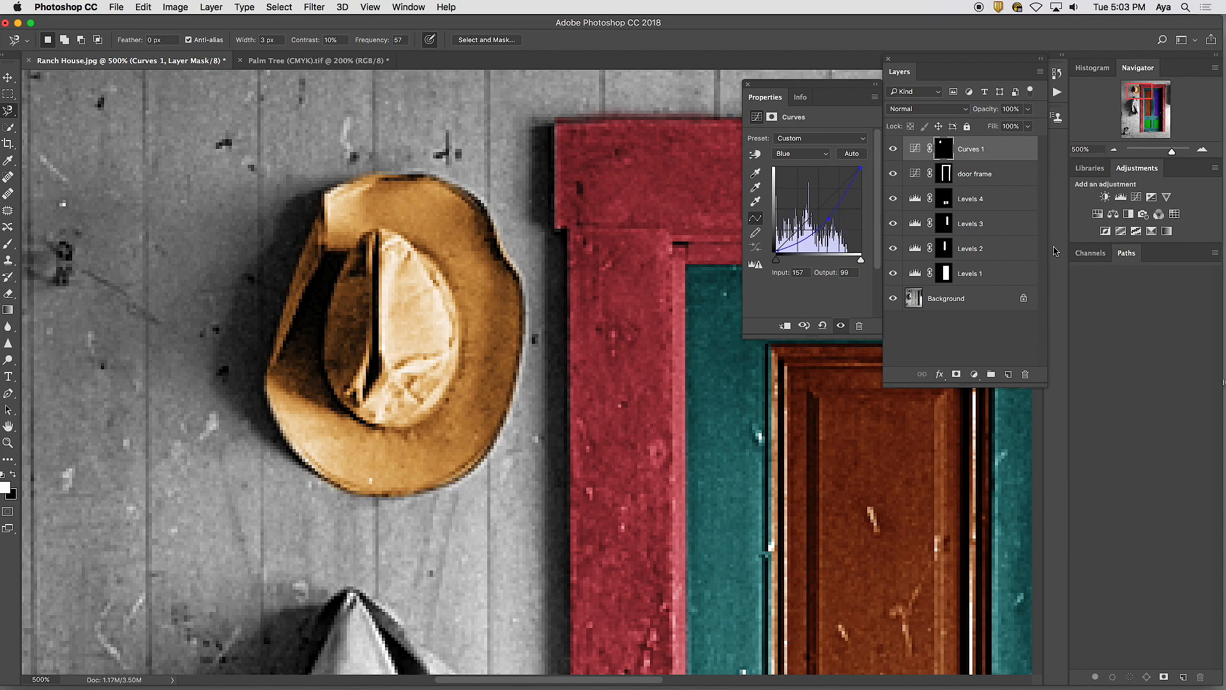
# Delete the hat's Curves 1 adjustment layer.
pyautogui.press('super+minus')
pyautogui.press('super+minus')
pyautogui.press('super+minus')
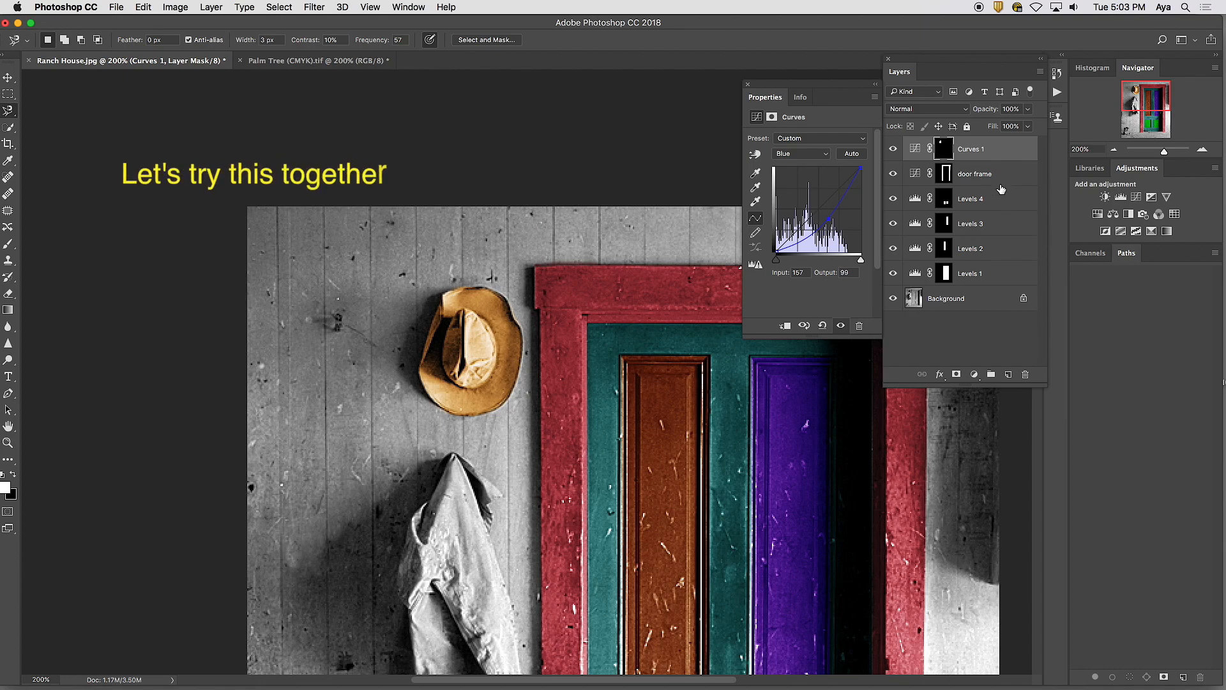
pyautogui.click(977, 152)
pyautogui.moveTo(977, 152); pyautogui.dragTo(1028, 379)
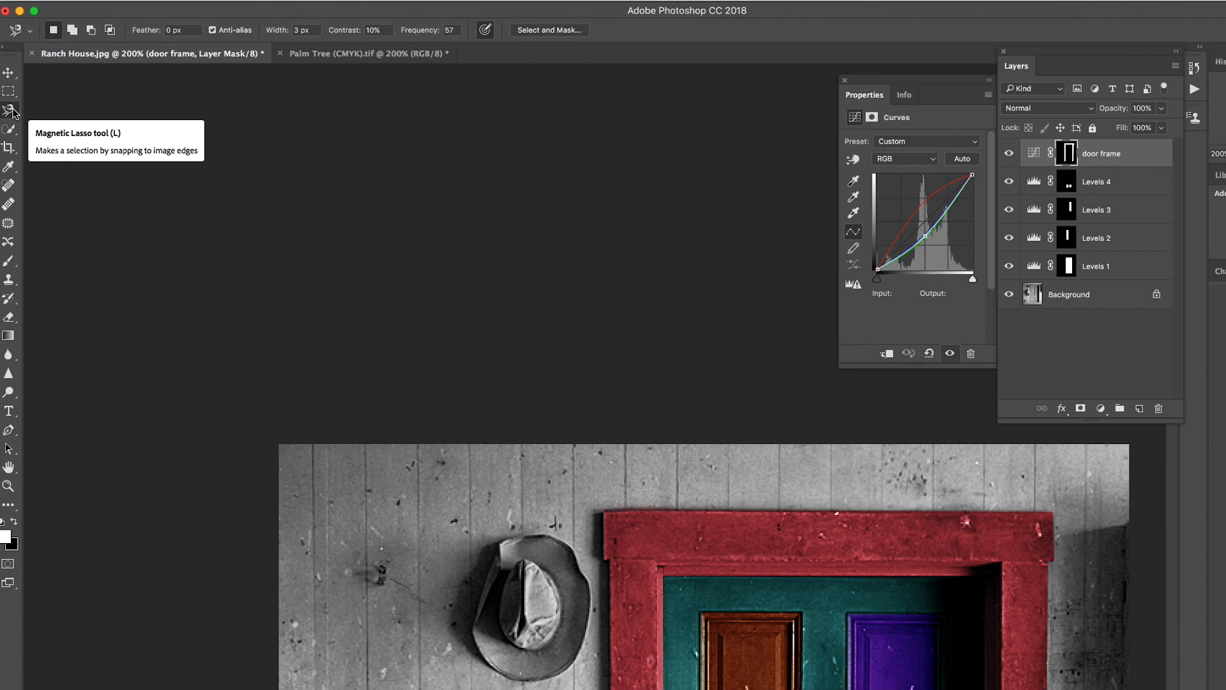
# Choose the Magnetic Lasso tool for outlining the hat on the wall.
pyautogui.click(11, 111)
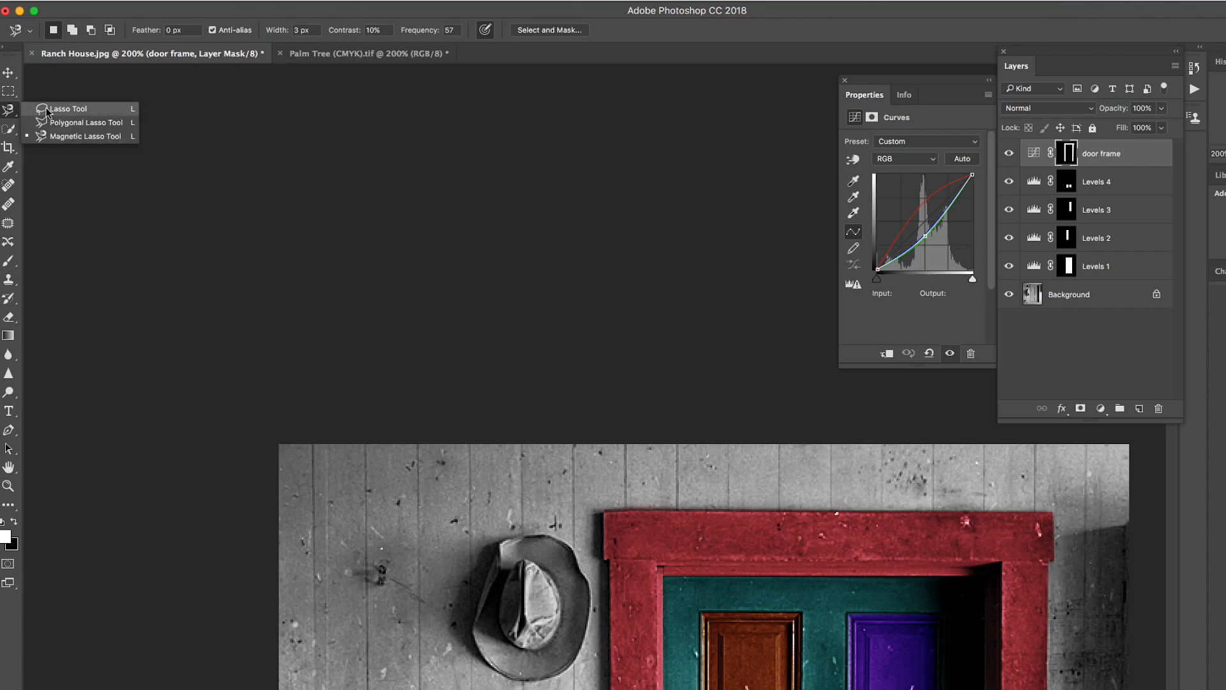
pyautogui.click(69, 140)
pyautogui.hscroll(-1, 386, 318)
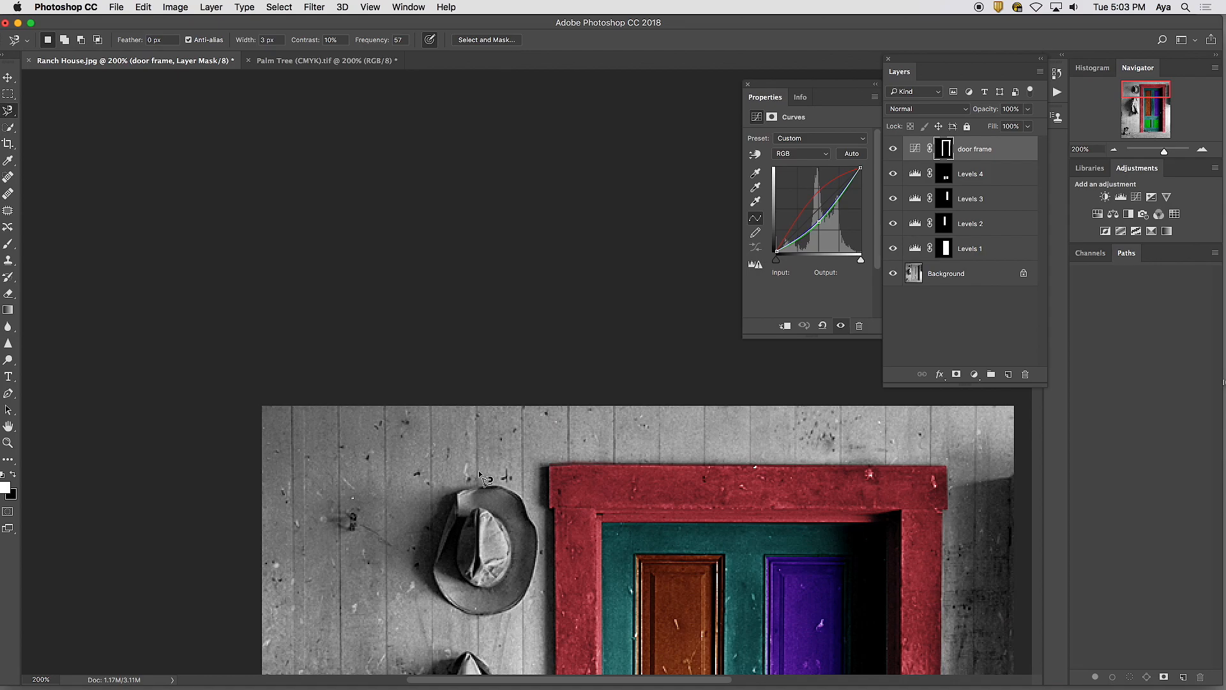
pyautogui.press('super+plus')
pyautogui.press('super+plus')
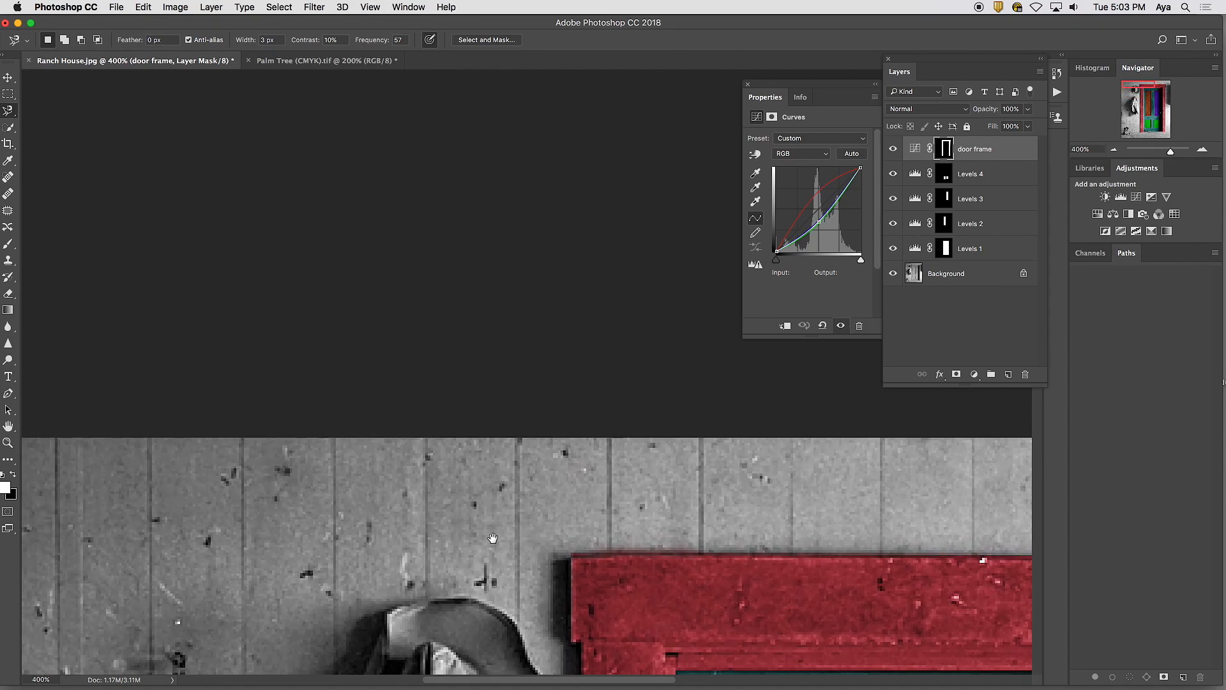
pyautogui.moveTo(493, 530); pyautogui.dragTo(486, 149)
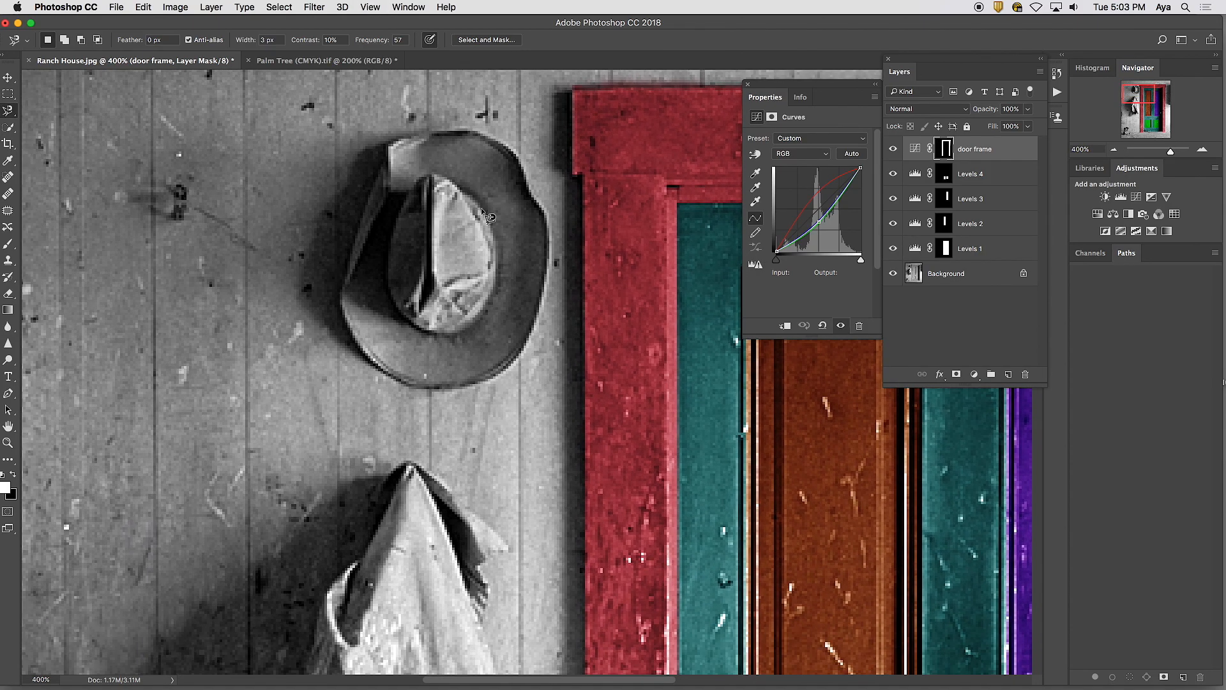
pyautogui.press('super+plus')
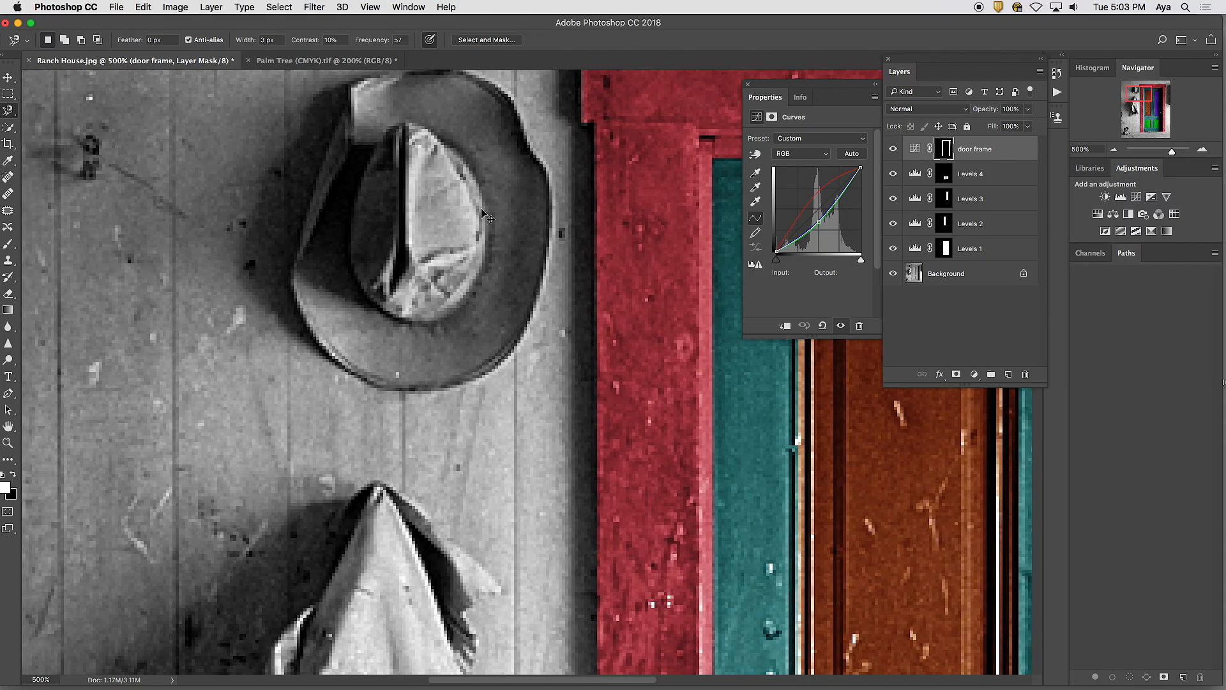
pyautogui.press('super+plus')
pyautogui.moveTo(432, 176); pyautogui.dragTo(552, 327)
pyautogui.press('super+minus')
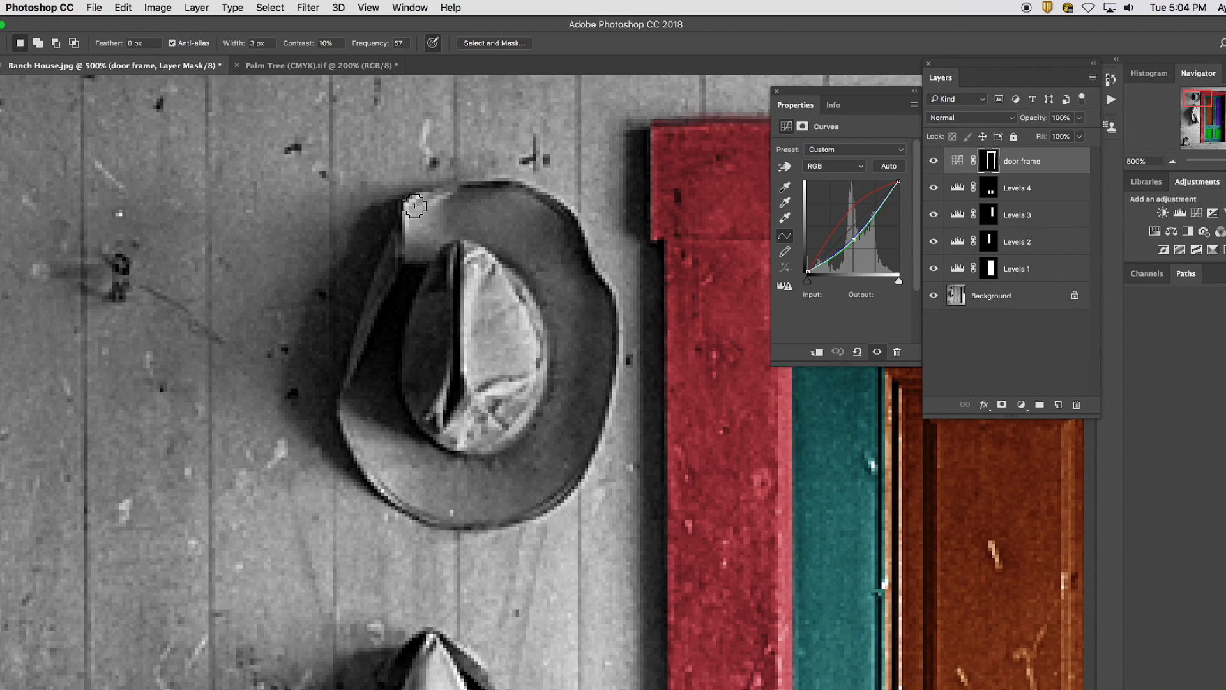
# Enlarge the Magnetic Lasso's detection width to 21 px over the hat's upper brim.
pyautogui.press('[')
pyautogui.press('[')
pyautogui.press(']')
pyautogui.press(']')
pyautogui.press(']')
pyautogui.press(']')
pyautogui.press(']')
pyautogui.press(']')
pyautogui.press(']')
pyautogui.press(']')
pyautogui.press(']')
pyautogui.press(']')
pyautogui.press(']')
pyautogui.press(']')
pyautogui.press(']')
pyautogui.press(']')
pyautogui.press(']')
pyautogui.press(']')
pyautogui.press(']')
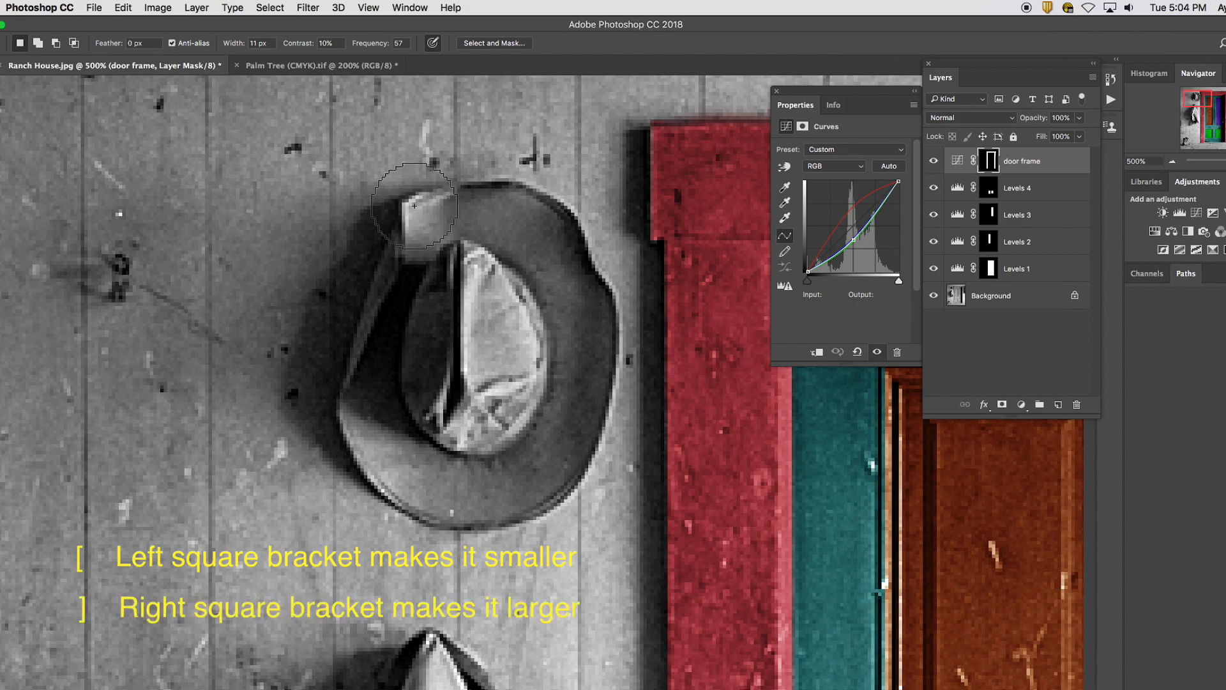
pyautogui.press(']')
pyautogui.press(']')
pyautogui.press(']')
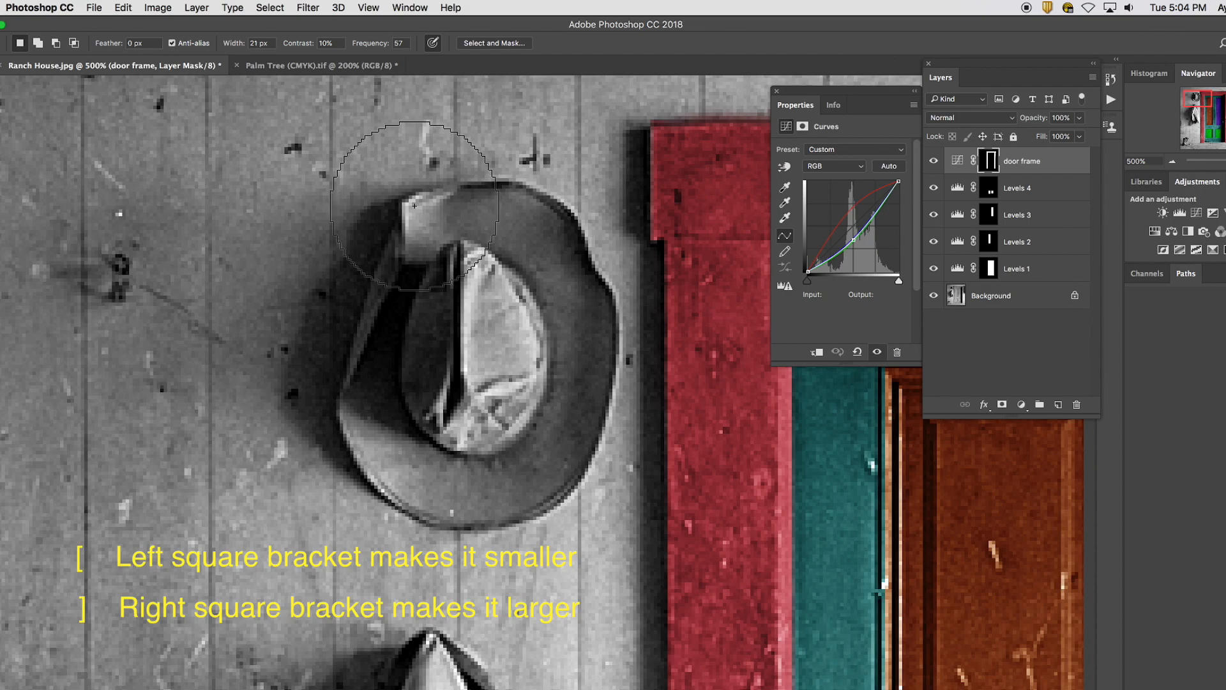
# Reduce the Magnetic Lasso's detection width to 3 px.
pyautogui.press('[')
pyautogui.press('[')
pyautogui.press('[')
pyautogui.press('[')
pyautogui.press('[')
pyautogui.press('[')
pyautogui.press('[')
pyautogui.press('[')
pyautogui.press('[')
pyautogui.press('[')
pyautogui.press('[')
pyautogui.press('[')
pyautogui.press('[')
pyautogui.press('[')
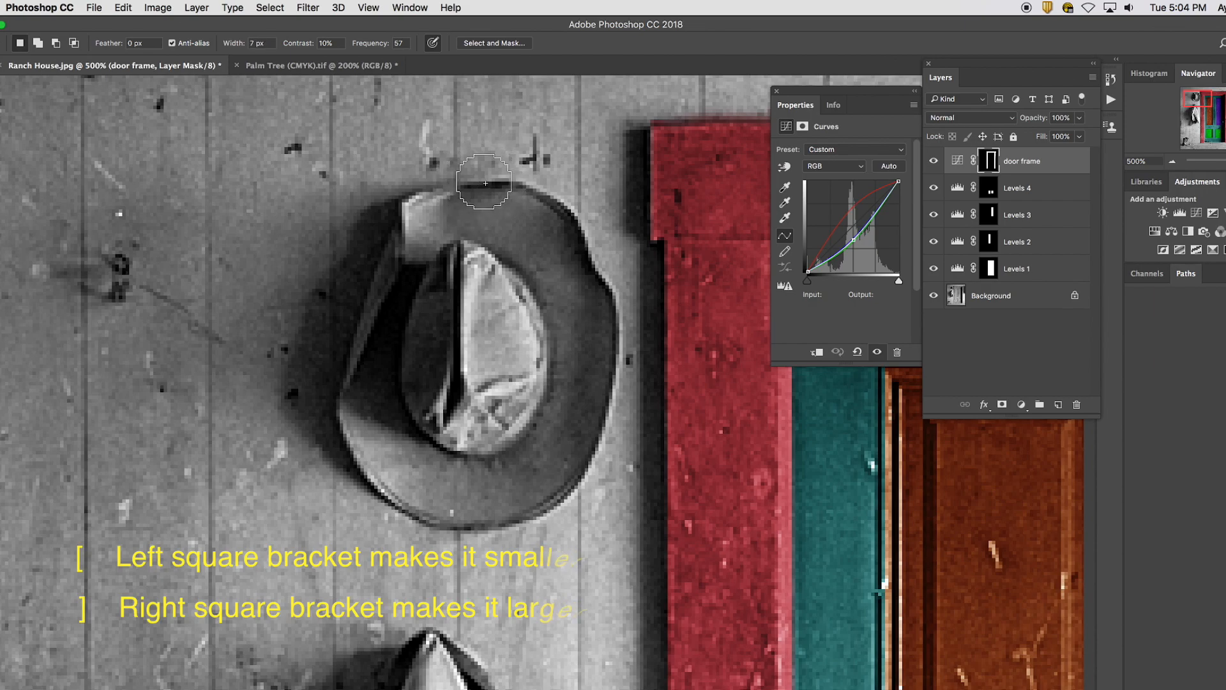
pyautogui.press('[')
pyautogui.press('[')
pyautogui.press('[')
pyautogui.press('[')
pyautogui.press('[')
pyautogui.press(']')
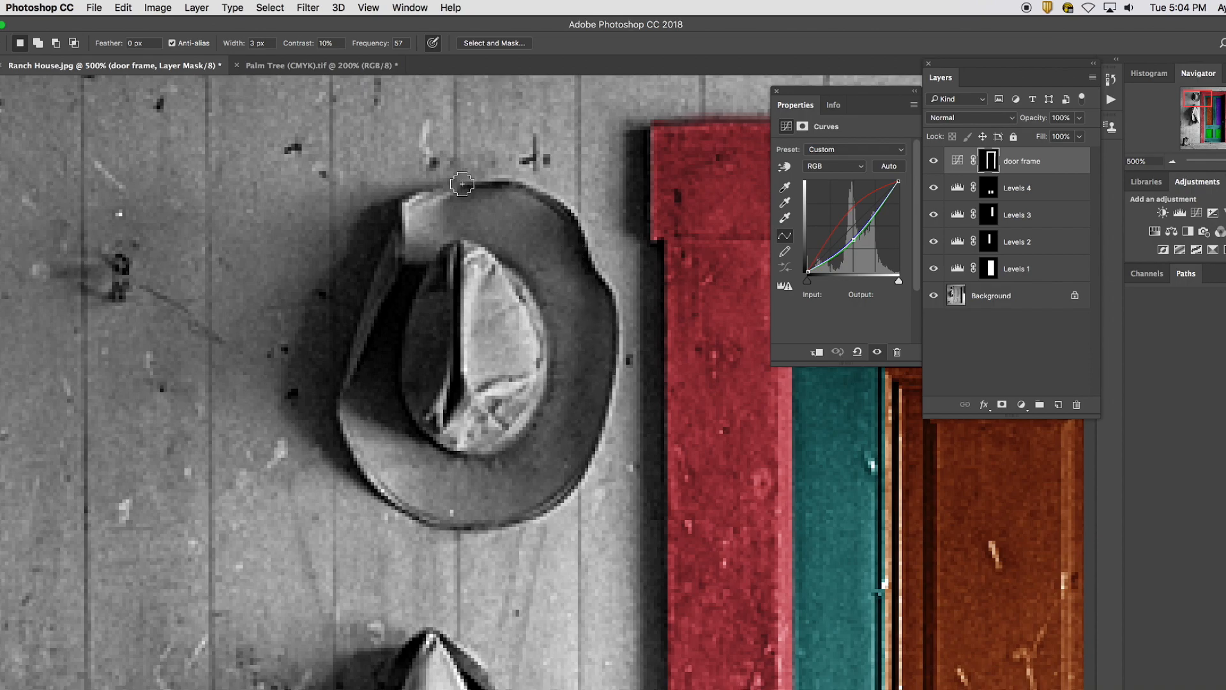
# Trace the hat with the Magnetic Lasso from the top edge of its brim and open the selection in Select and Mask.
pyautogui.click(461, 183)
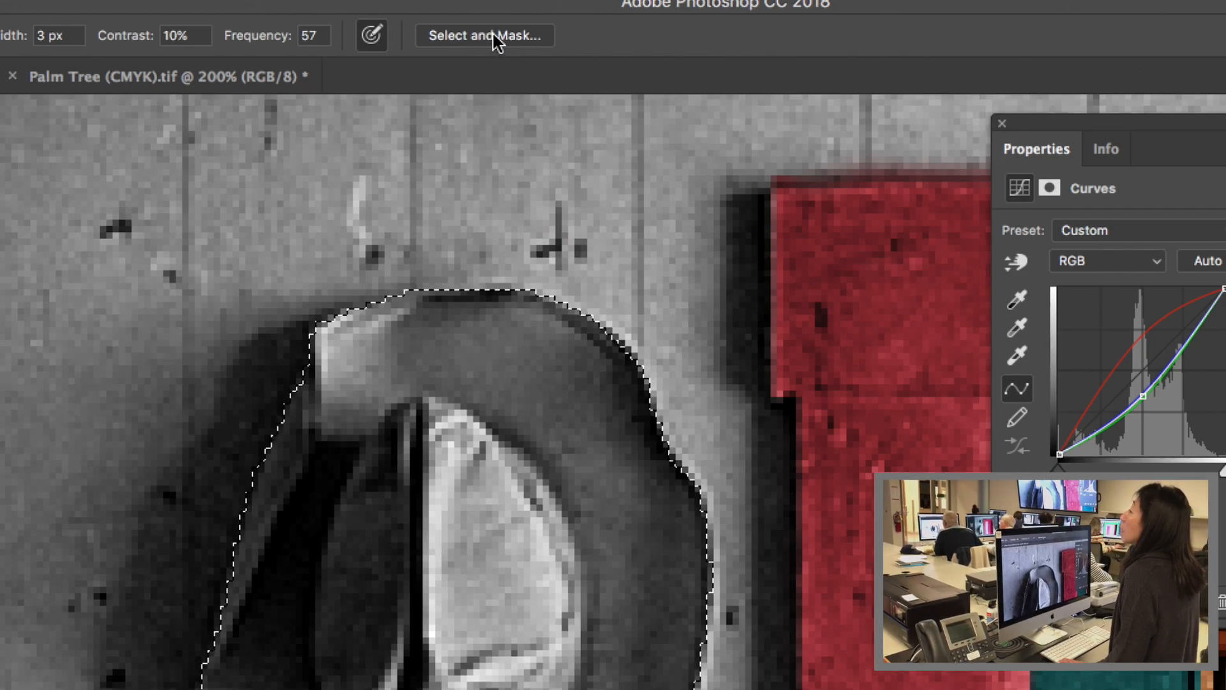
pyautogui.click(493, 33)
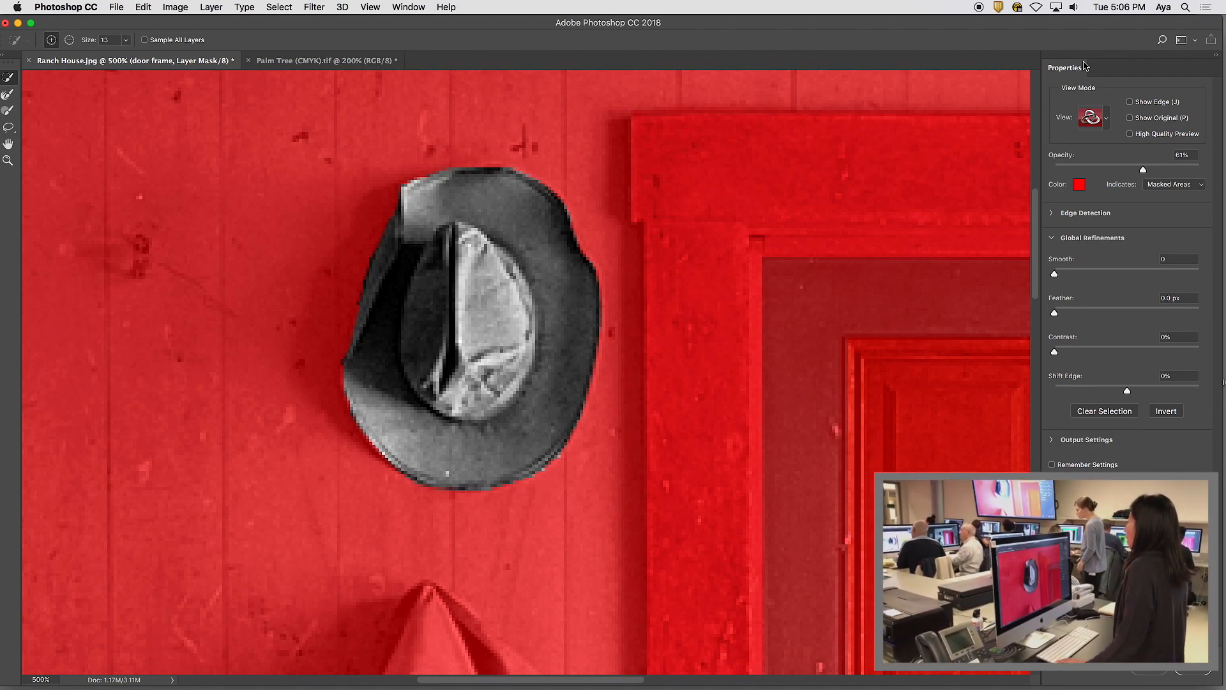
# Compare the hat selection On Black at 100% opacity, On White at 99% and as an Overlay, leave Select and Mask and undo.
pyautogui.click(1108, 118)
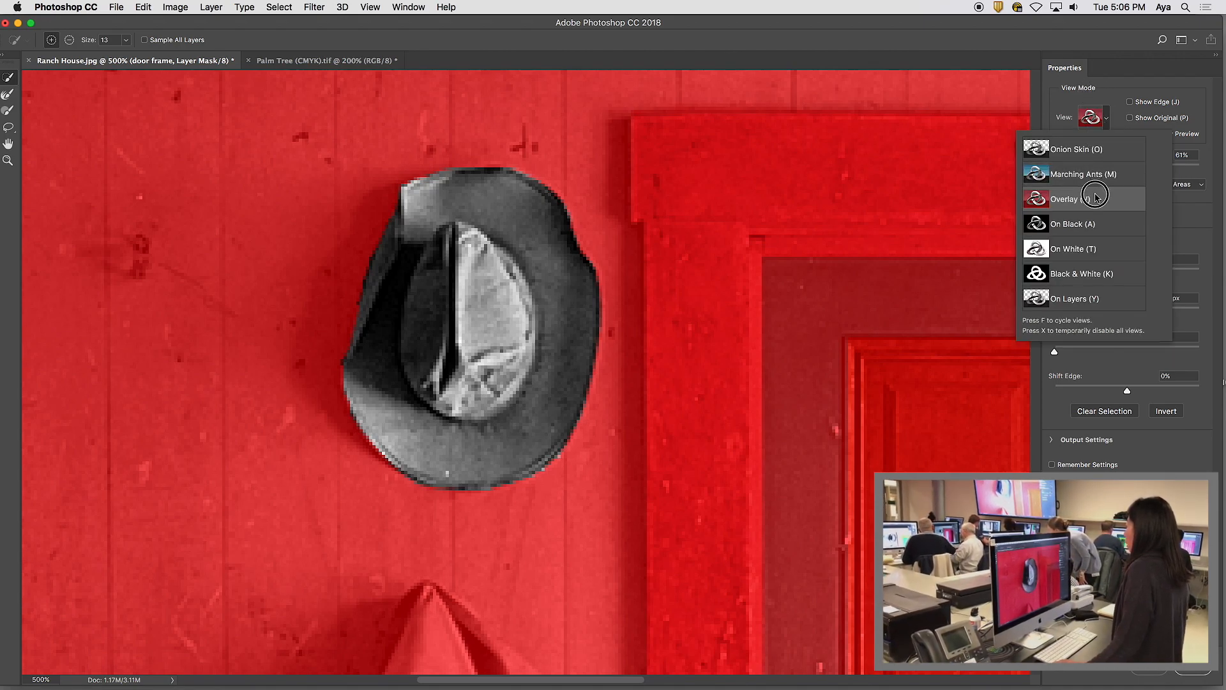
pyautogui.click(1090, 224)
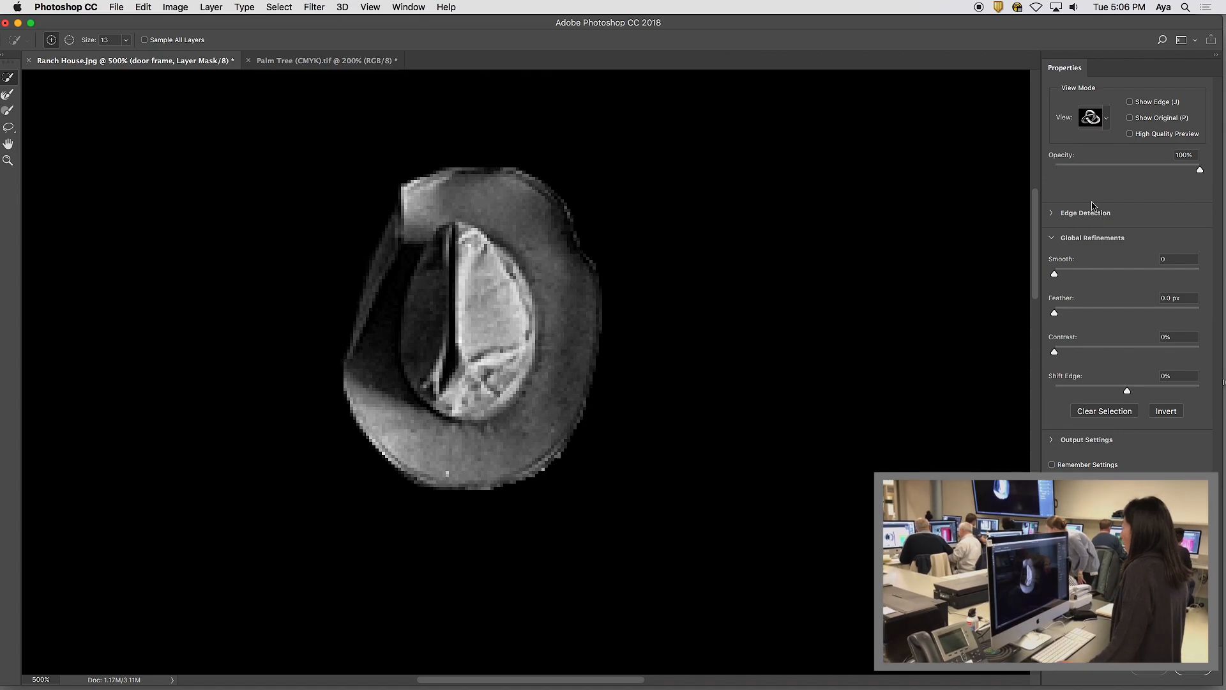
pyautogui.moveTo(1201, 171)
pyautogui.mouseDown()
pyautogui.moveTo(1157, 169)
pyautogui.moveTo(1214, 169)
pyautogui.mouseUp()
pyautogui.click(1105, 122)
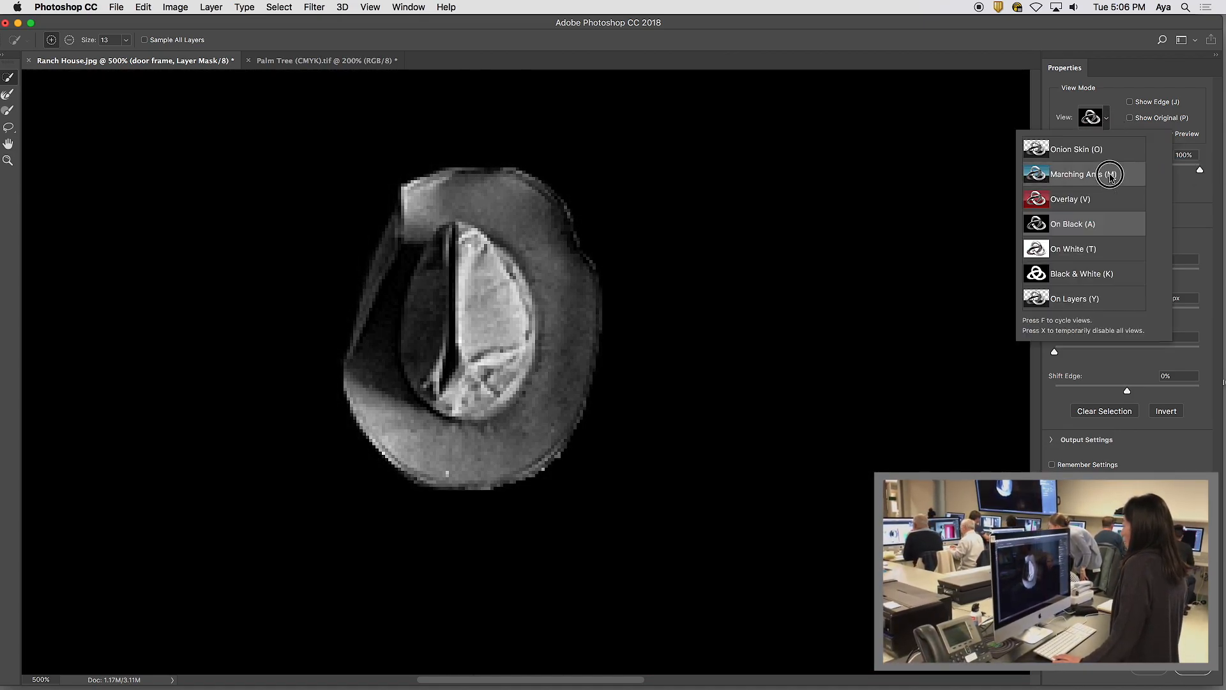
pyautogui.click(1117, 246)
pyautogui.moveTo(1200, 171)
pyautogui.mouseDown()
pyautogui.moveTo(1150, 170)
pyautogui.moveTo(1200, 170)
pyautogui.mouseUp()
pyautogui.click(1105, 124)
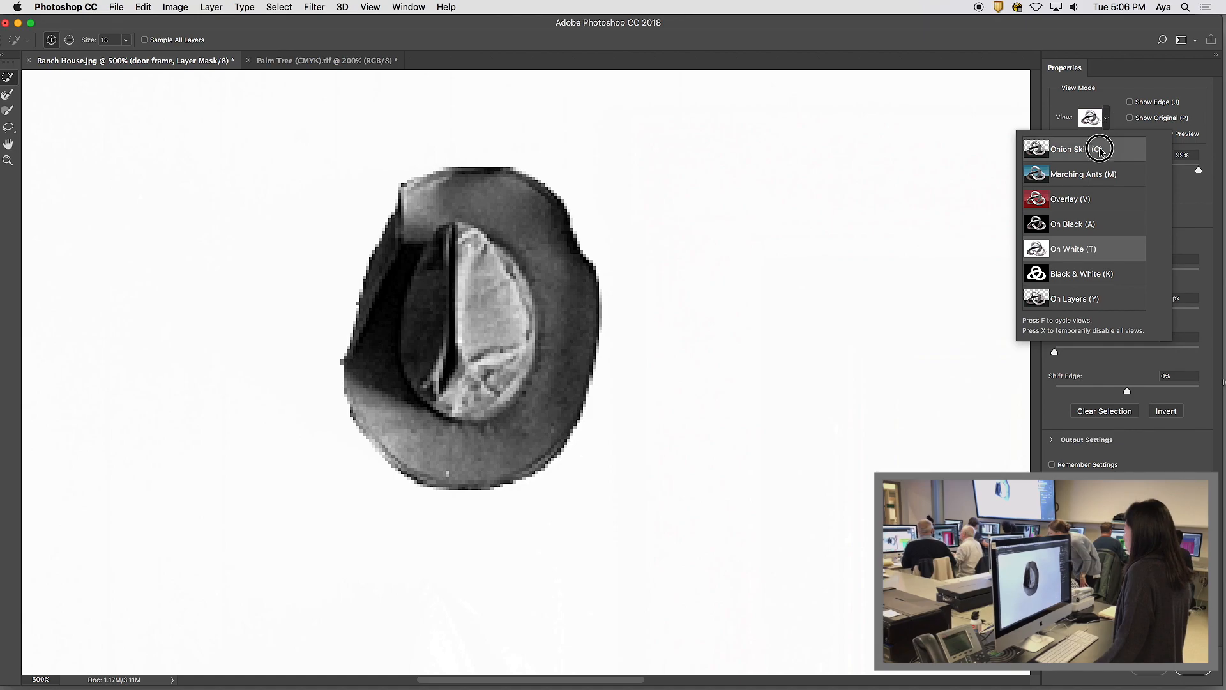
pyautogui.click(1106, 206)
pyautogui.moveTo(1145, 171)
pyautogui.mouseDown()
pyautogui.moveTo(1115, 167)
pyautogui.moveTo(1144, 168)
pyautogui.mouseUp()
pyautogui.click(1109, 123)
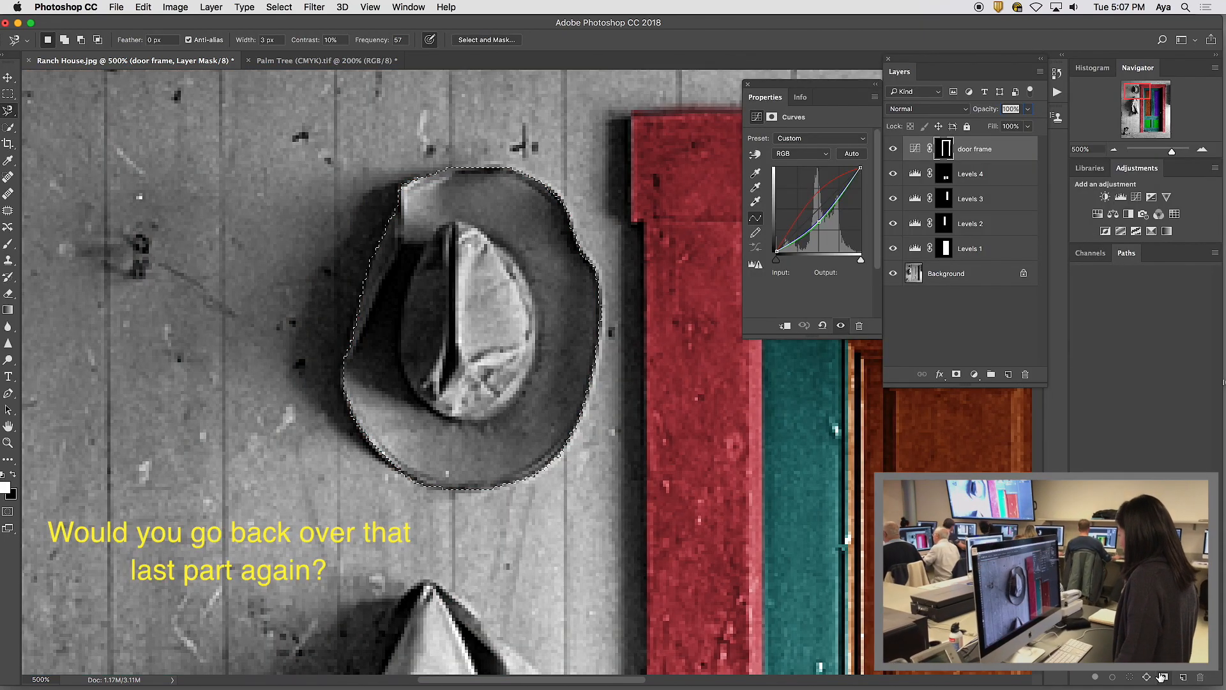
pyautogui.press('super+z')
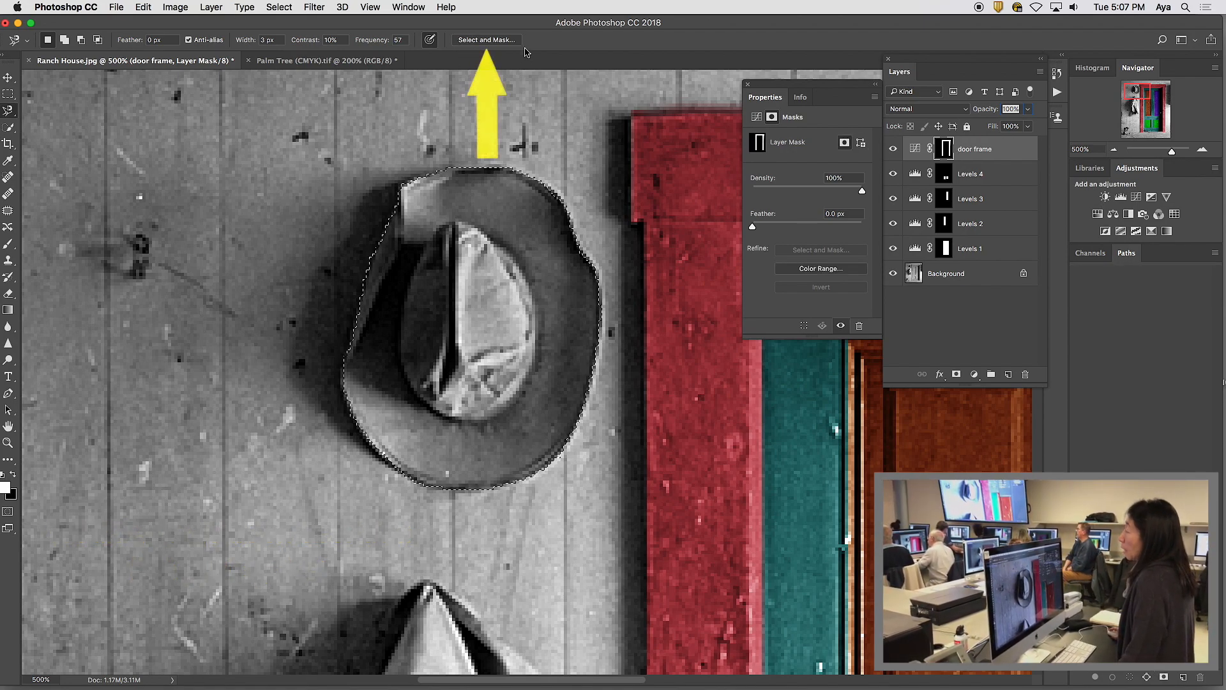
# Reopen Select and Mask for the hat selection, compare the Overlay and On Black views, and settle on On White at 100% opacity.
pyautogui.click(485, 40)
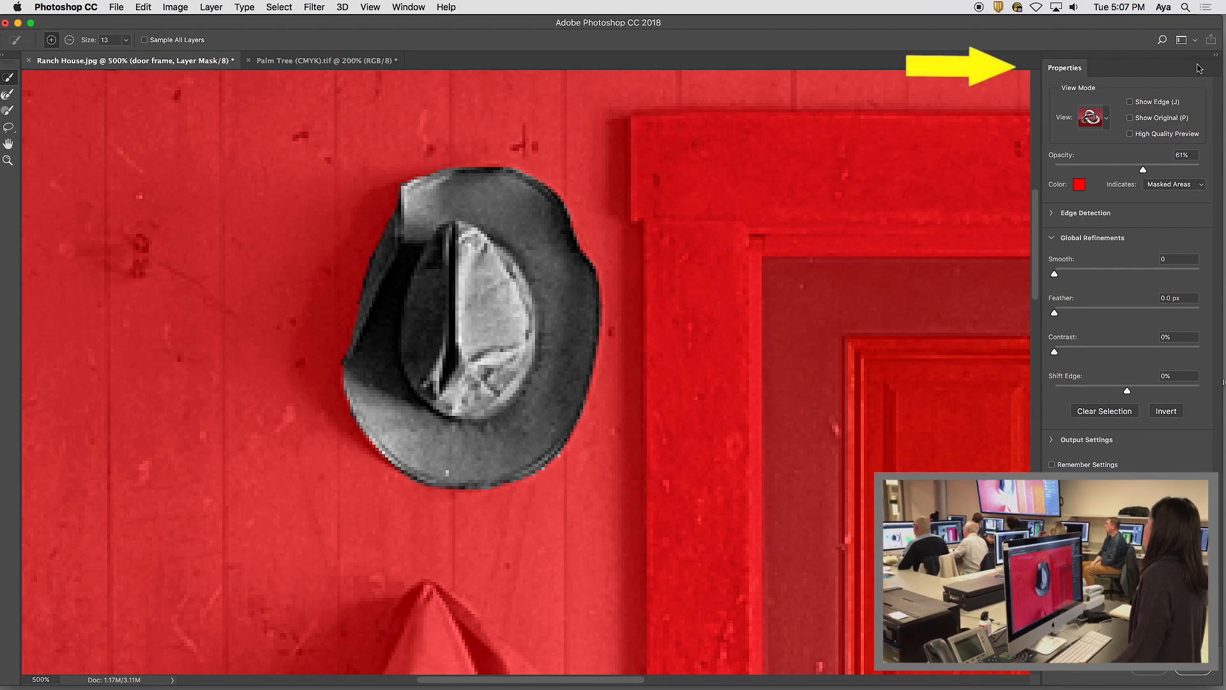
pyautogui.click(1100, 130)
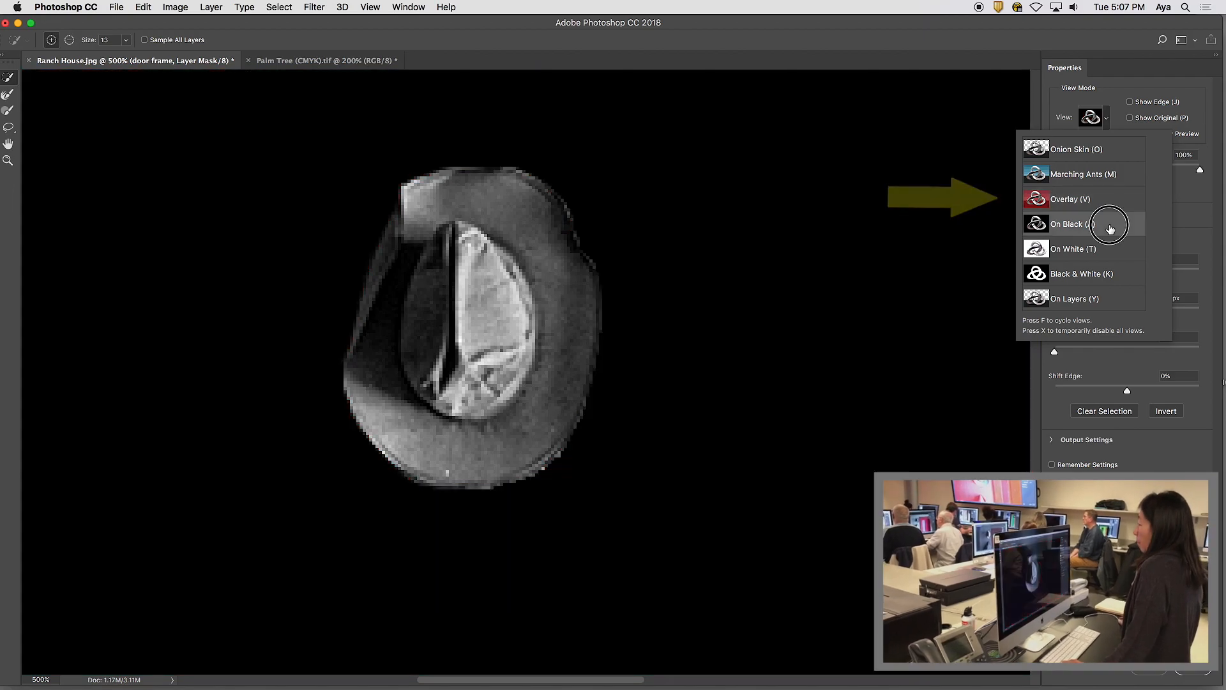
pyautogui.click(1110, 253)
pyautogui.click(1093, 205)
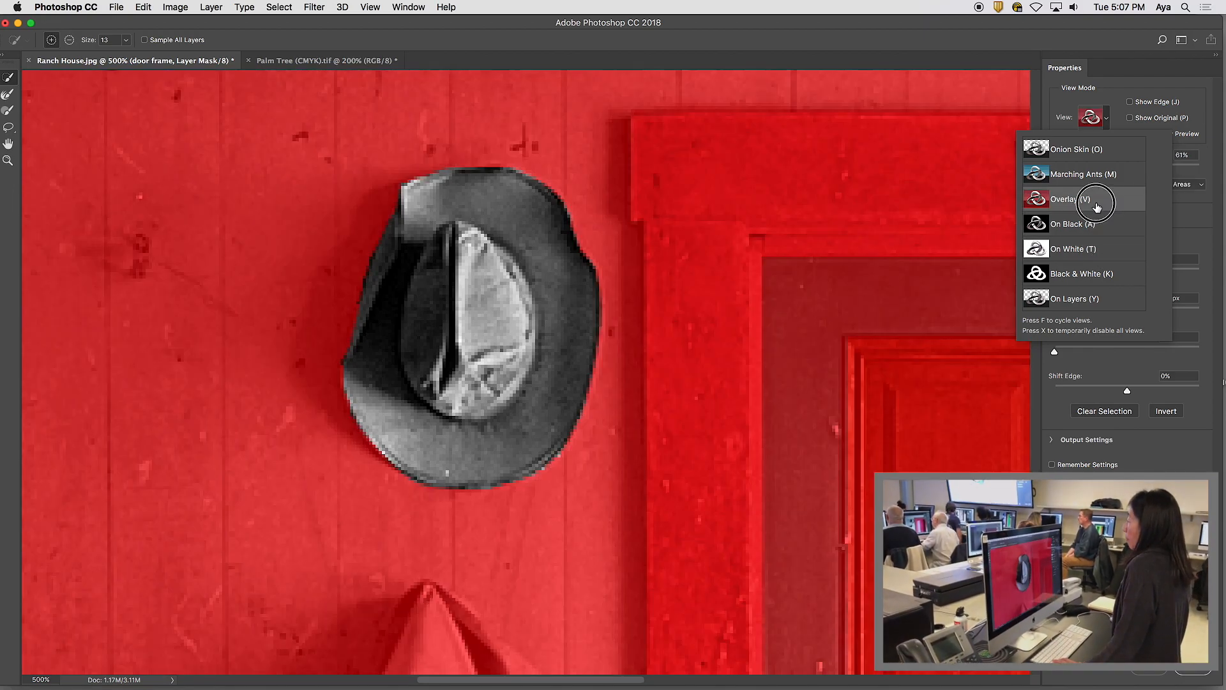
pyautogui.click(1132, 232)
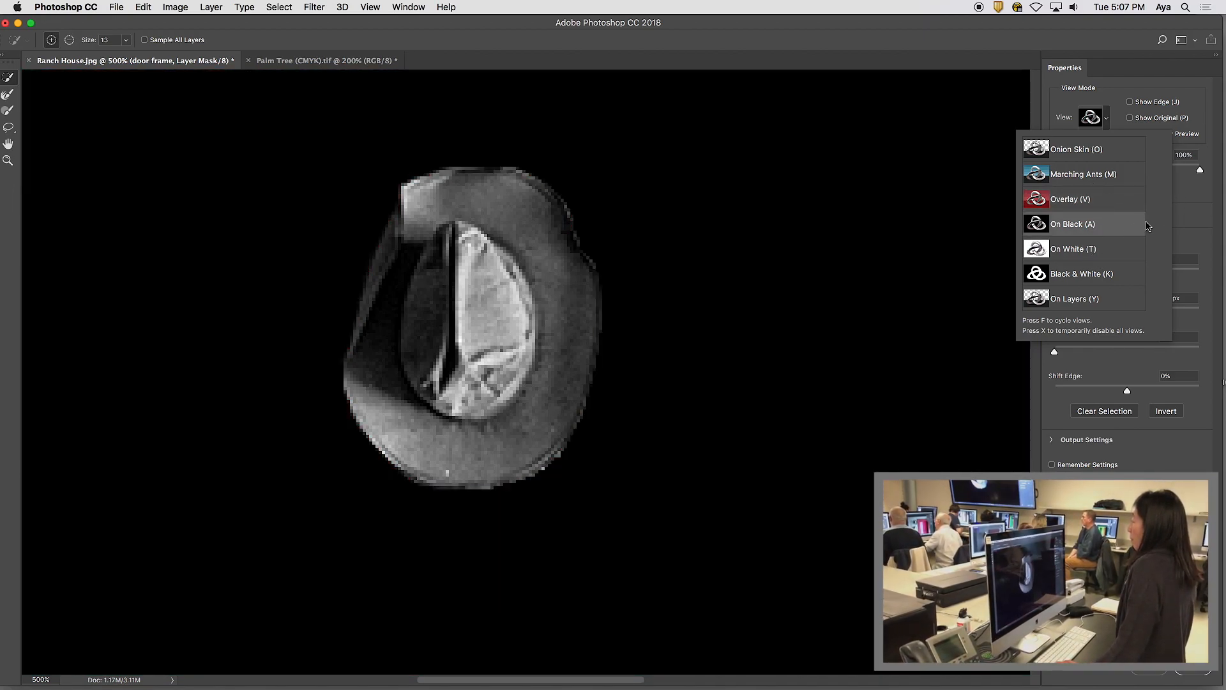
pyautogui.click(1123, 249)
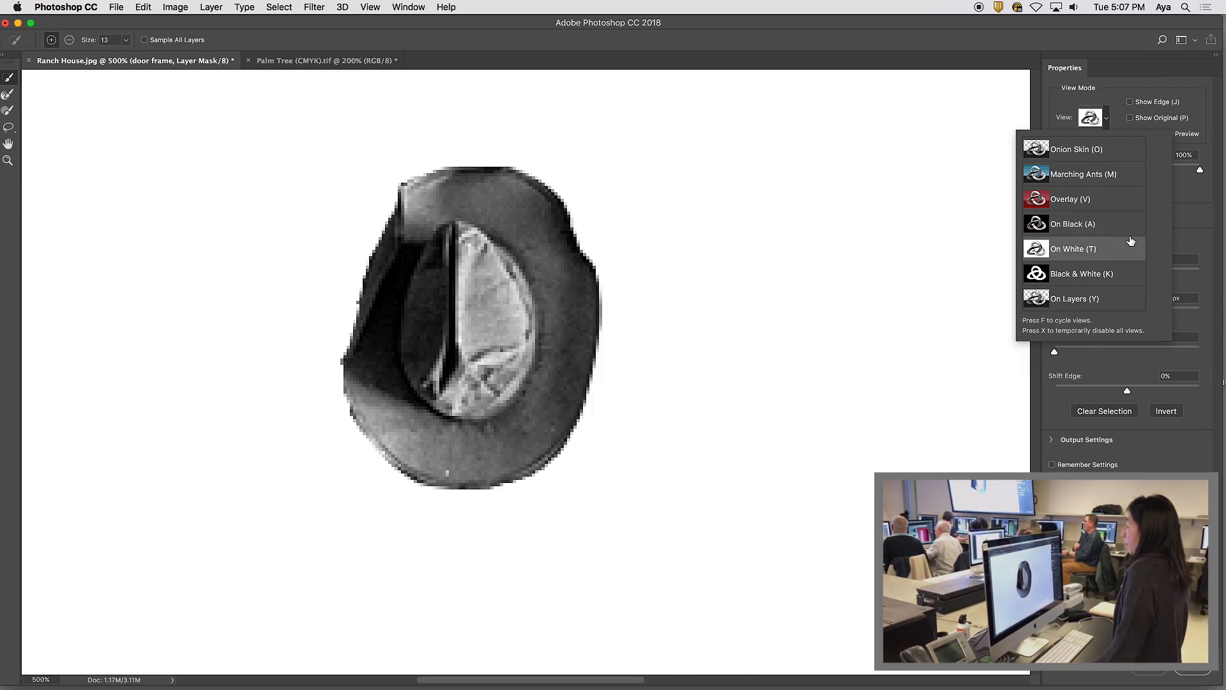
pyautogui.click(1201, 194)
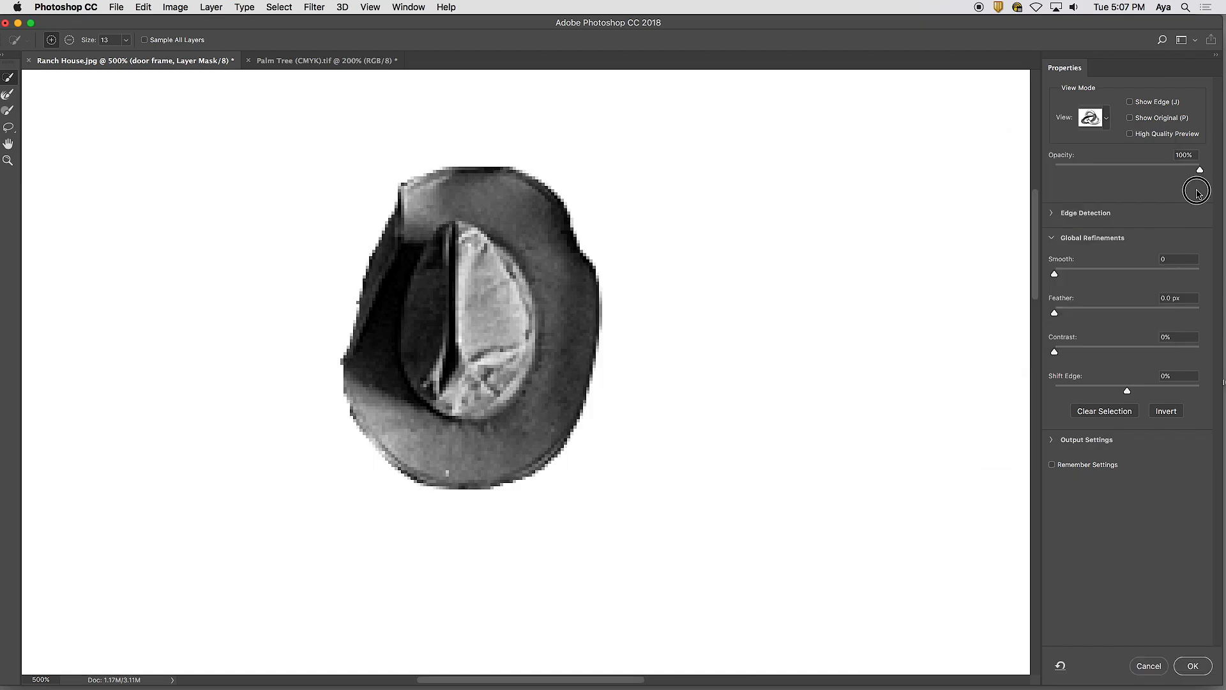
# Lower the On White preview opacity to 44% and review the available view modes, keeping On White.
pyautogui.moveTo(1200, 170); pyautogui.dragTo(1119, 168)
pyautogui.click(1092, 117)
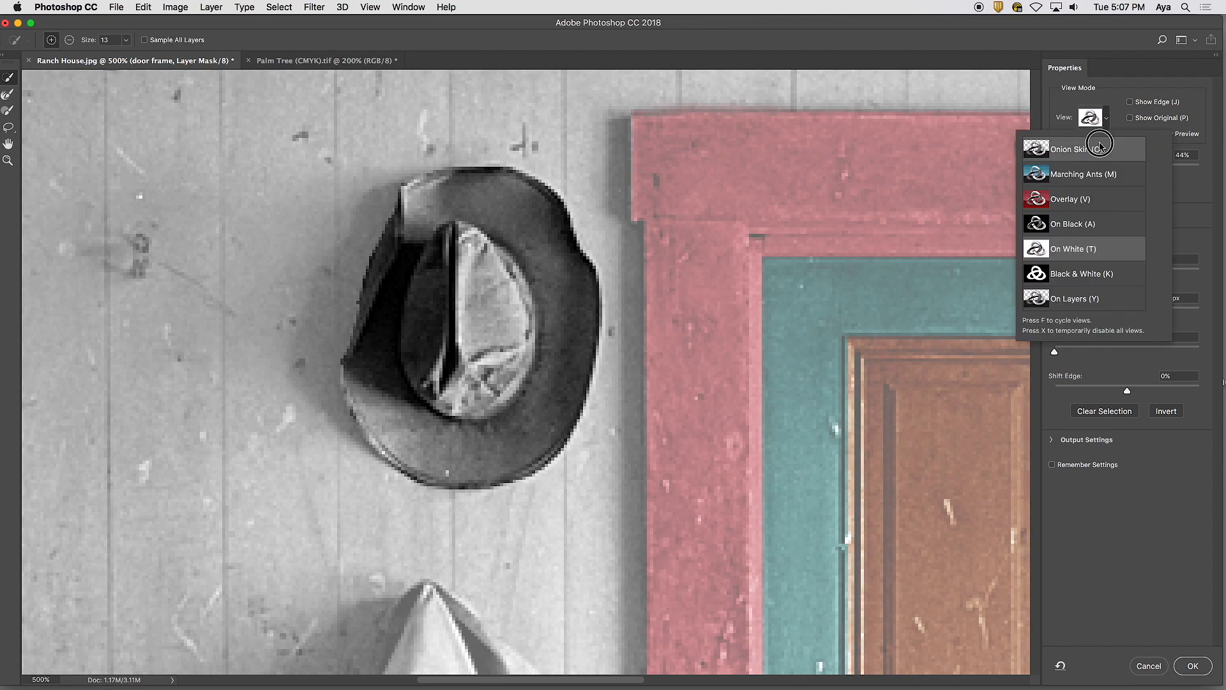
pyautogui.click(1088, 193)
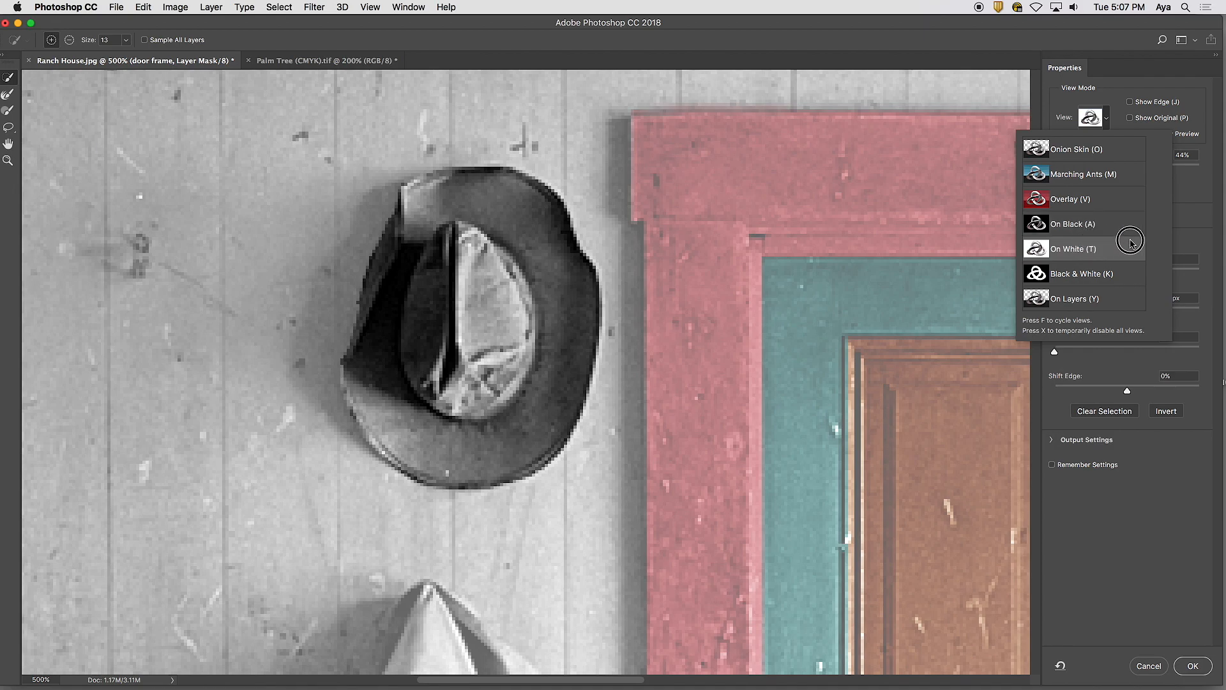
pyautogui.click(1196, 195)
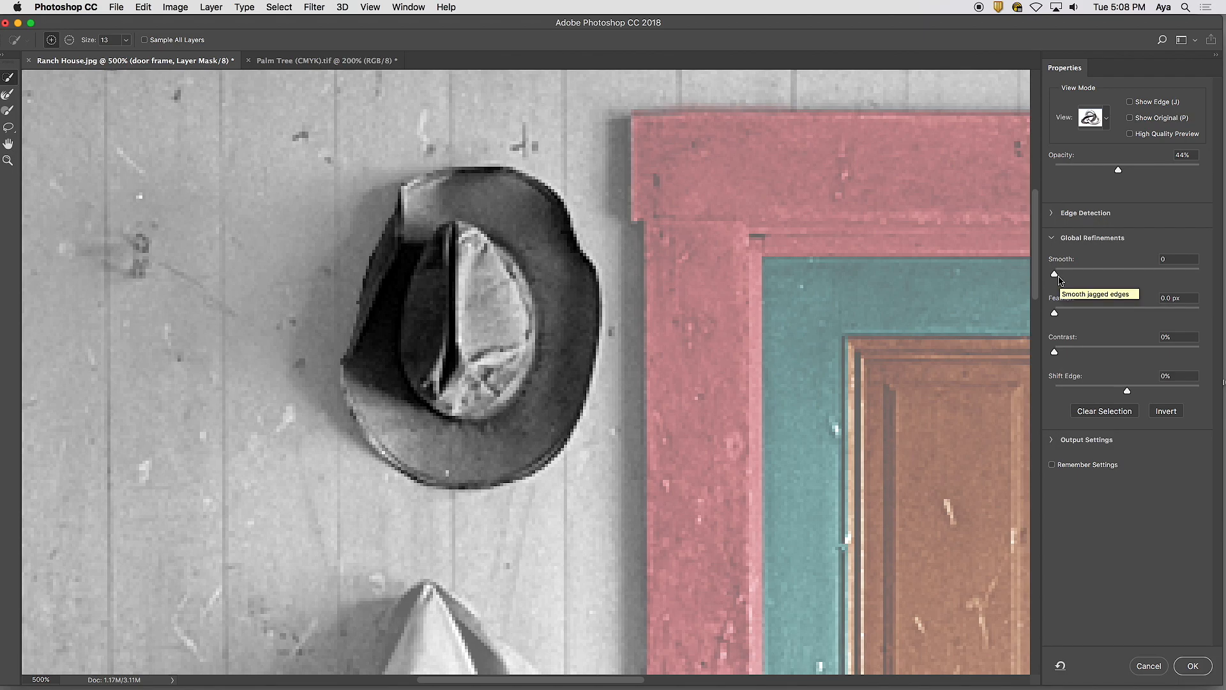
# Raise the hat selection's Smooth value to slightly above 8, preview the edge at 89% opacity, and apply the refinement.
pyautogui.moveTo(1059, 279)
pyautogui.mouseDown()
pyautogui.moveTo(1124, 278)
pyautogui.moveTo(1068, 277)
pyautogui.mouseUp()
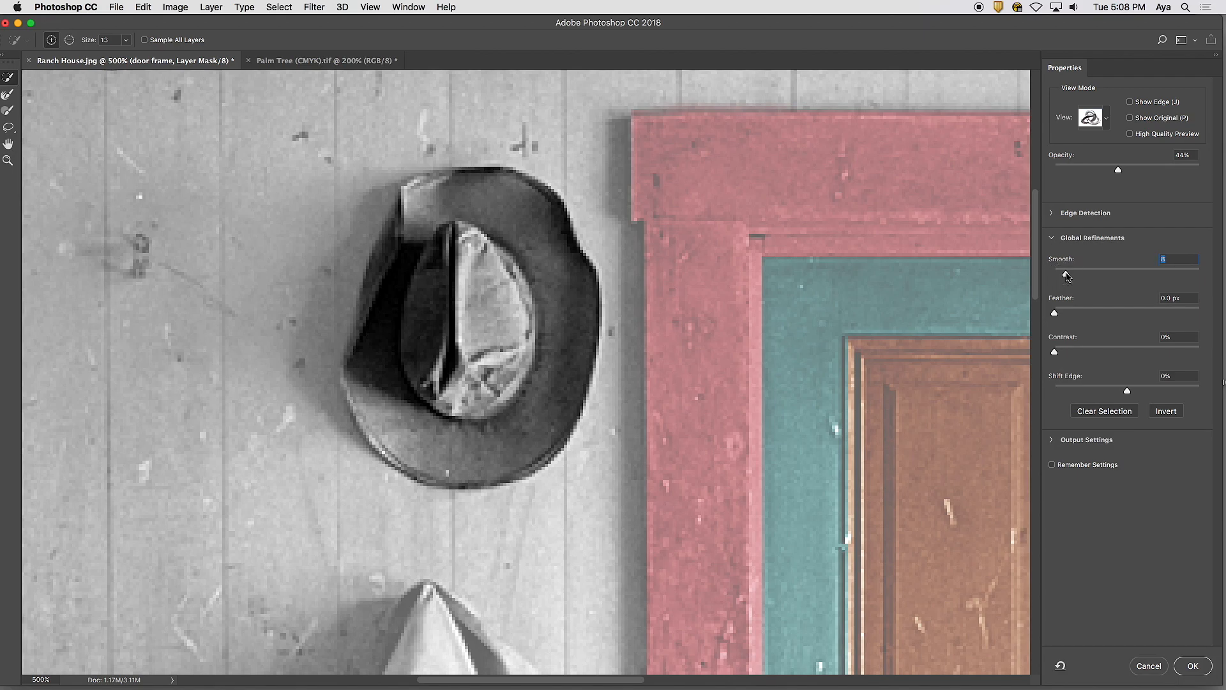
pyautogui.moveTo(1120, 172); pyautogui.dragTo(1183, 170)
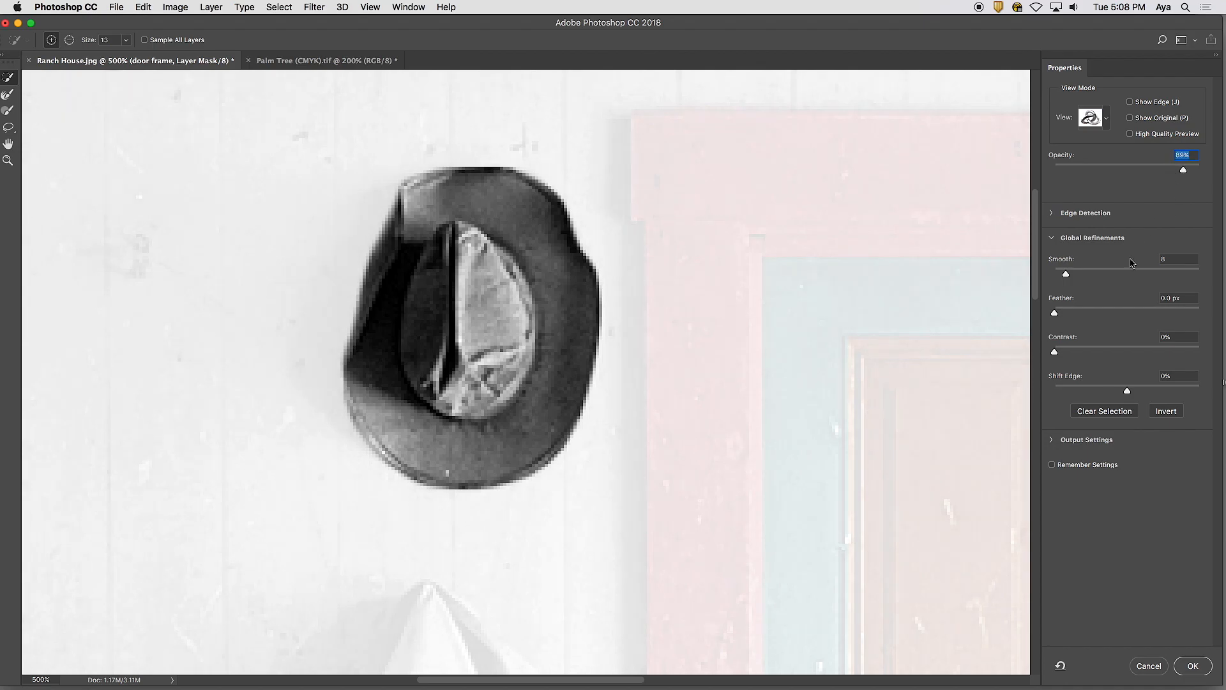
pyautogui.moveTo(1066, 274)
pyautogui.mouseDown()
pyautogui.moveTo(1089, 275)
pyautogui.moveTo(1071, 274)
pyautogui.mouseUp()
pyautogui.click(1193, 667)
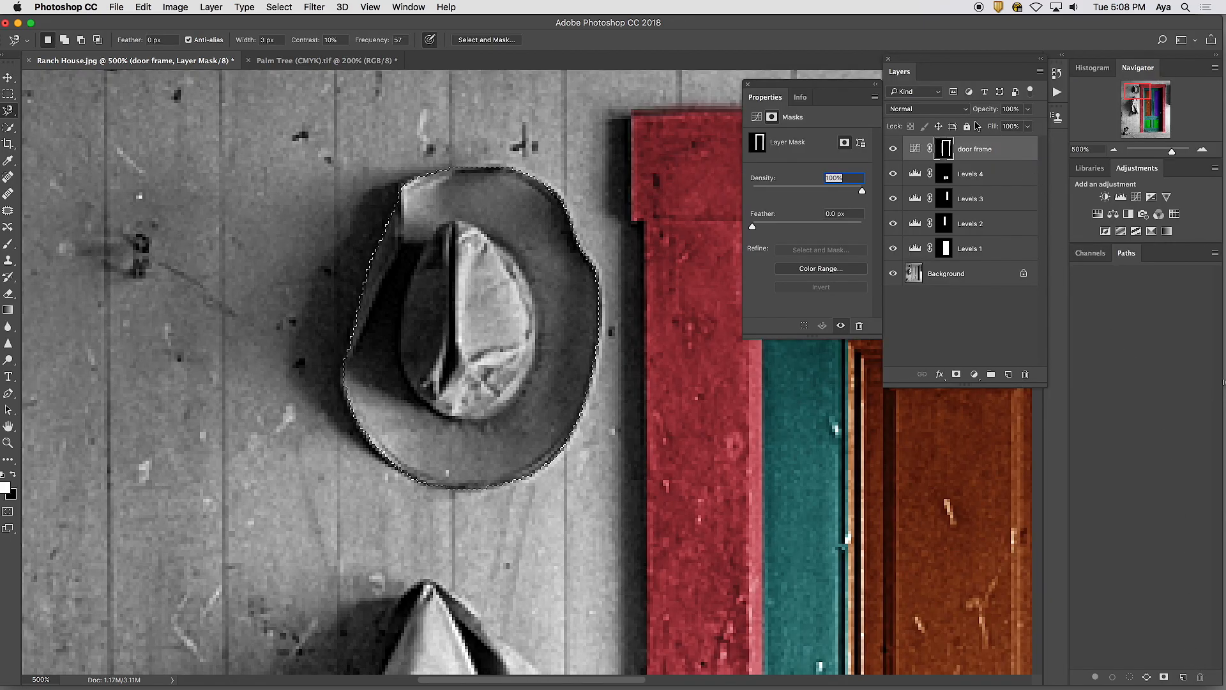
# Add a Curves adjustment layer for the hat selection and darken its RGB curve at input 115, output 88.
pyautogui.click(1137, 198)
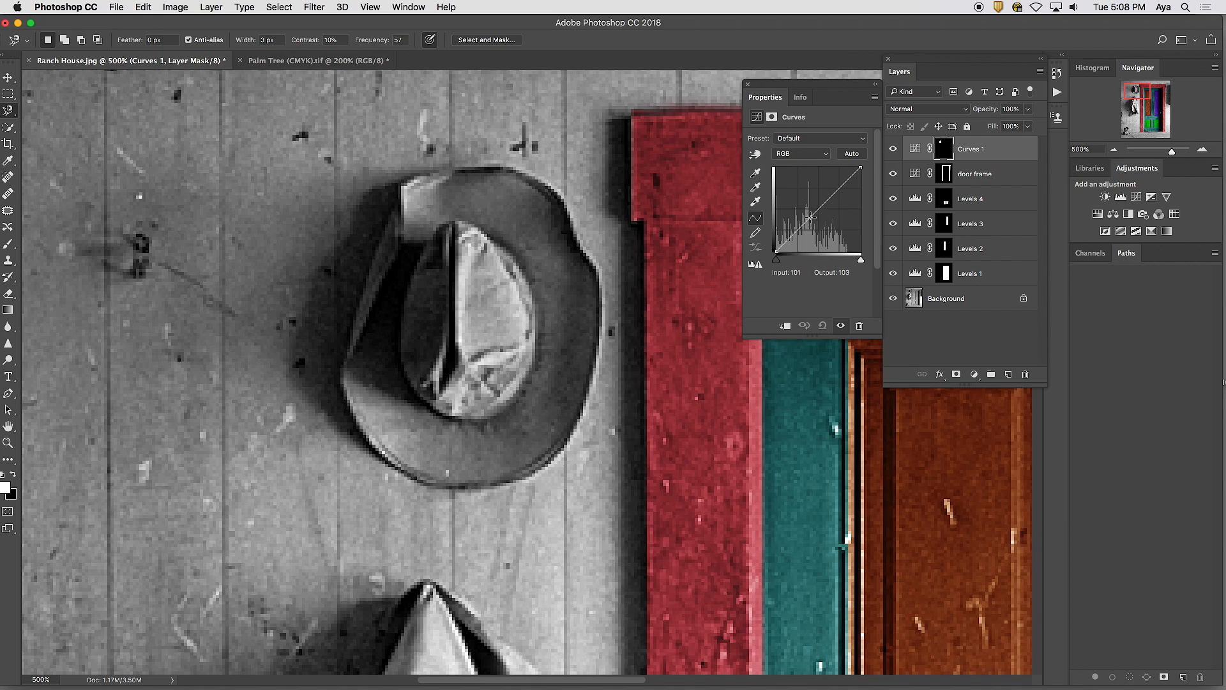
pyautogui.moveTo(817, 211); pyautogui.dragTo(813, 224)
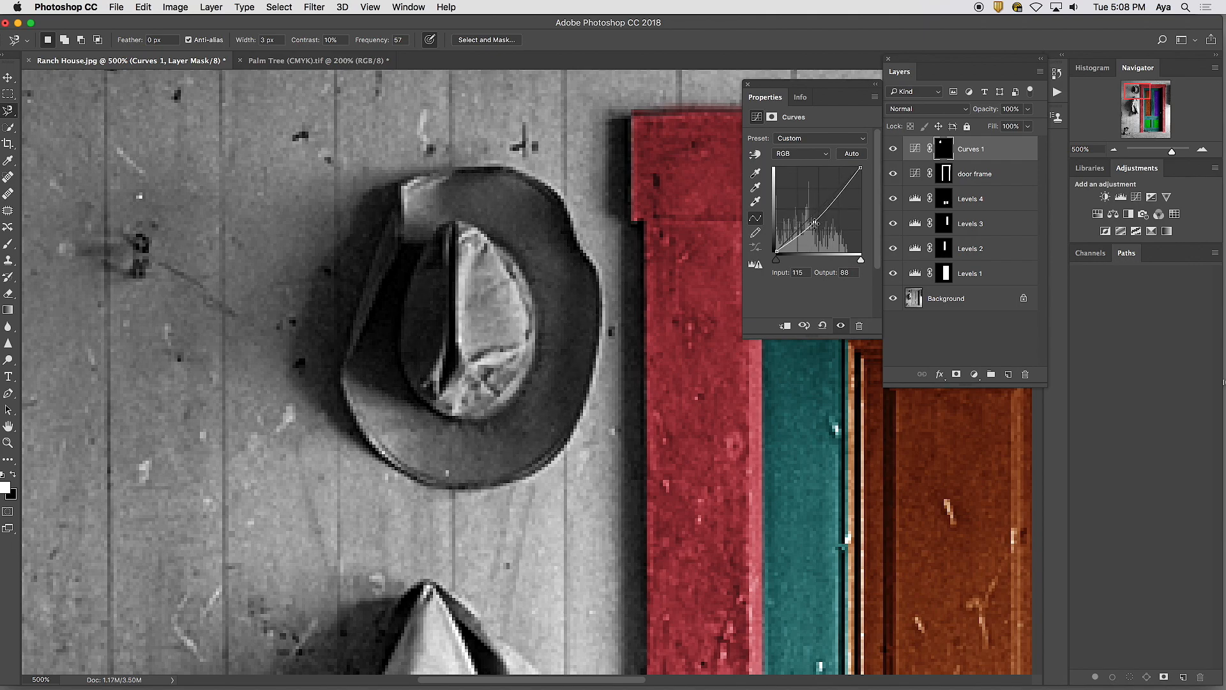
# Tint the hat brown by raising the Red curve to output 140 at input 95 and lowering the Blue curve to output 80 at input 119.
pyautogui.click(803, 154)
pyautogui.click(803, 168)
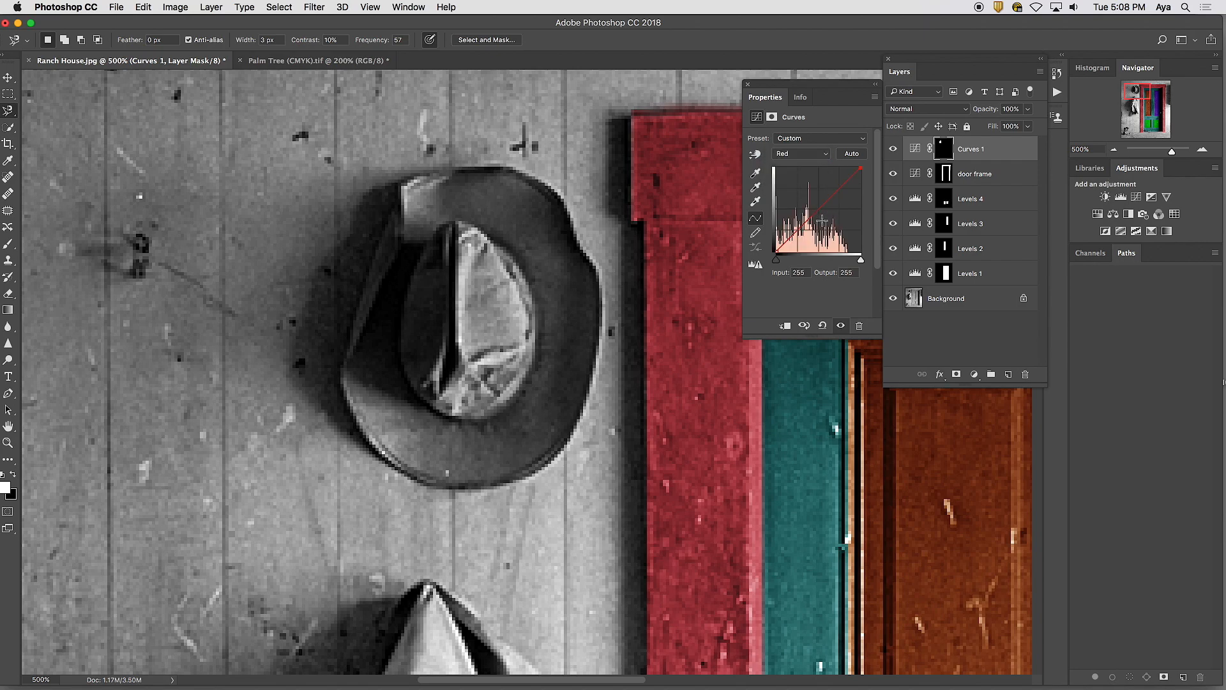
pyautogui.moveTo(813, 215); pyautogui.dragTo(808, 206)
pyautogui.click(802, 154)
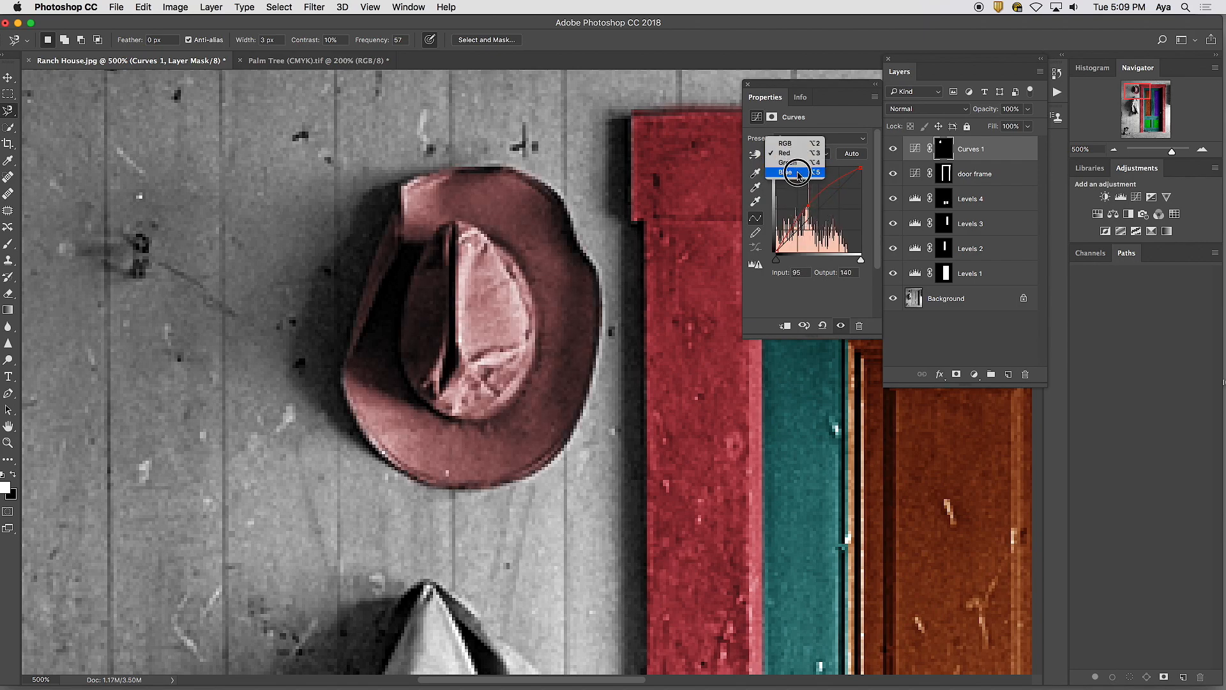
pyautogui.click(803, 181)
pyautogui.moveTo(810, 220); pyautogui.dragTo(815, 226)
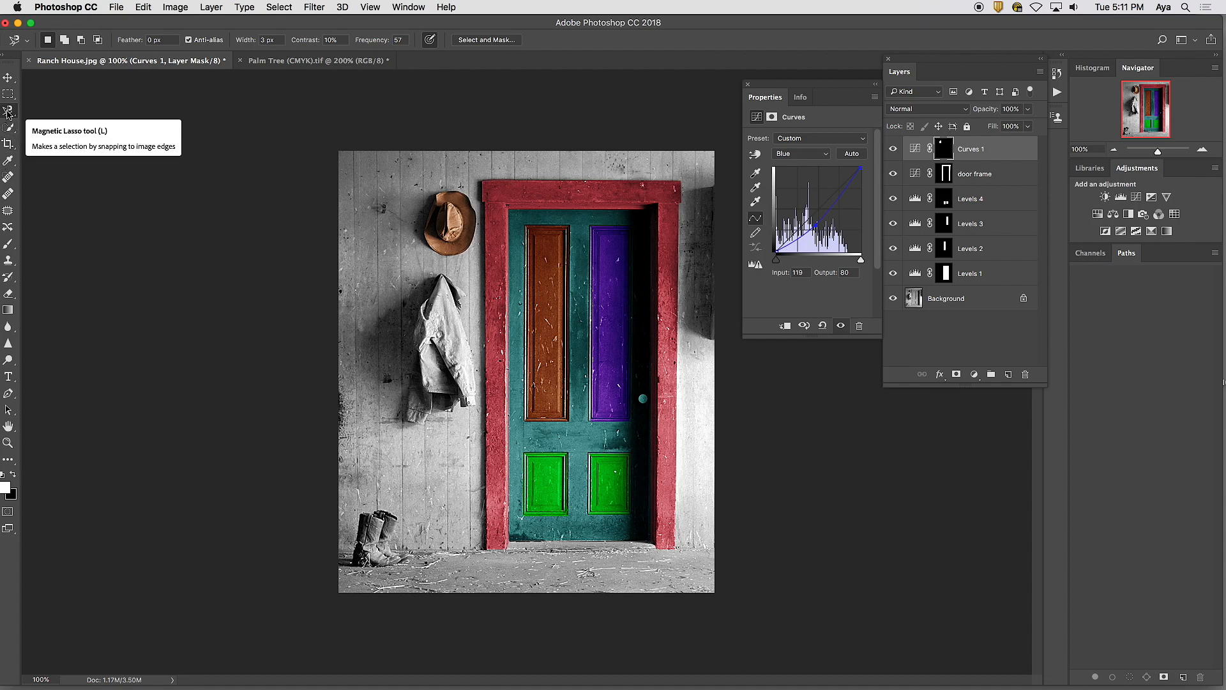
# Start a Magnetic Lasso trace of the hanging jacket from its peak, down the right edge and along the lower hem.
pyautogui.click(8, 113)
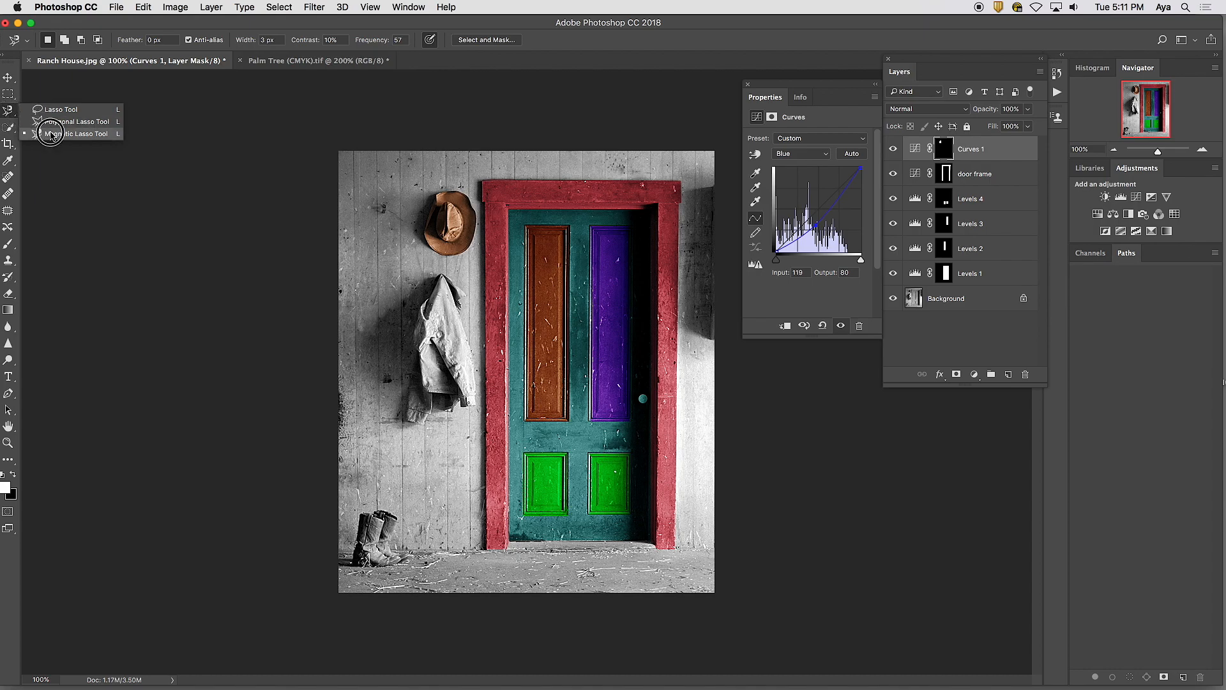
pyautogui.click(50, 132)
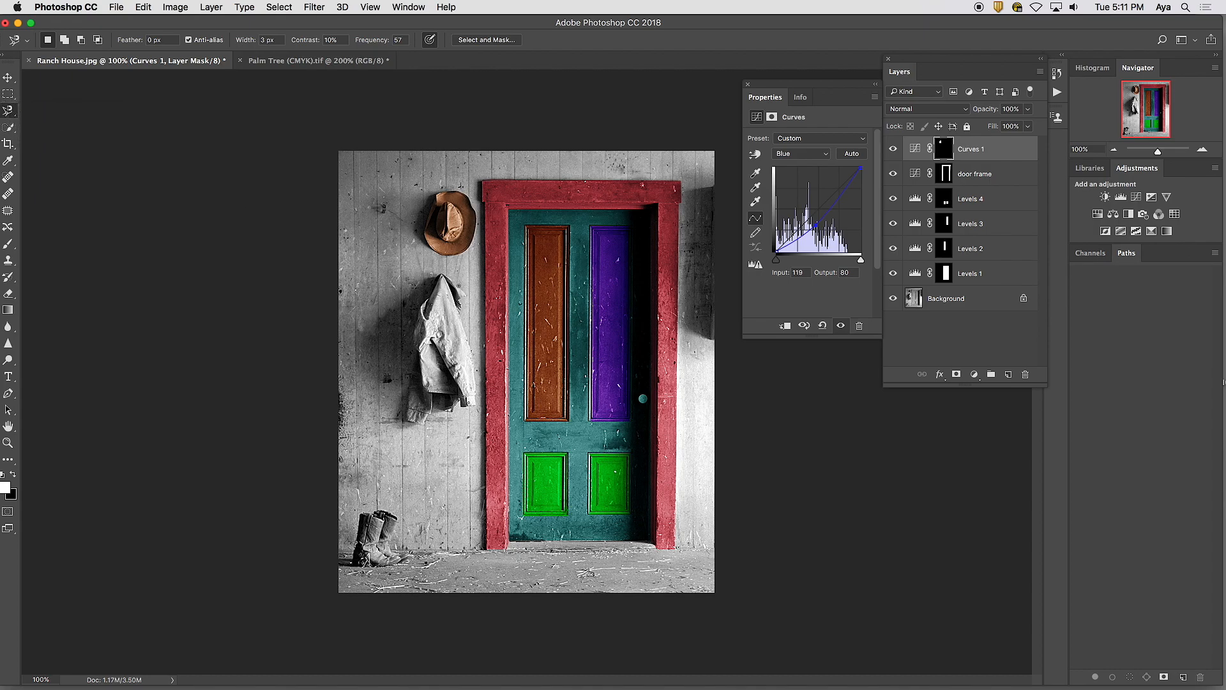
pyautogui.press('super+equal')
pyautogui.press('super+equal')
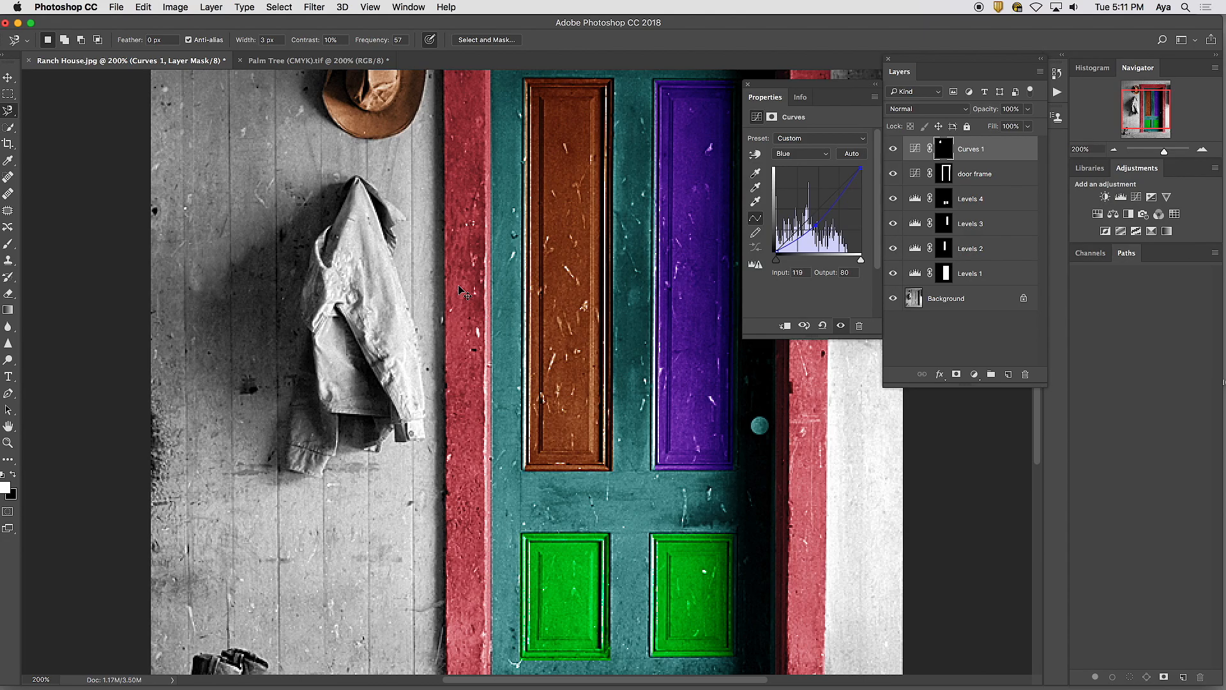
pyautogui.moveTo(300, 249); pyautogui.dragTo(646, 351)
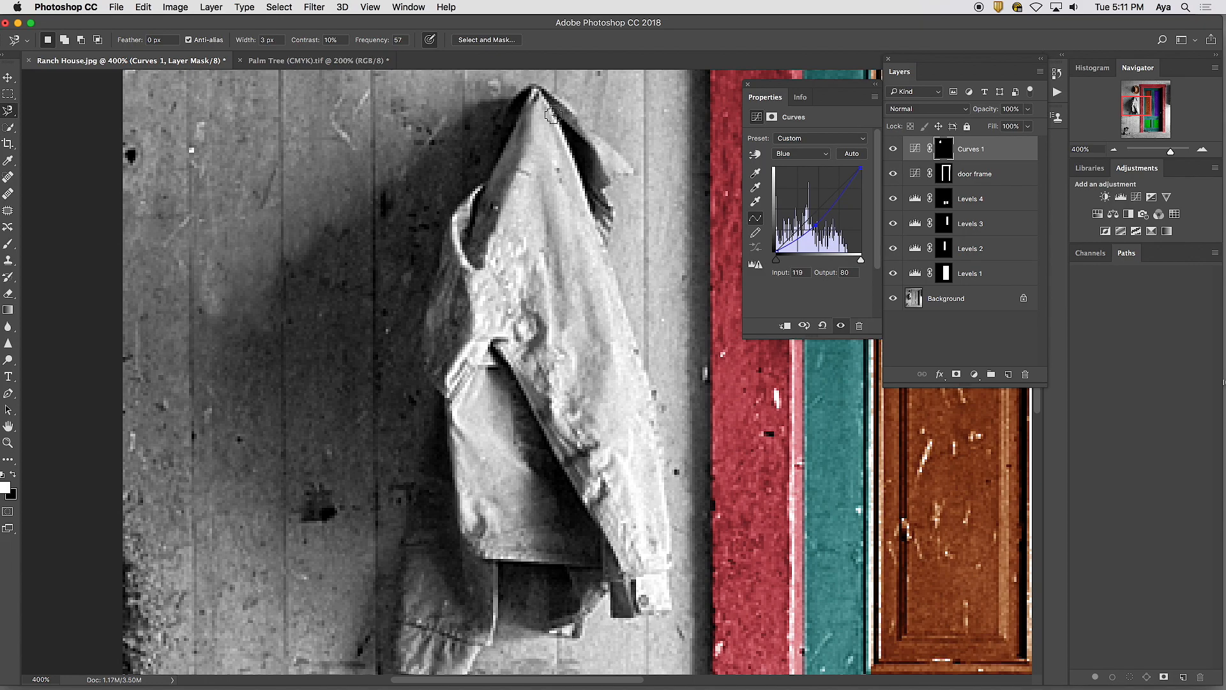
pyautogui.click(534, 84)
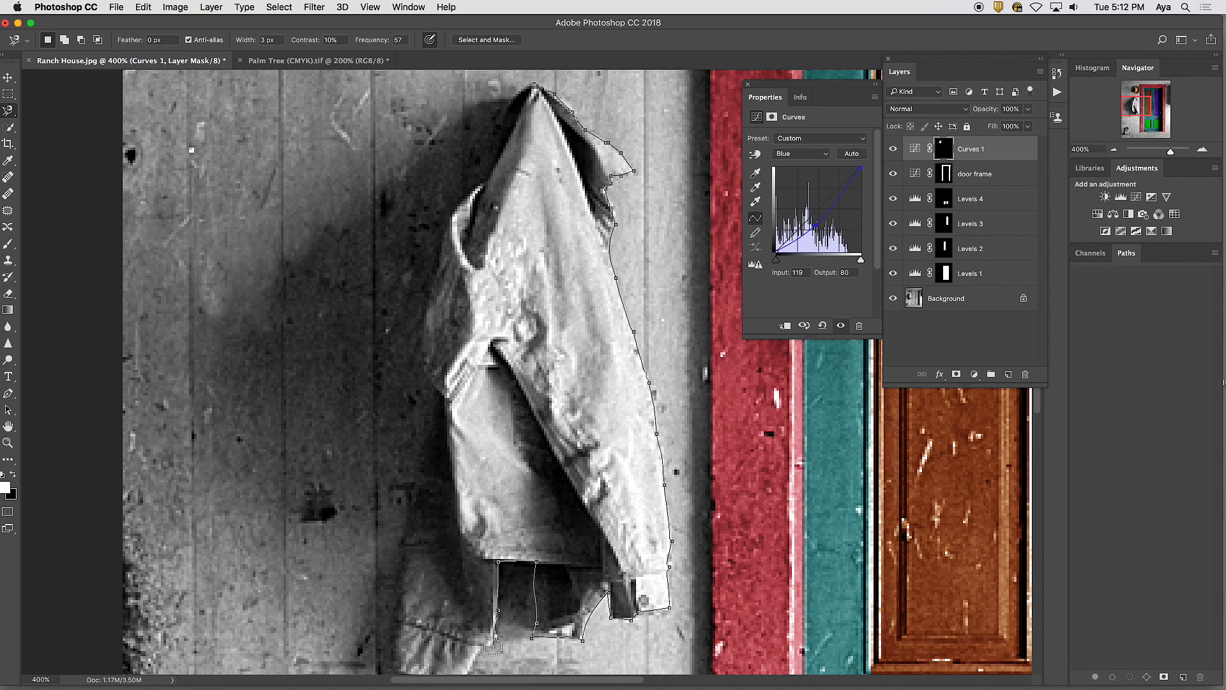
pyautogui.moveTo(492, 645); pyautogui.dragTo(562, 466)
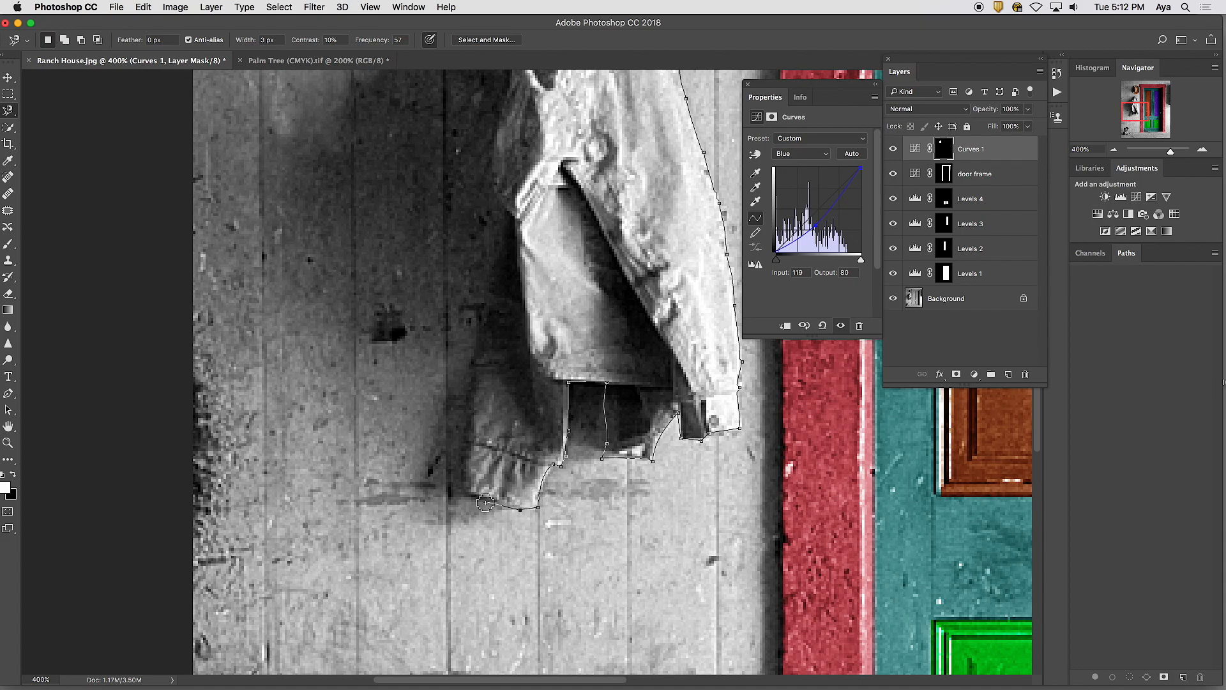
# Continue the jacket trace around the lower left sleeve's cuff and up the shadowed left edge, adding anchor points by hand.
pyautogui.click(463, 494)
pyautogui.click(485, 318)
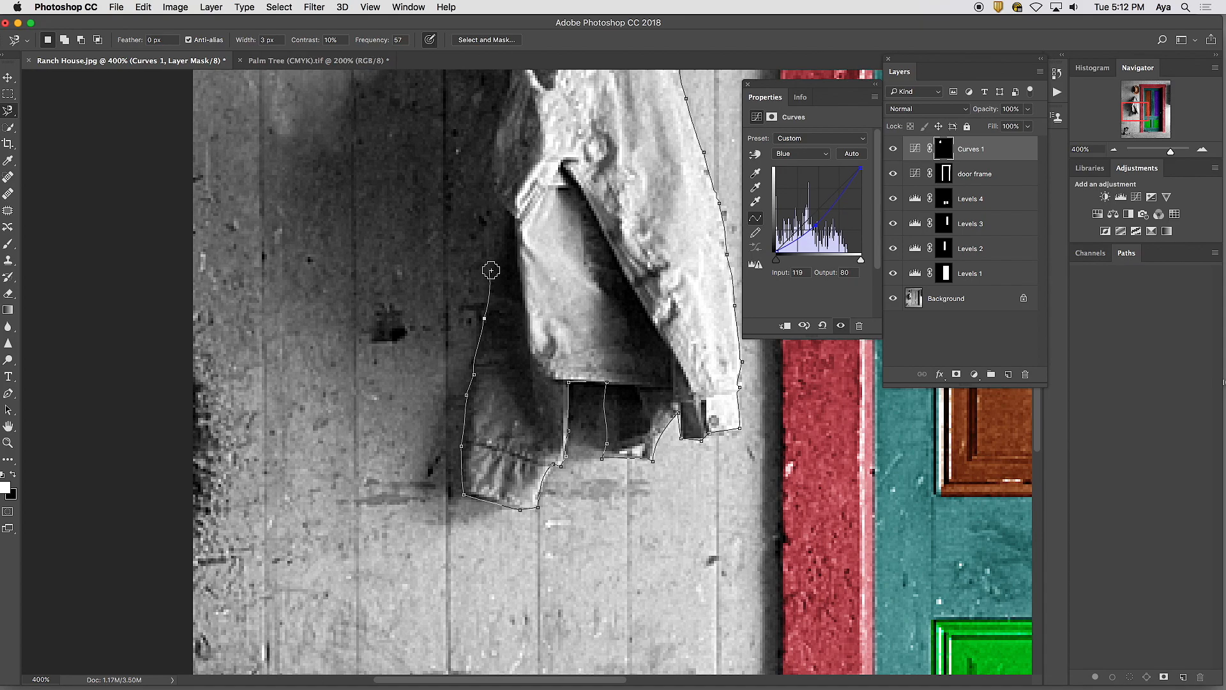
pyautogui.click(509, 213)
pyautogui.click(496, 195)
pyautogui.click(493, 158)
pyautogui.click(511, 81)
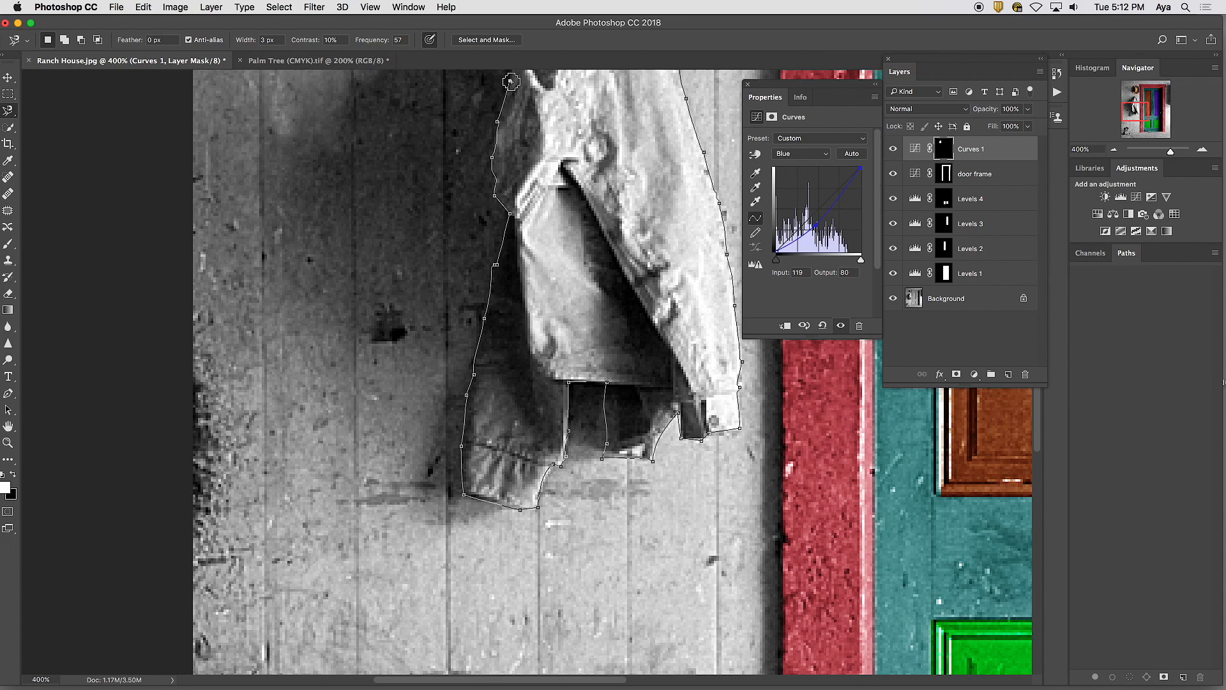
# Finish the trace along the jacket's upper left edge and close the selection at its peak.
pyautogui.moveTo(511, 81); pyautogui.dragTo(492, 188)
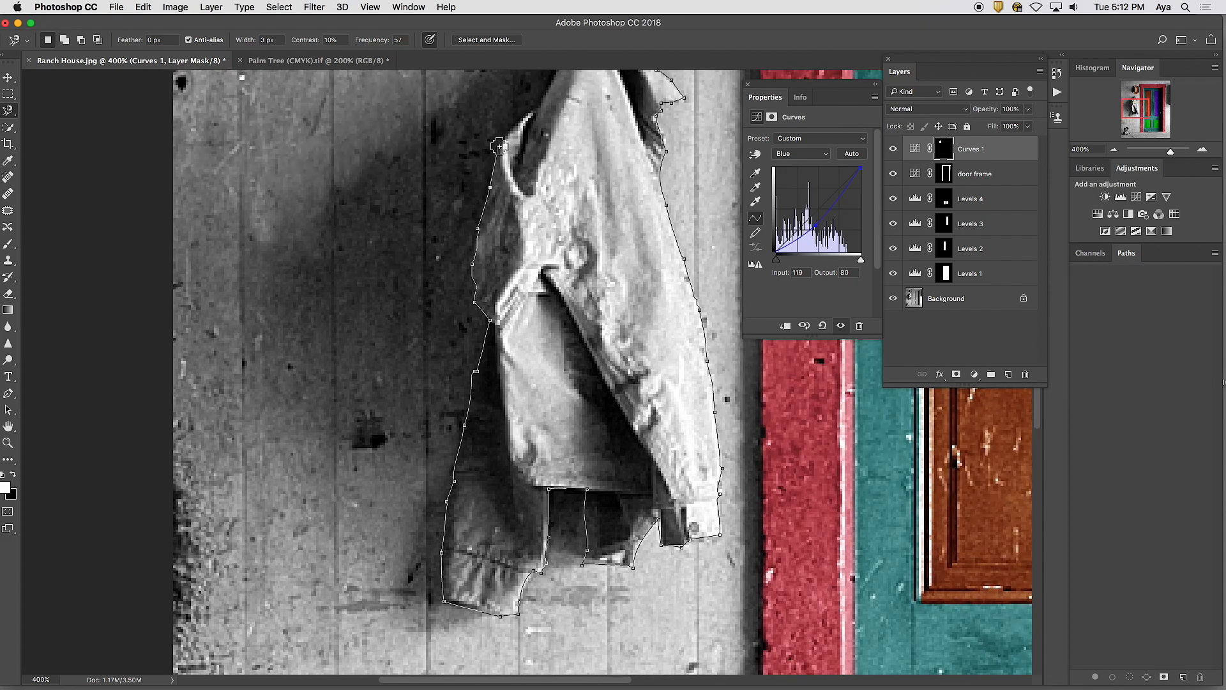
pyautogui.click(501, 140)
pyautogui.moveTo(539, 110); pyautogui.dragTo(507, 183)
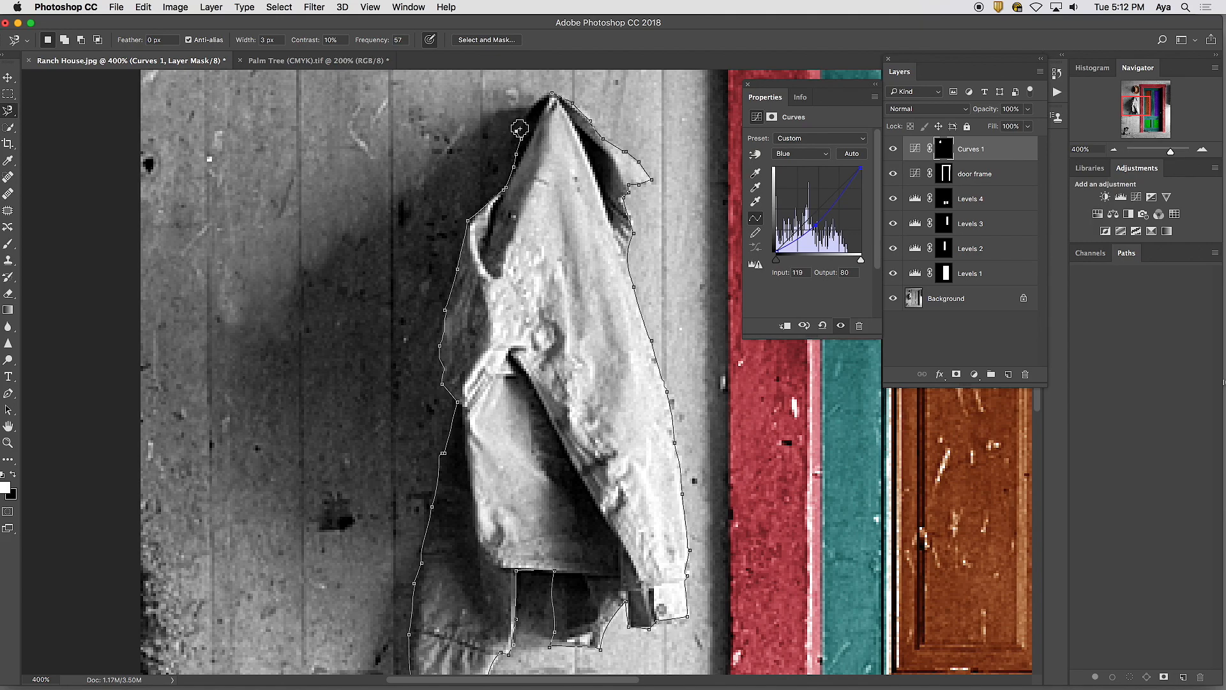
pyautogui.click(560, 102)
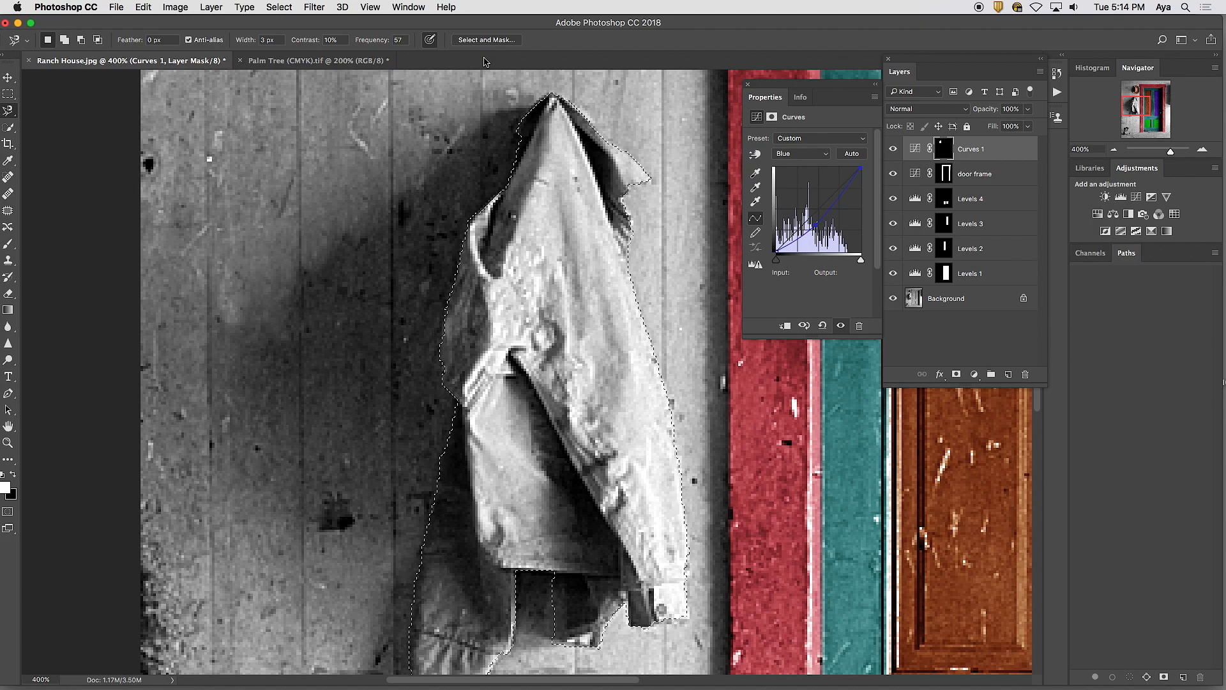
pyautogui.press('super+minus')
pyautogui.press('super+minus')
pyautogui.press('super+minus')
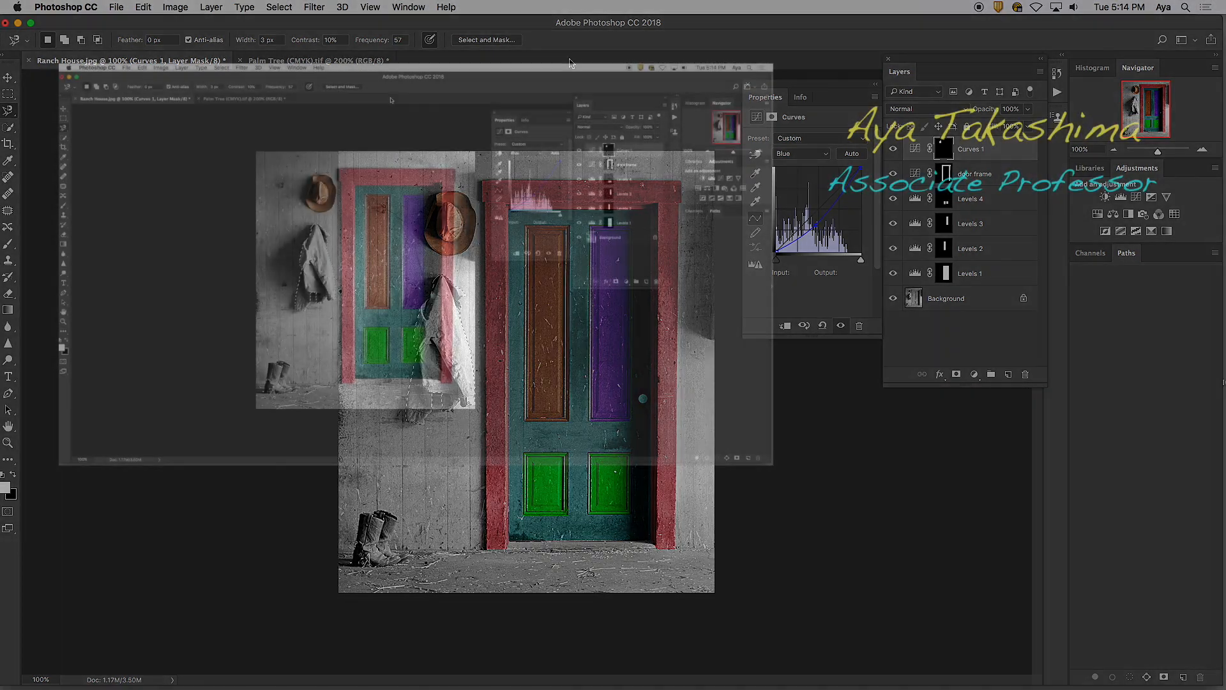